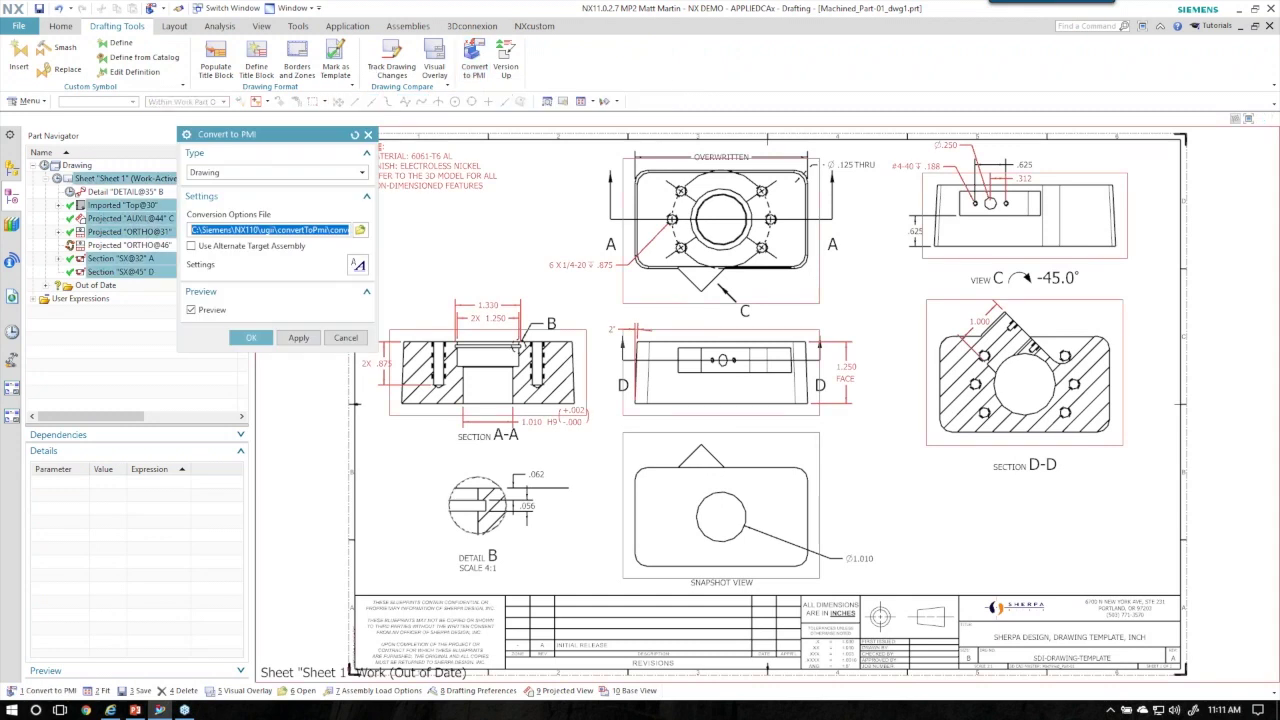
Preview the PMI conversion with the type set to Drawing, examine the dimensions in view C, and leave without converting
click(248, 174)
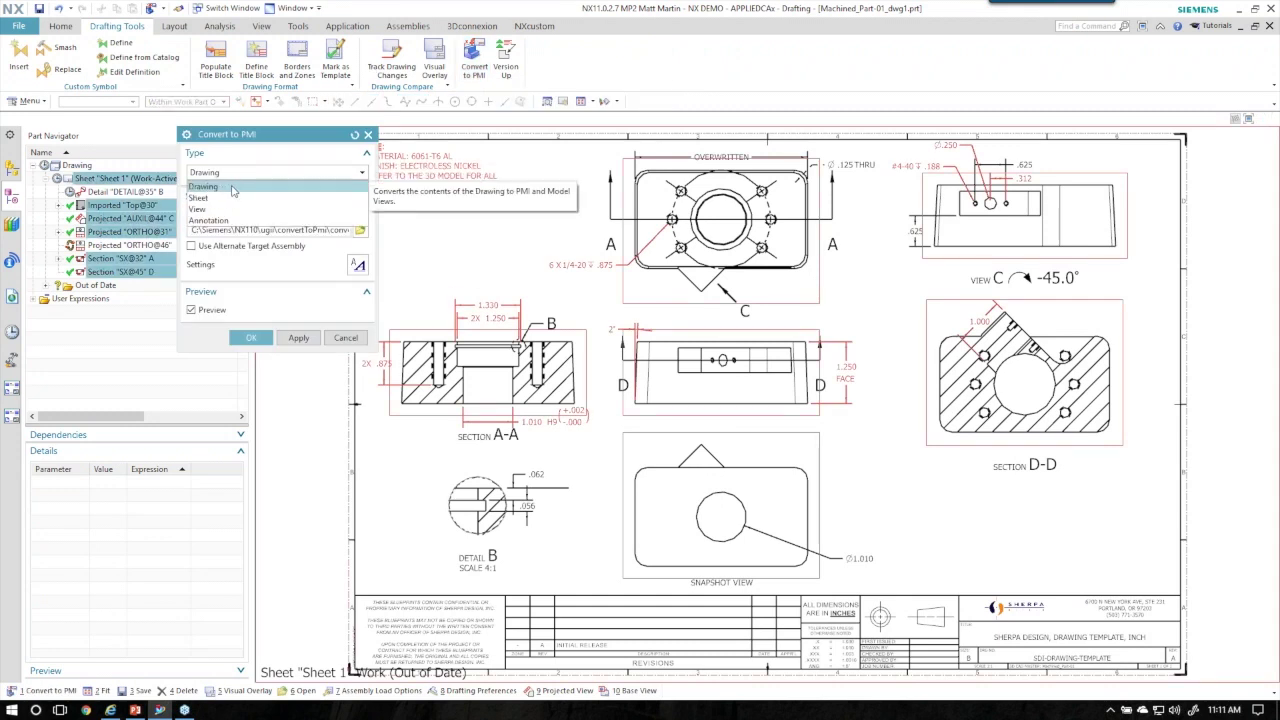
click(241, 187)
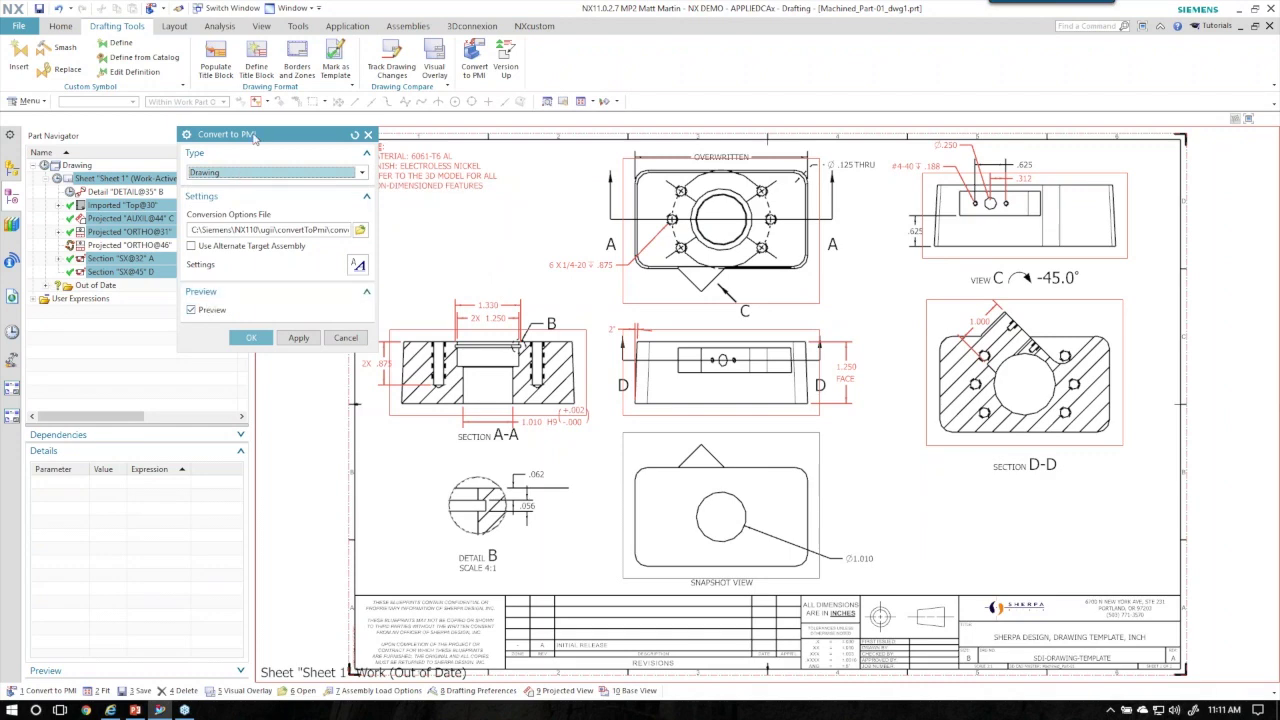
drag(255, 140, 197, 140)
scroll(414, 220, up, 2)
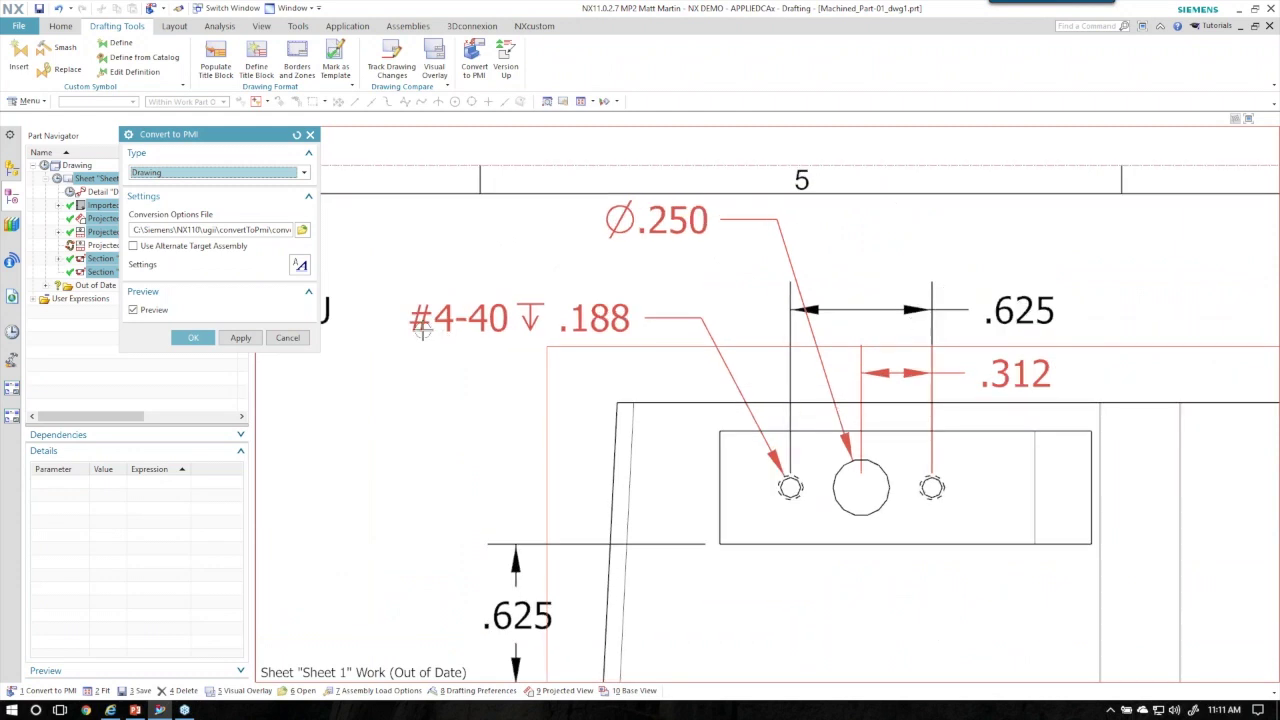
click(287, 338)
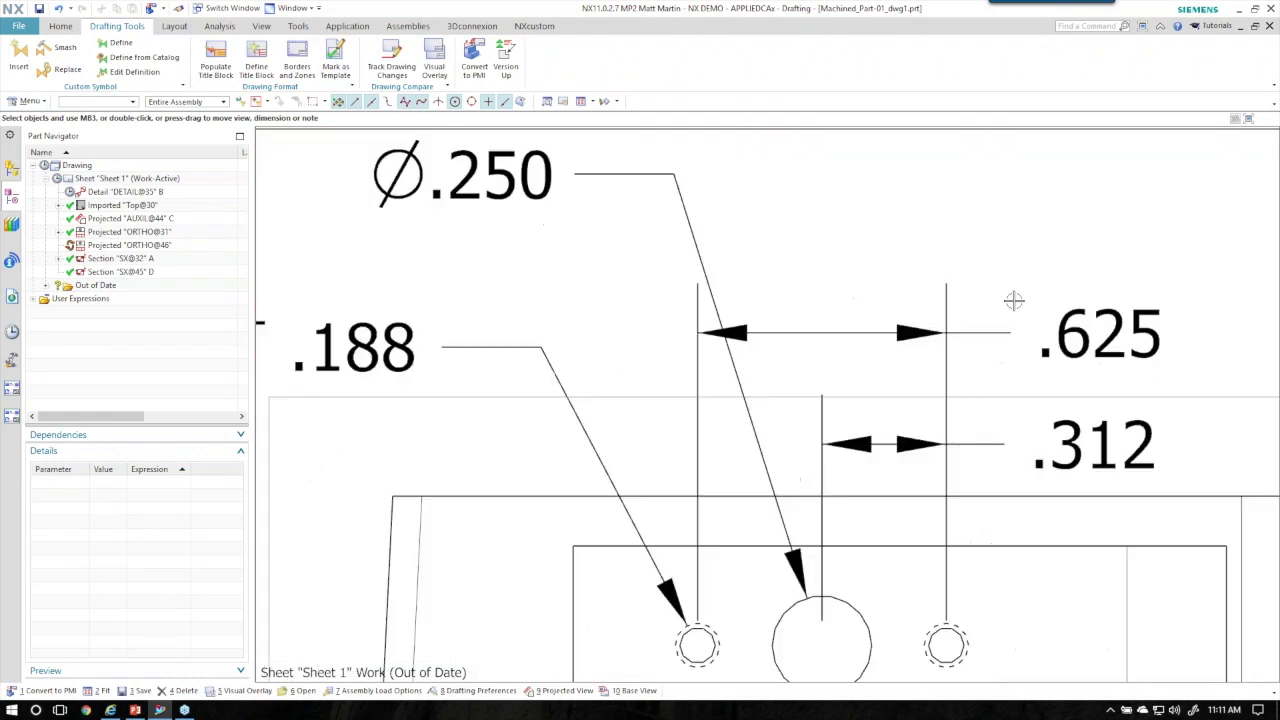
Reattach the horizontal .625 dimension in view C to the inner circles of the two small tapped holes
double_click(1050, 290)
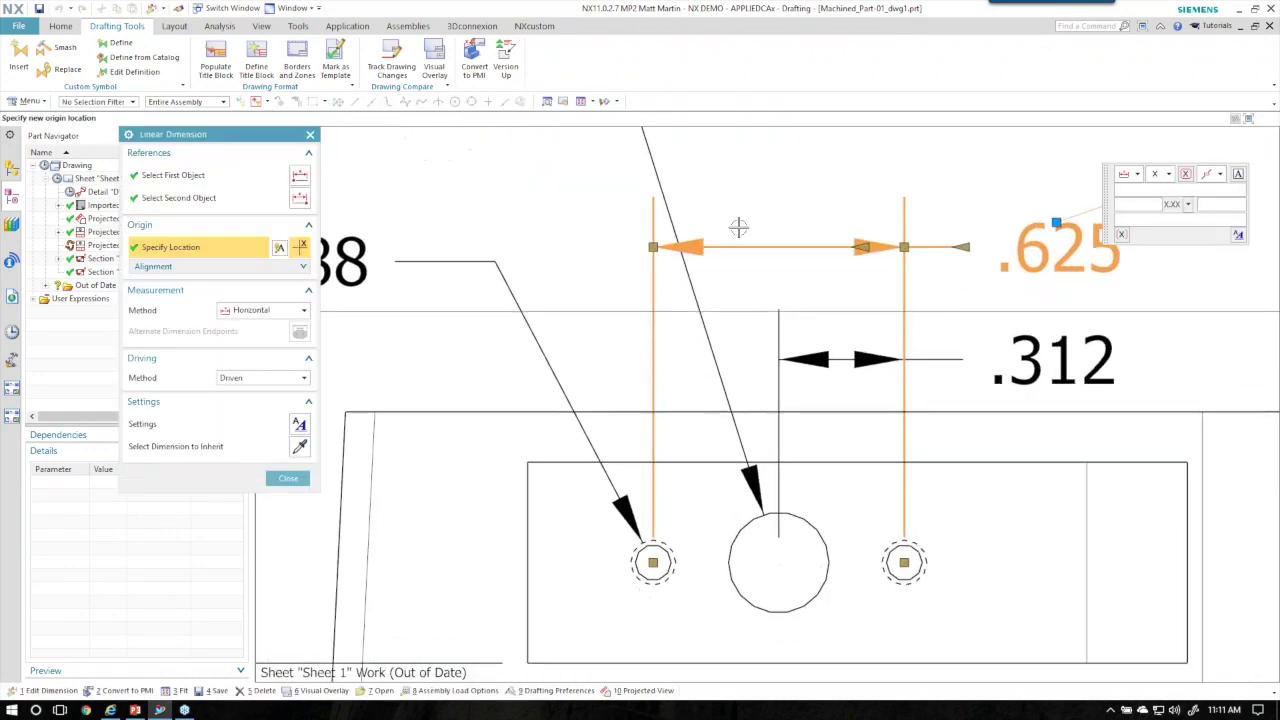
click(221, 181)
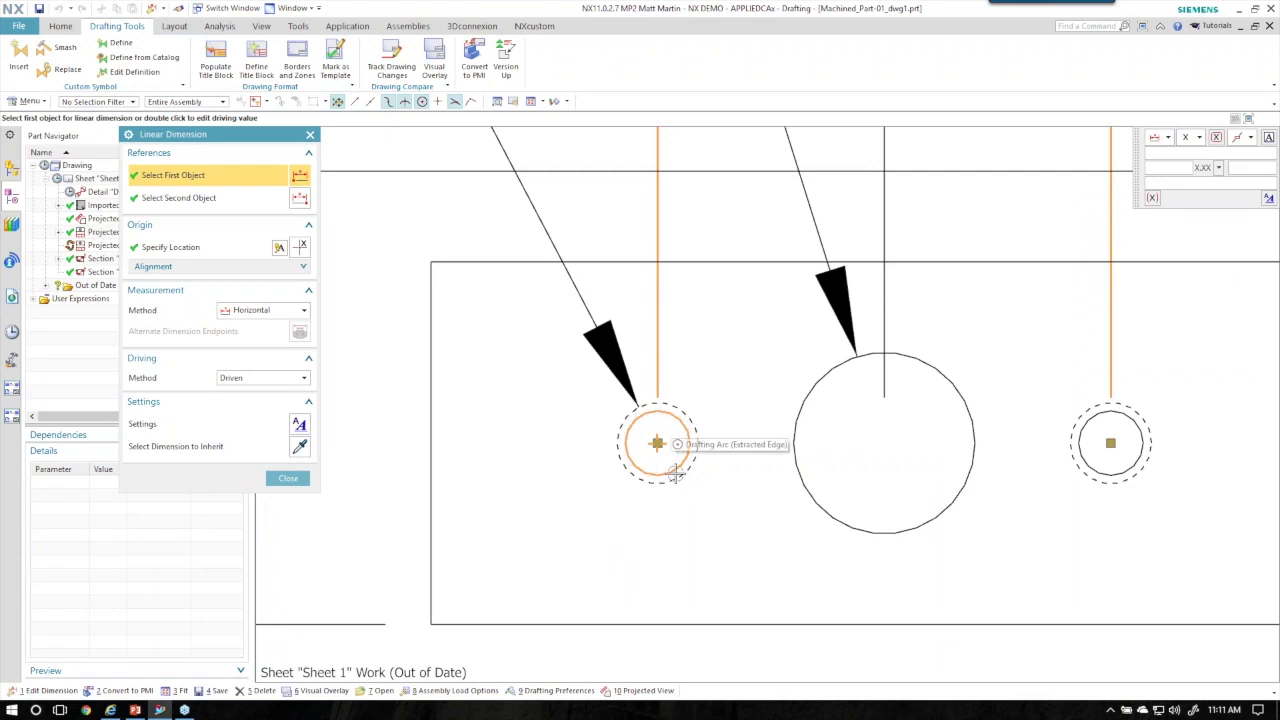
click(194, 205)
scroll(935, 470, up, 2)
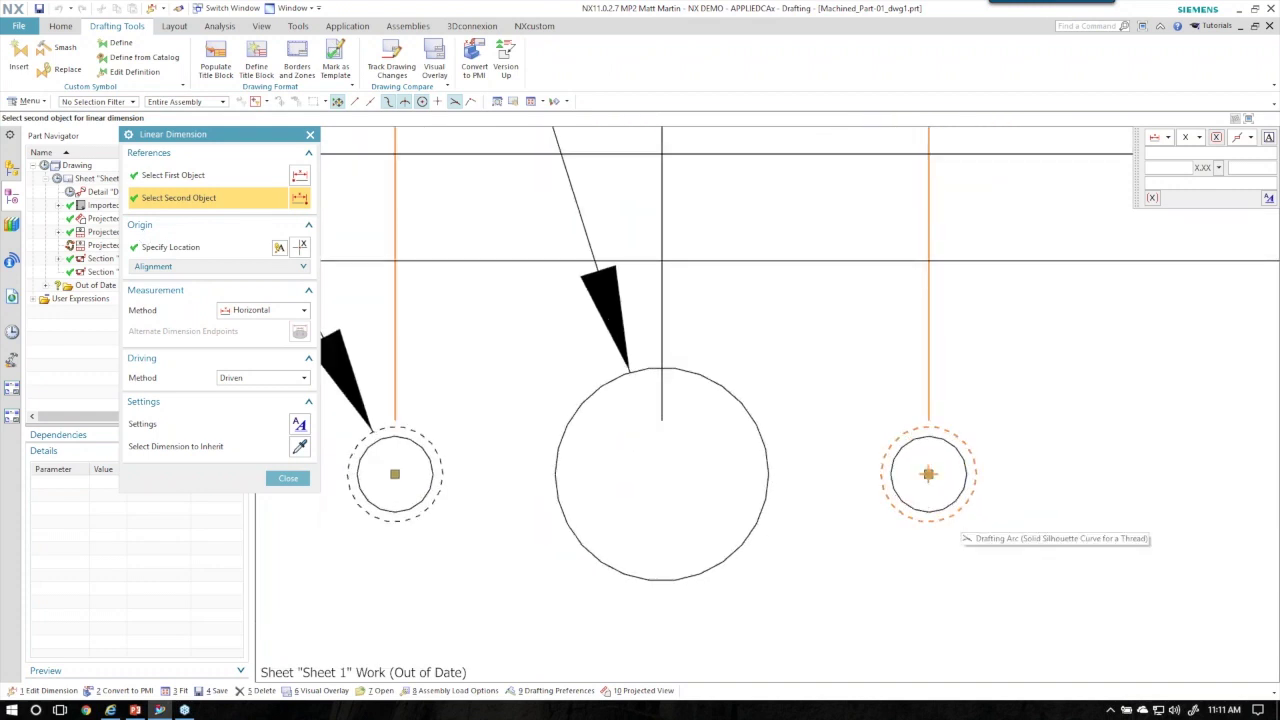
scroll(750, 375, down, 1)
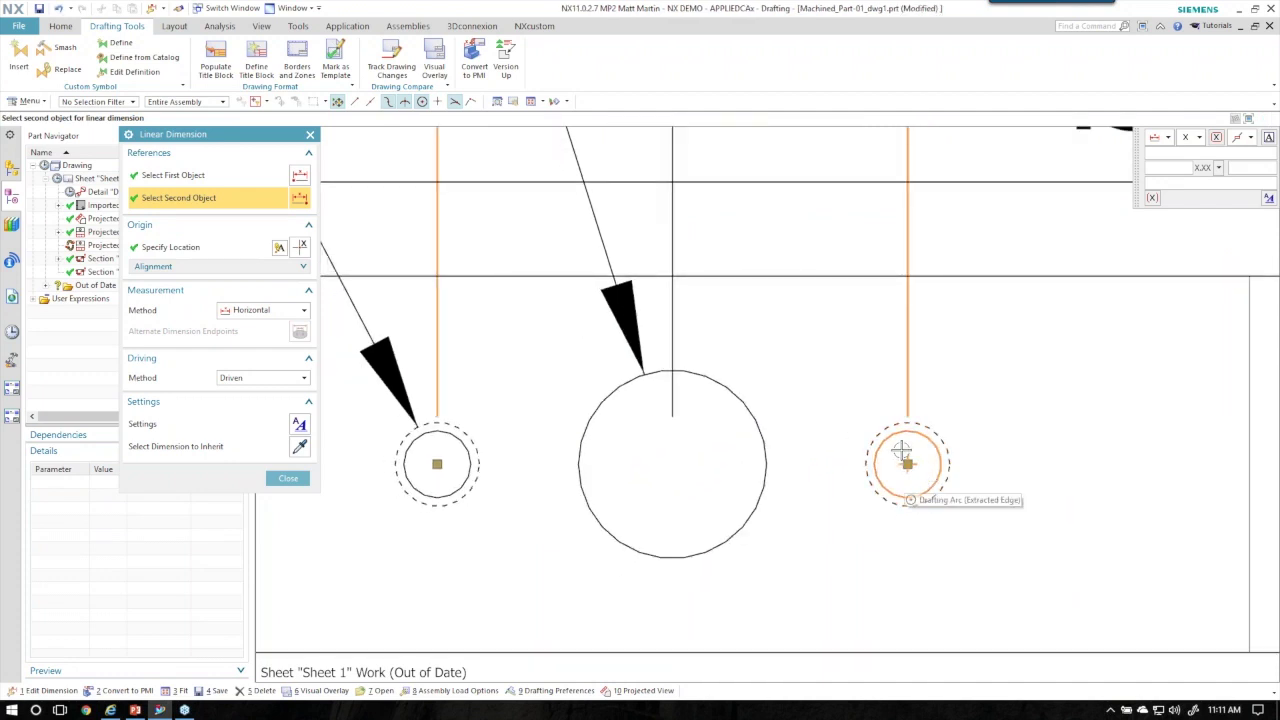
scroll(700, 452, down, 1)
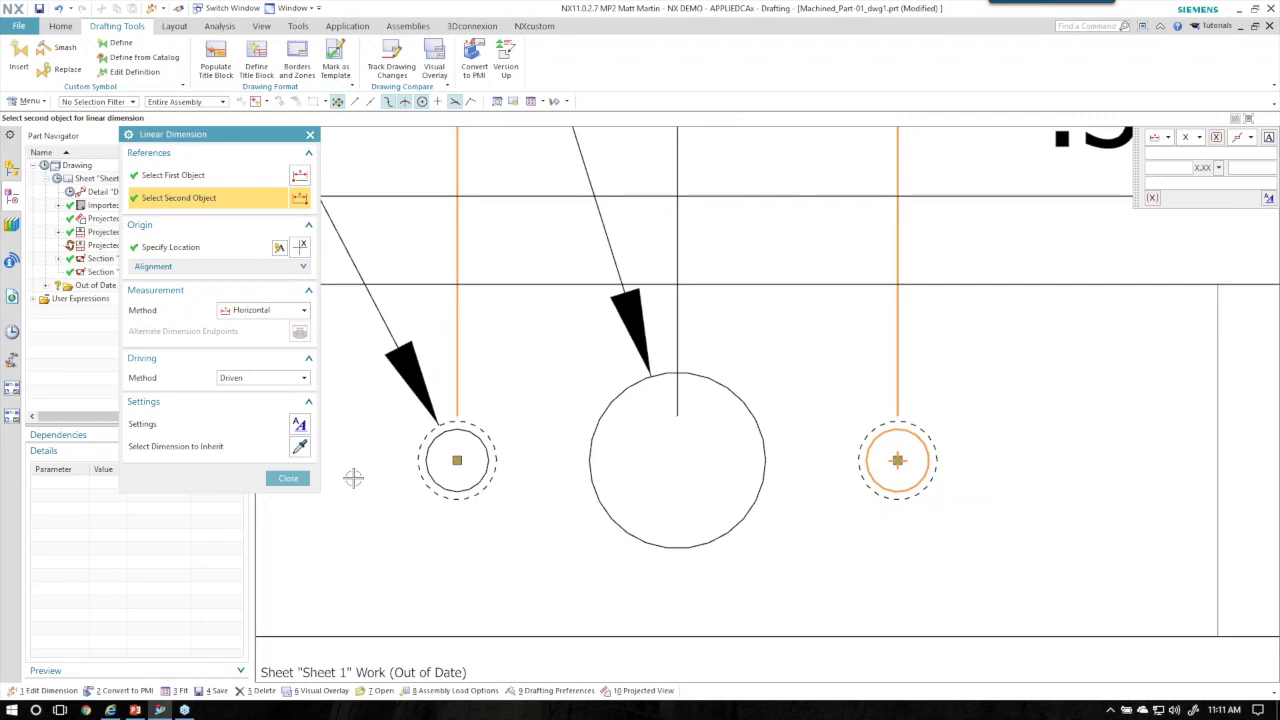
click(288, 478)
scroll(594, 226, down, 2)
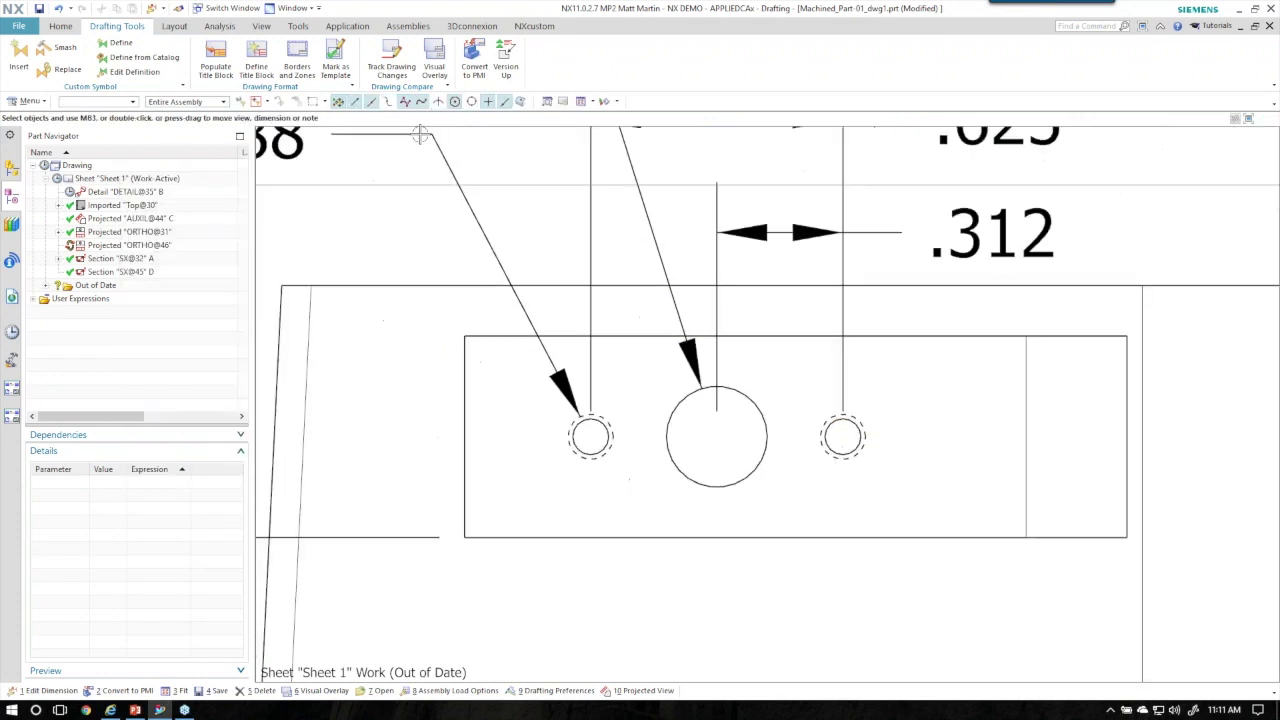
Preview the PMI conversion again to check which view C dimensions are convertible, and leave without converting
click(474, 60)
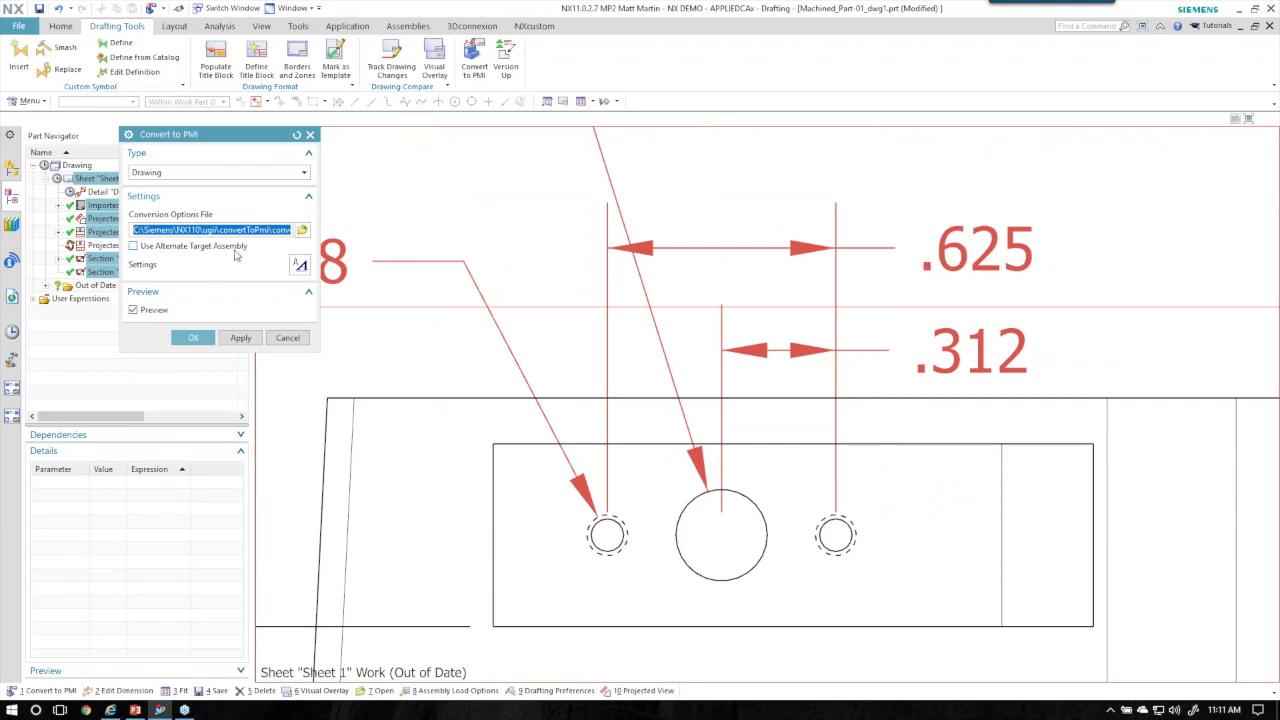
click(296, 339)
scroll(623, 260, down, 3)
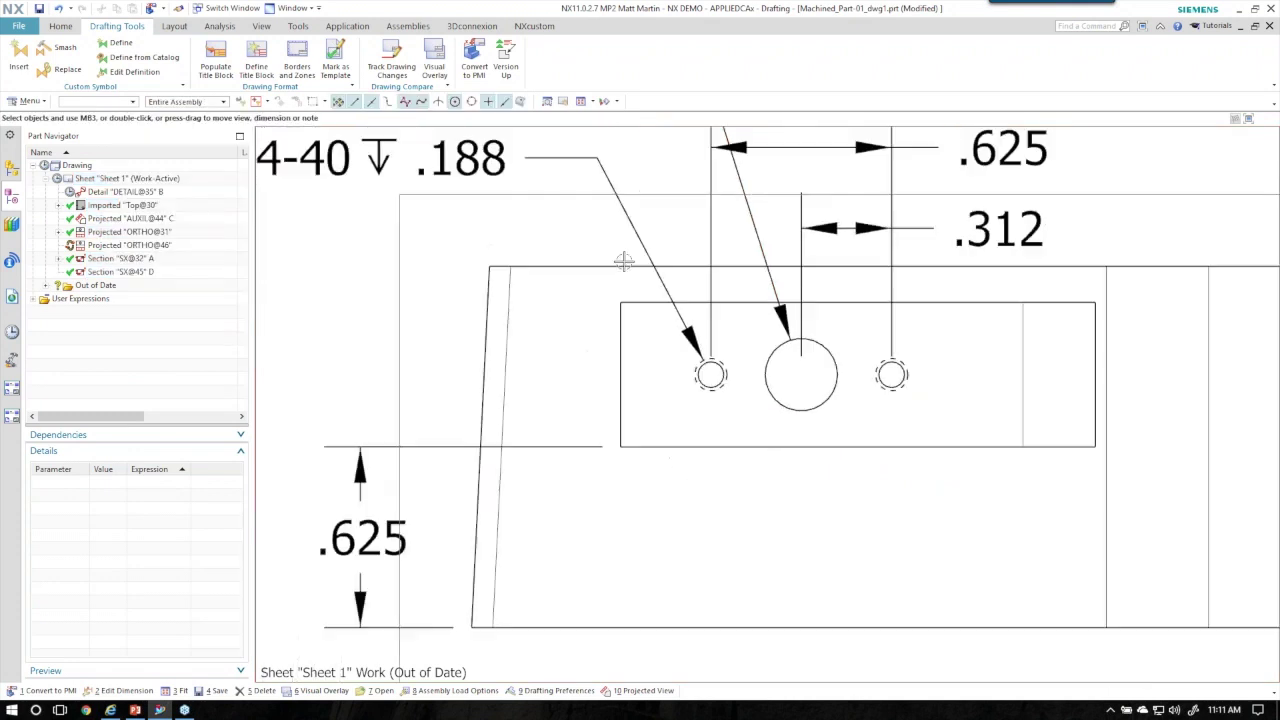
click(474, 60)
scroll(527, 387, up, 3)
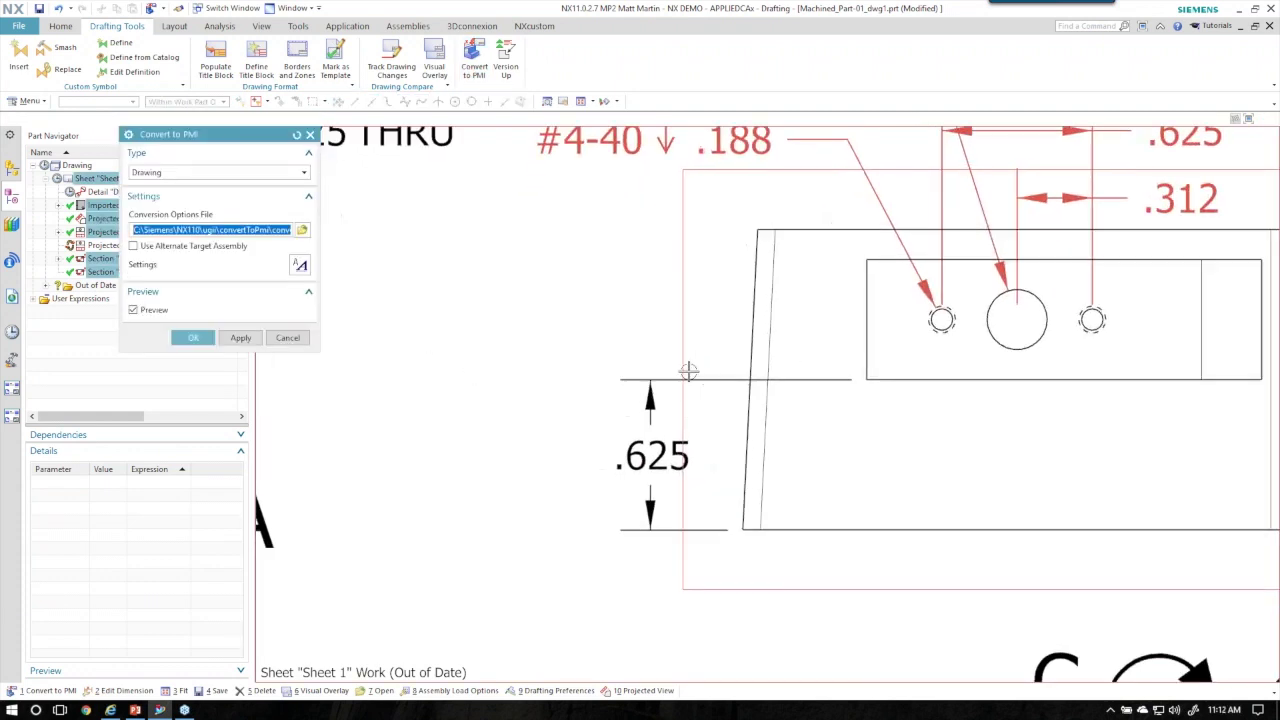
click(289, 338)
Try to reattach the vertical .625 dimension in view C to the body silhouette and the pocket's lower edge, and check the PMI conversion preview
double_click(577, 485)
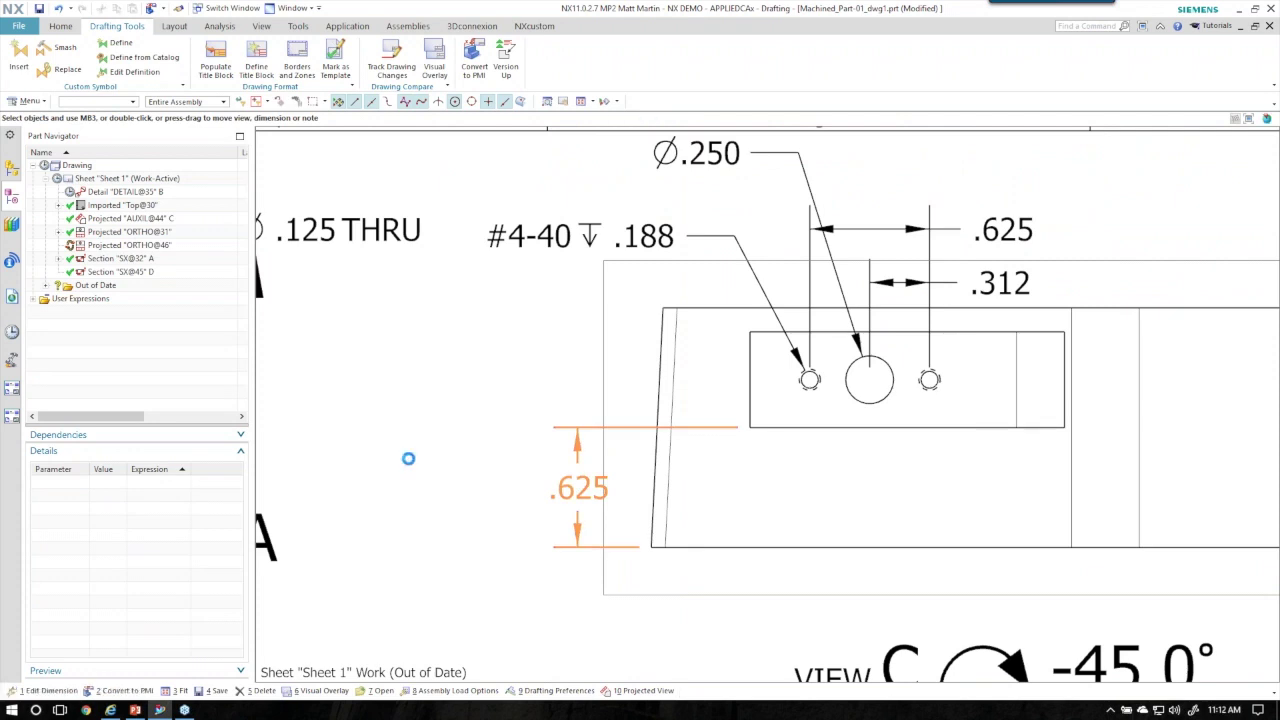
click(173, 177)
scroll(343, 270, up, 2)
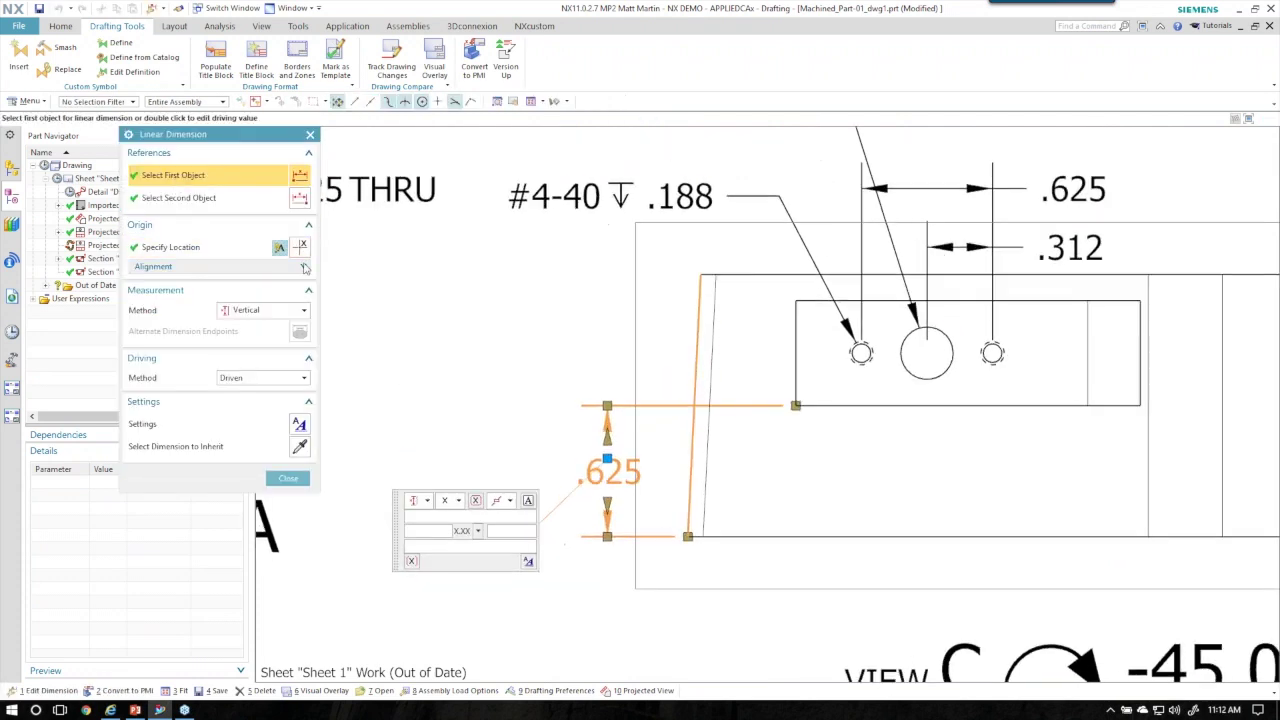
click(199, 204)
scroll(480, 306, up, 2)
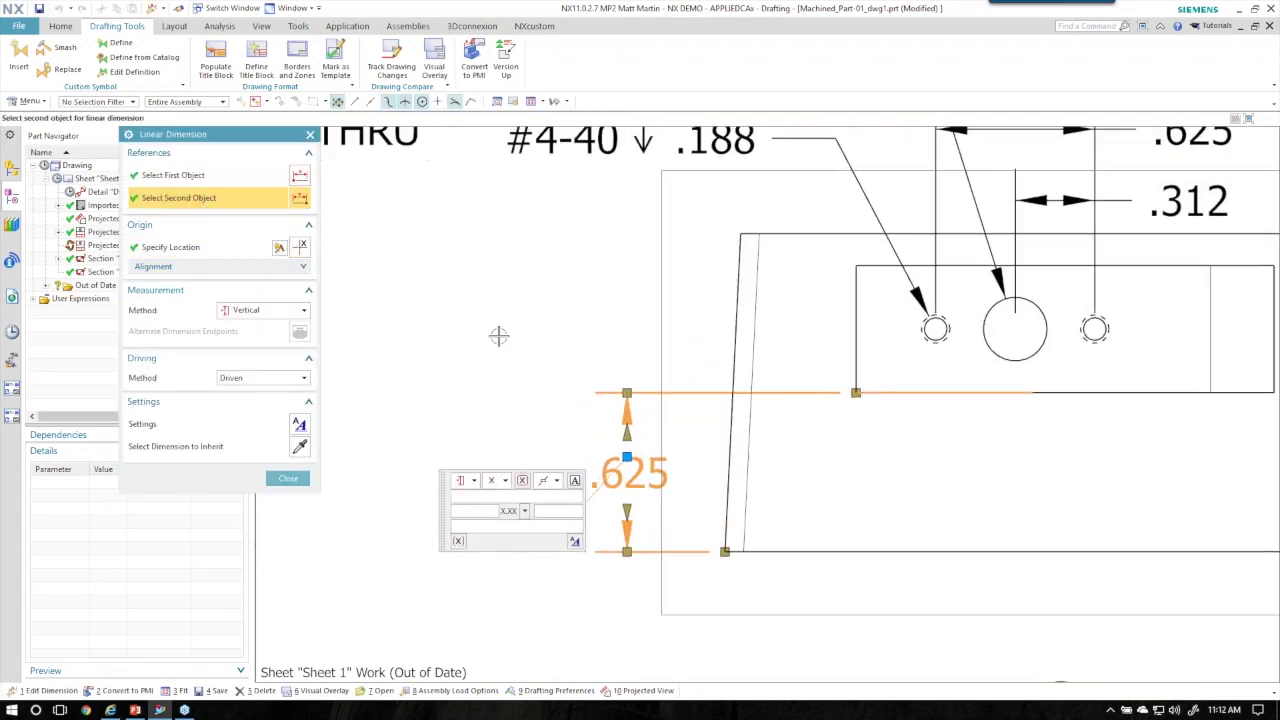
click(184, 180)
scroll(565, 445, up, 3)
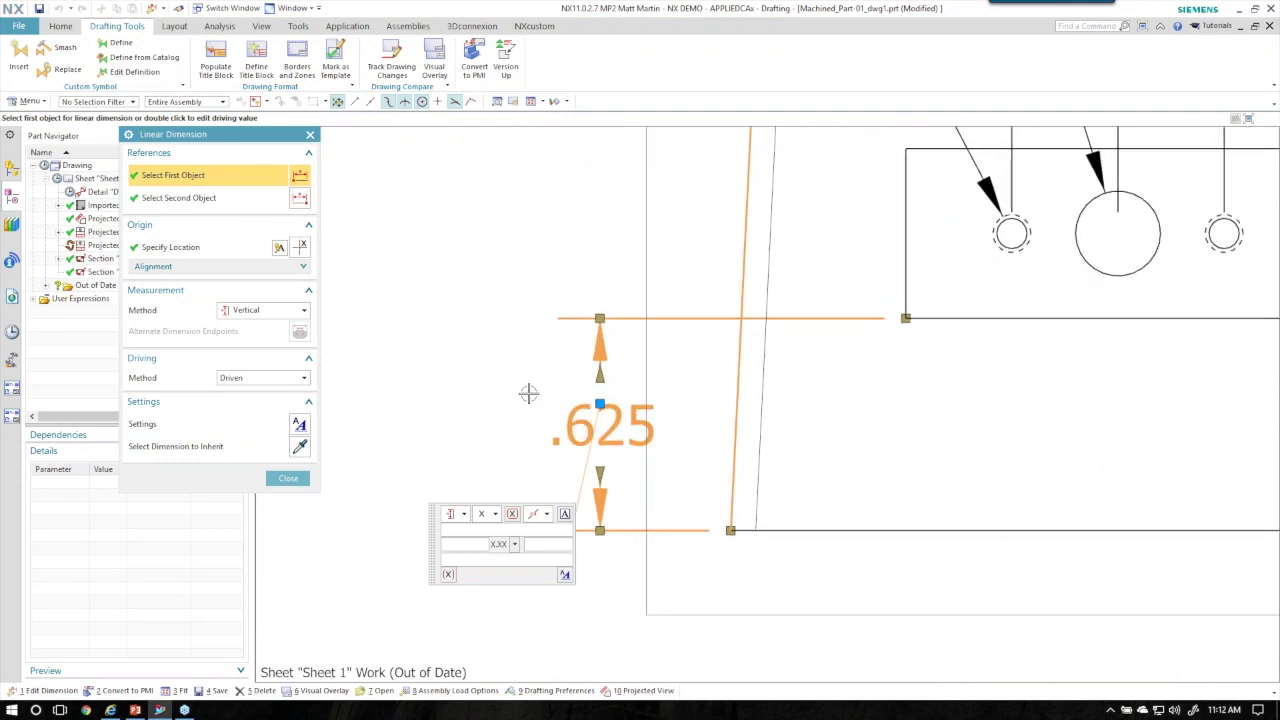
click(258, 202)
scroll(886, 400, up, 1)
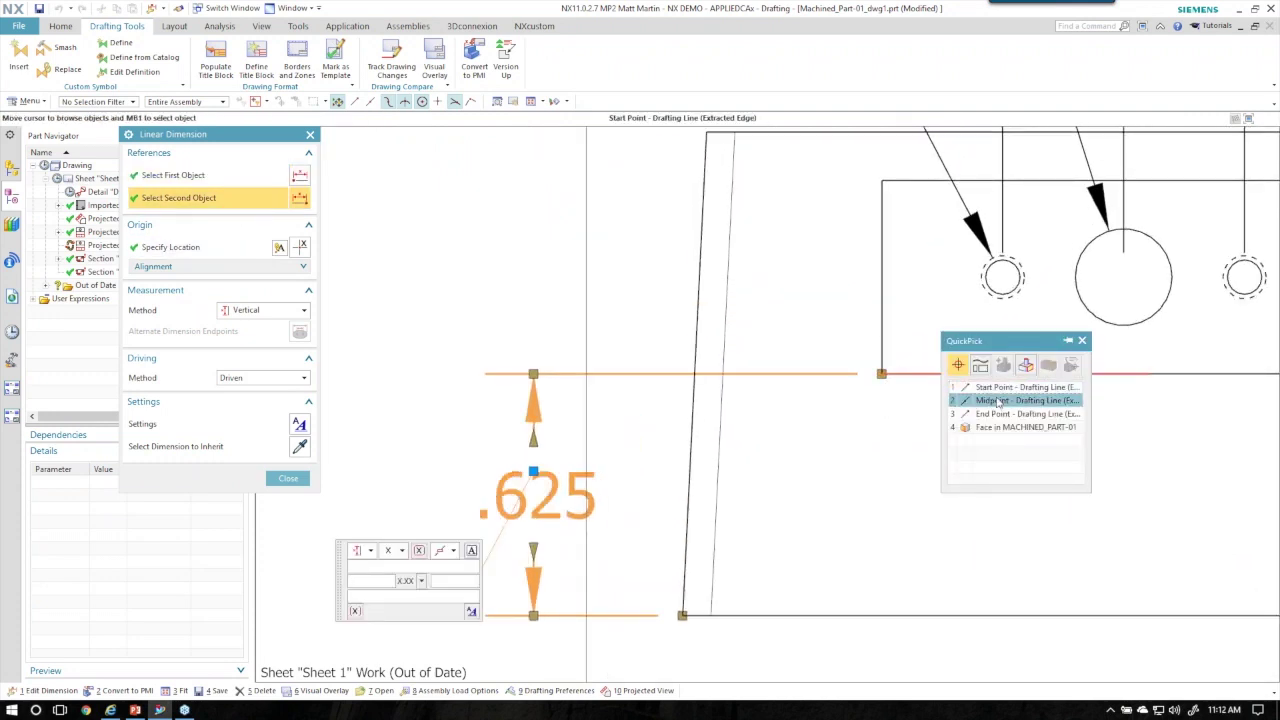
click(288, 478)
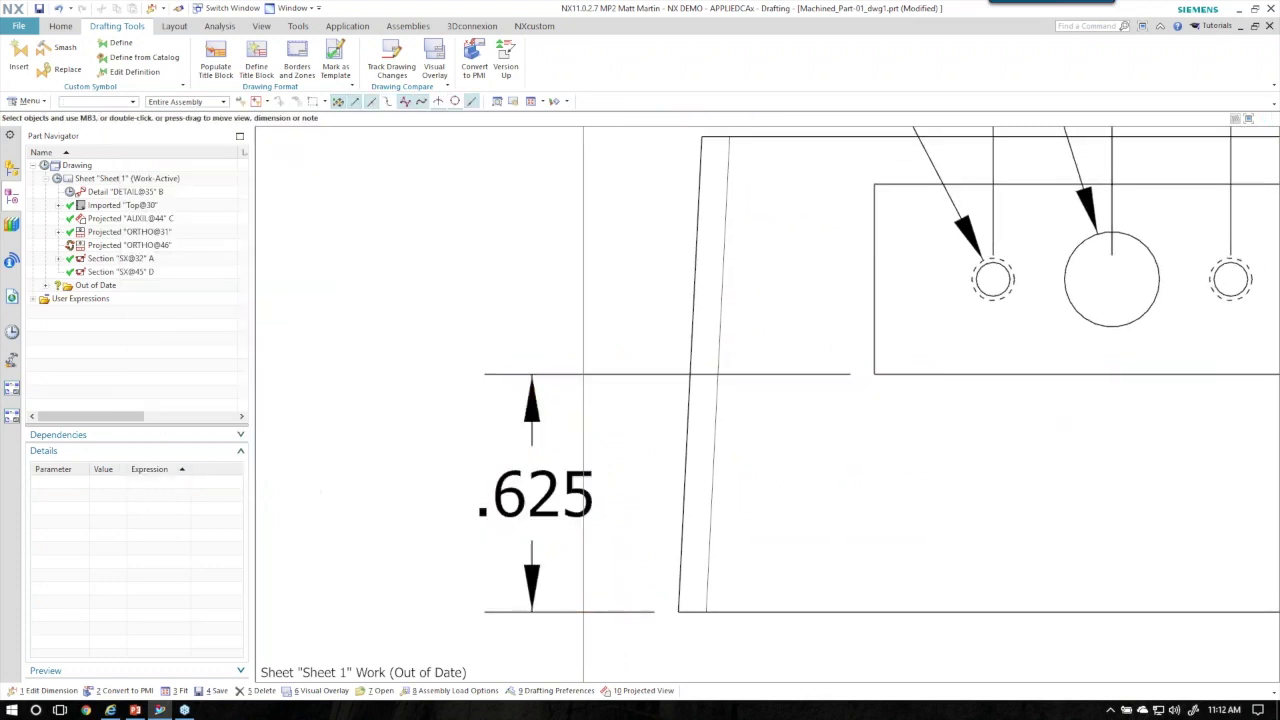
click(478, 68)
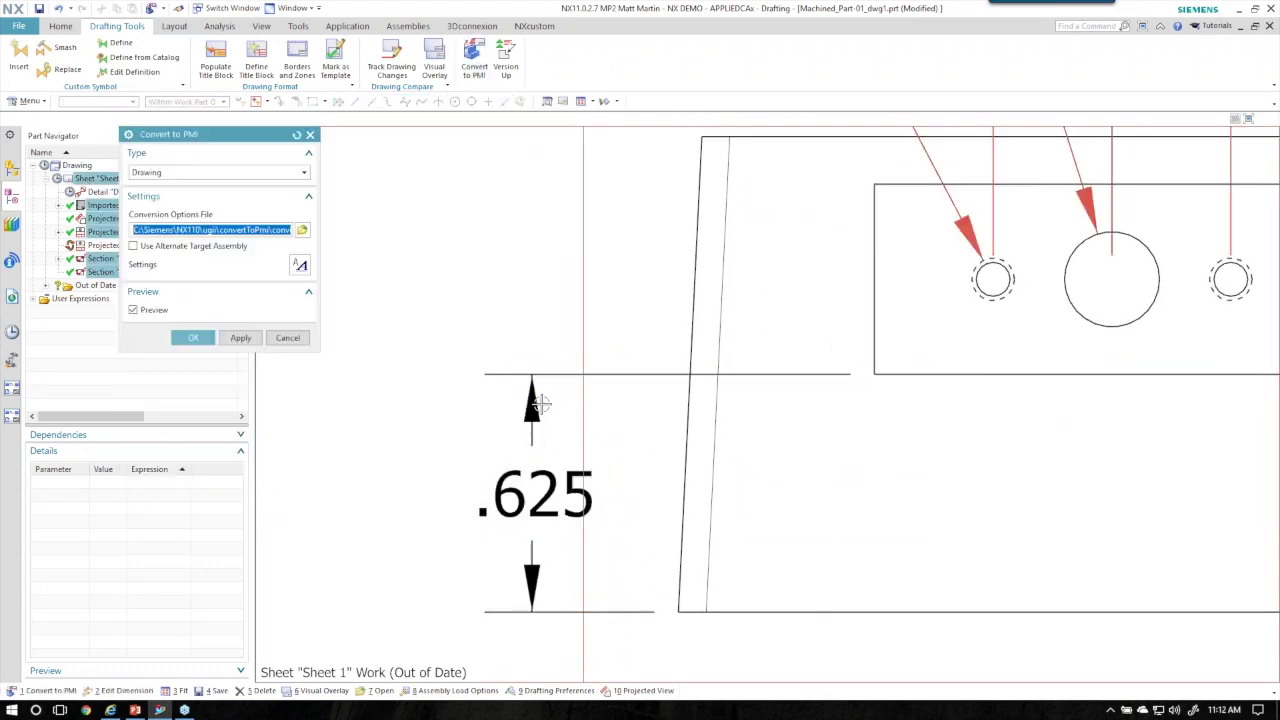
click(278, 338)
Reattach the vertical .625 dimension's first reference to the lower endpoint of the tapered silhouette line, and check the PMI conversion preview
double_click(524, 478)
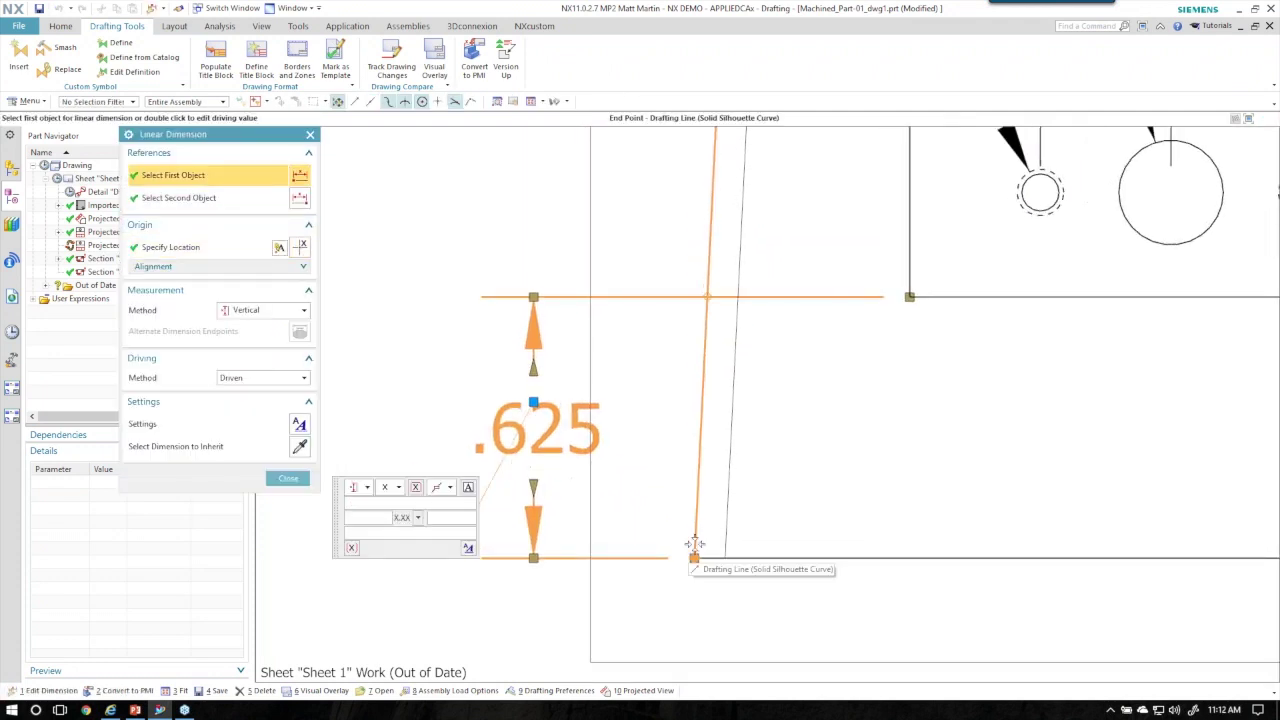
click(695, 557)
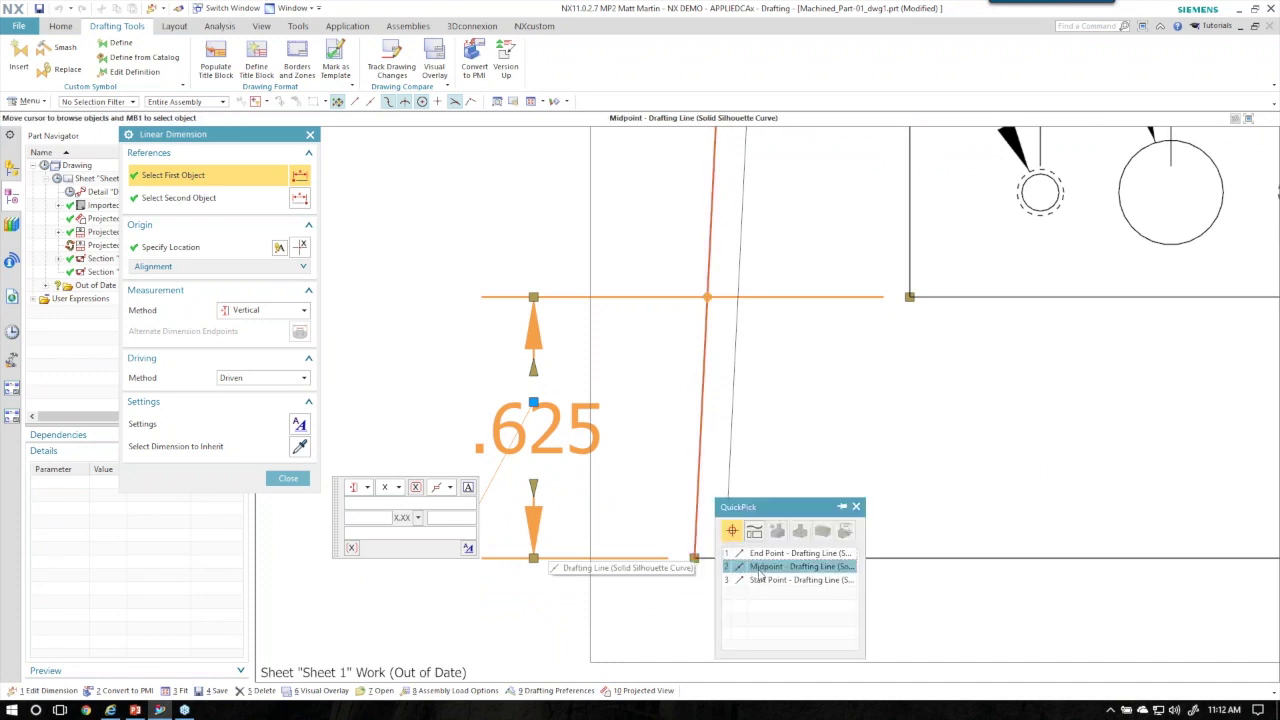
click(767, 562)
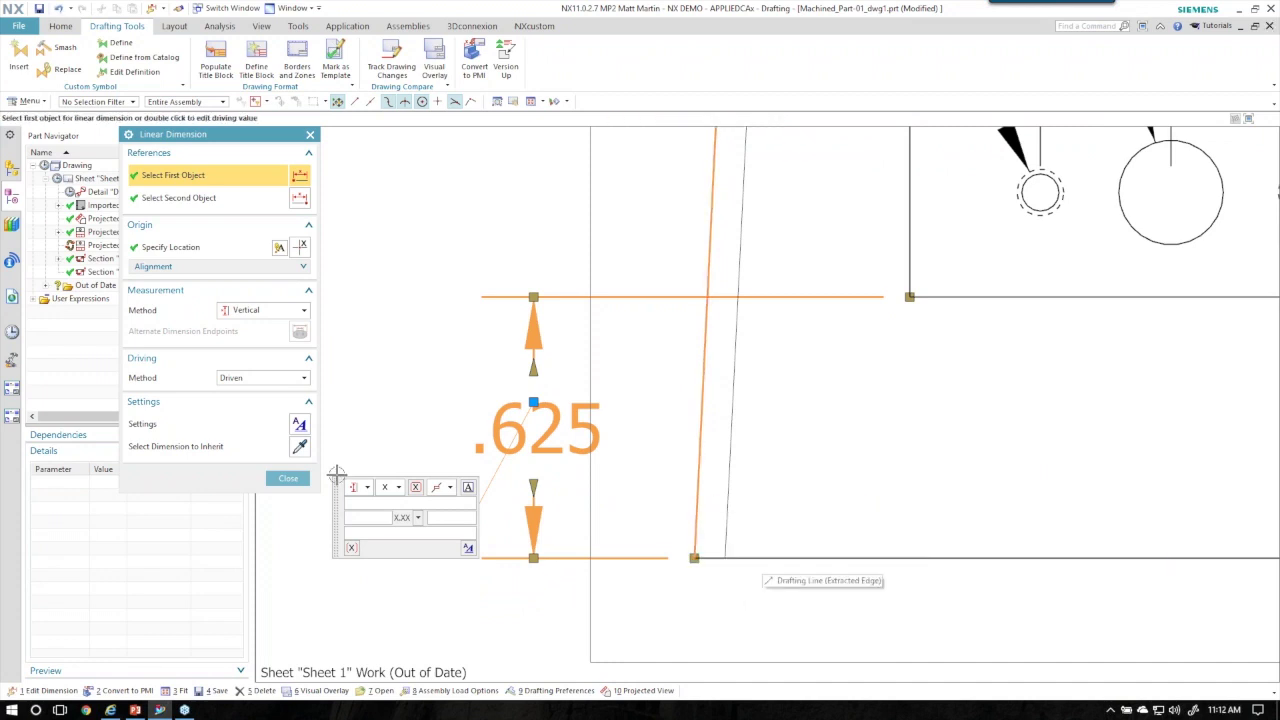
click(288, 478)
click(477, 78)
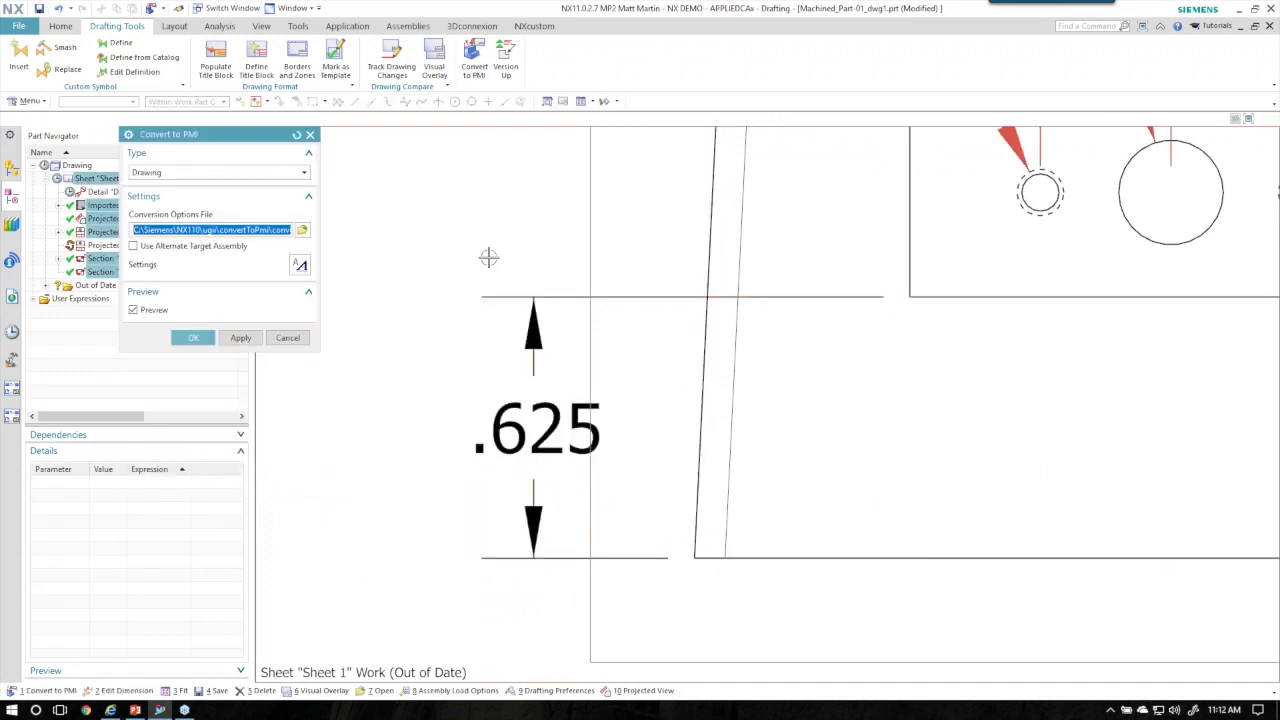
key(Escape)
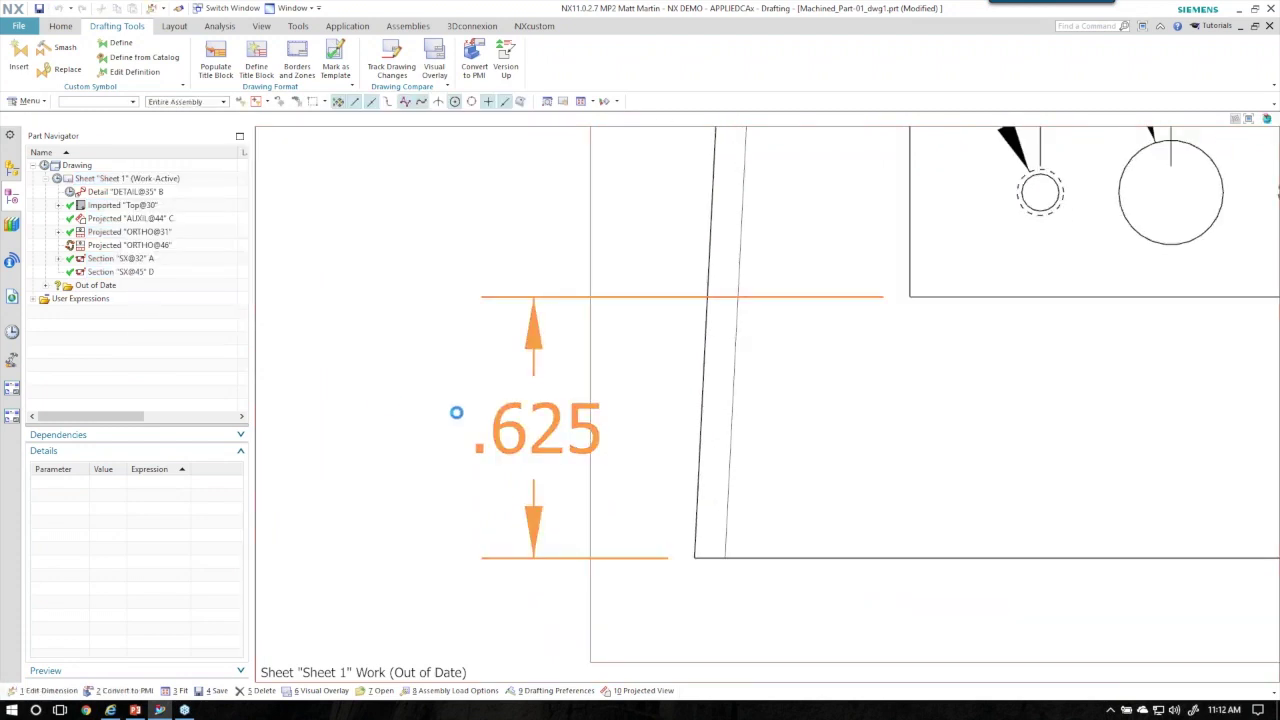
Reselect the vertical .625 dimension's second reference, trying the body's bottom edge before the pocket's lower edge, and check the PMI conversion preview
double_click(472, 424)
click(178, 197)
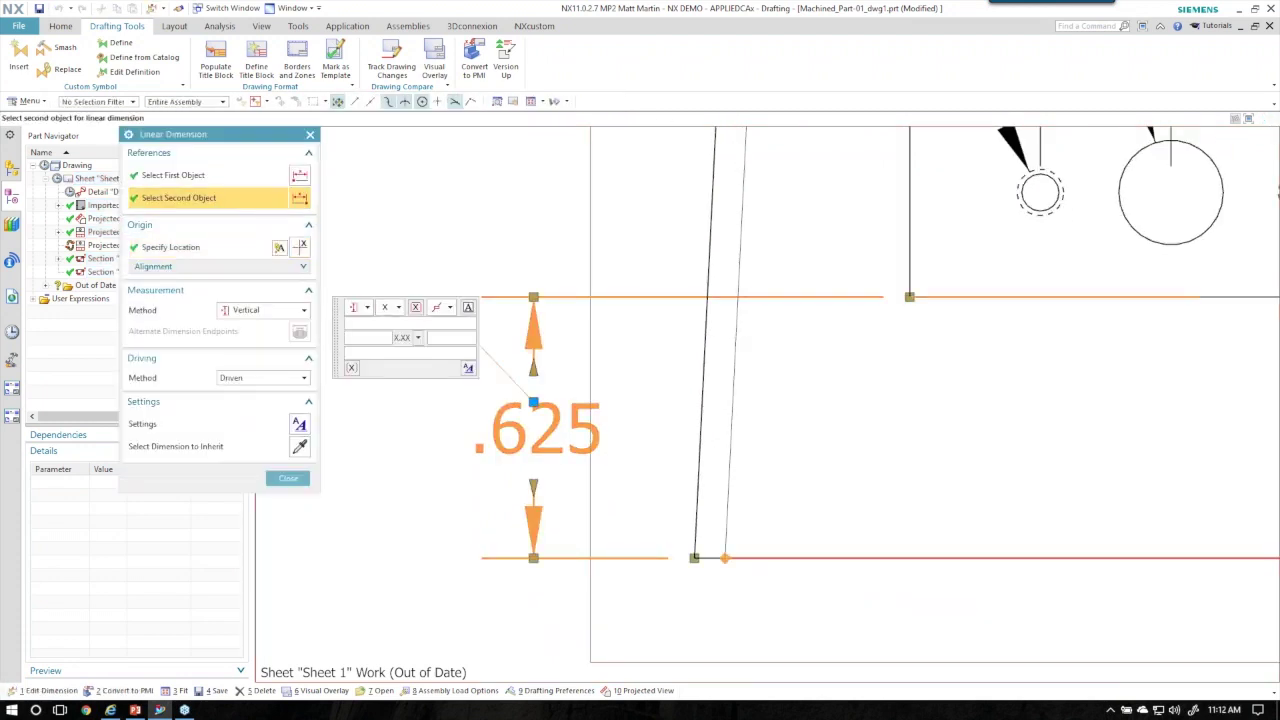
click(780, 558)
click(898, 608)
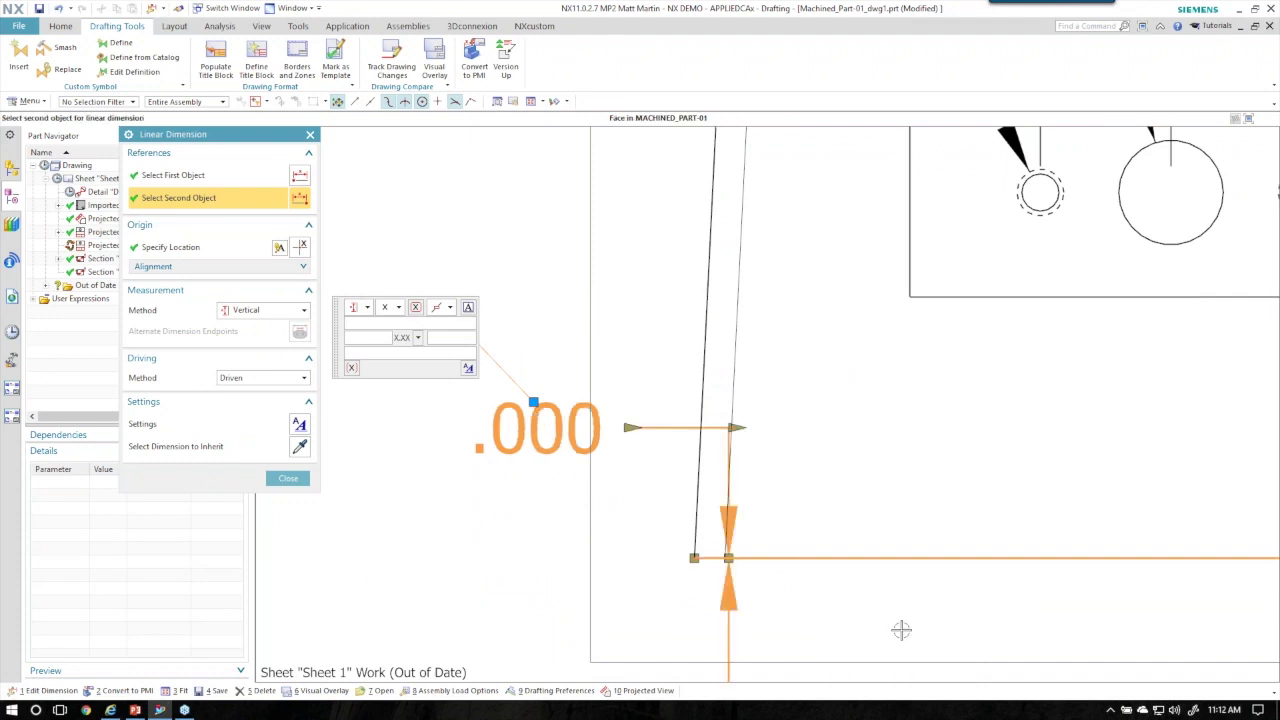
scroll(730, 505, down, 2)
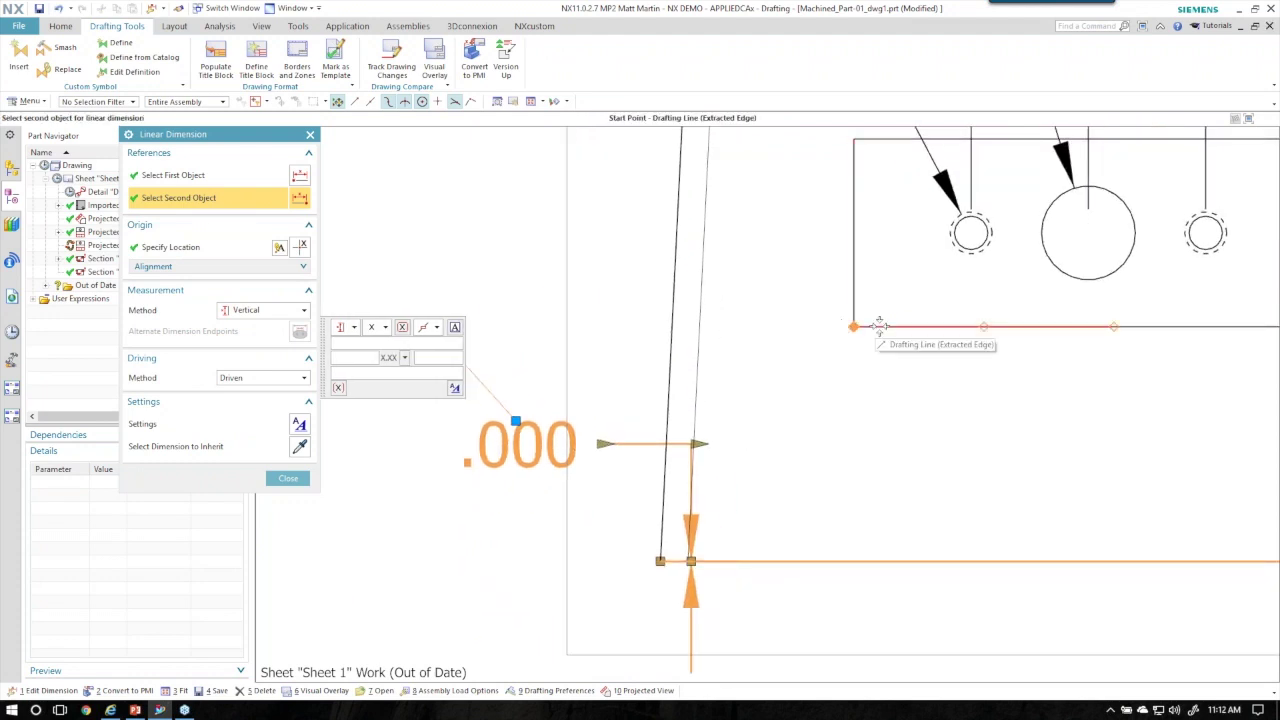
click(887, 333)
click(943, 378)
click(288, 479)
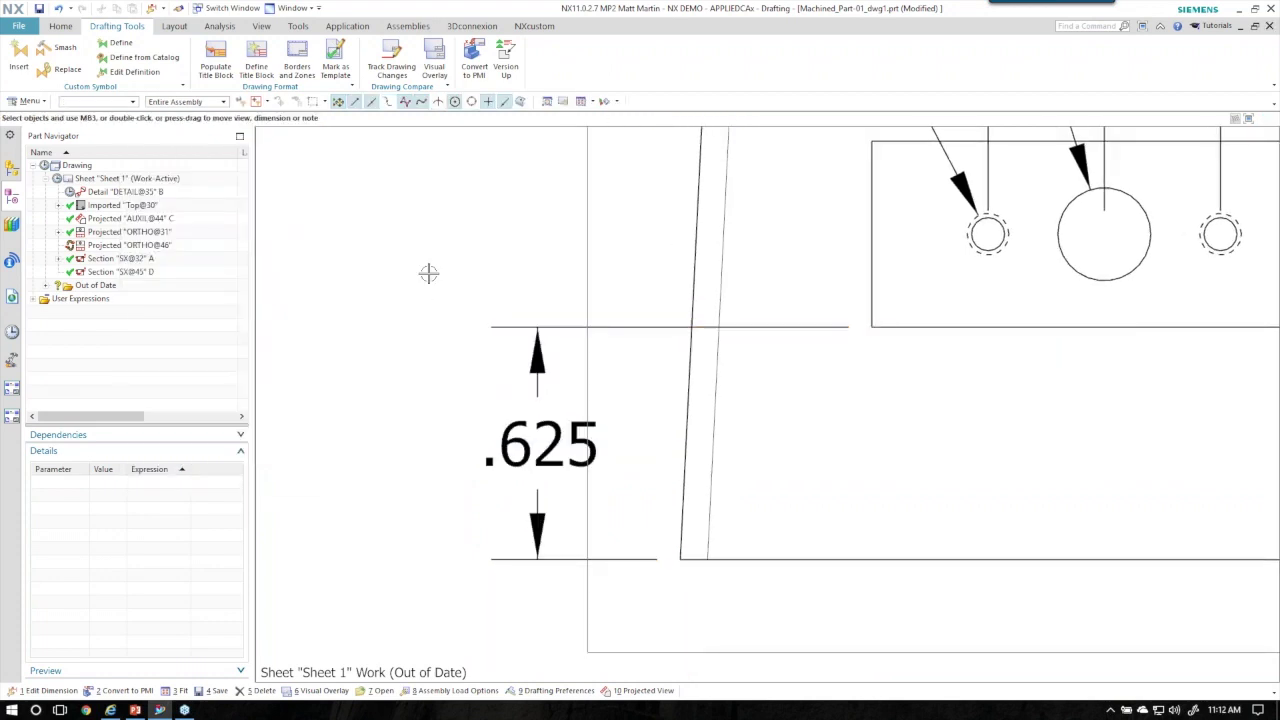
click(475, 58)
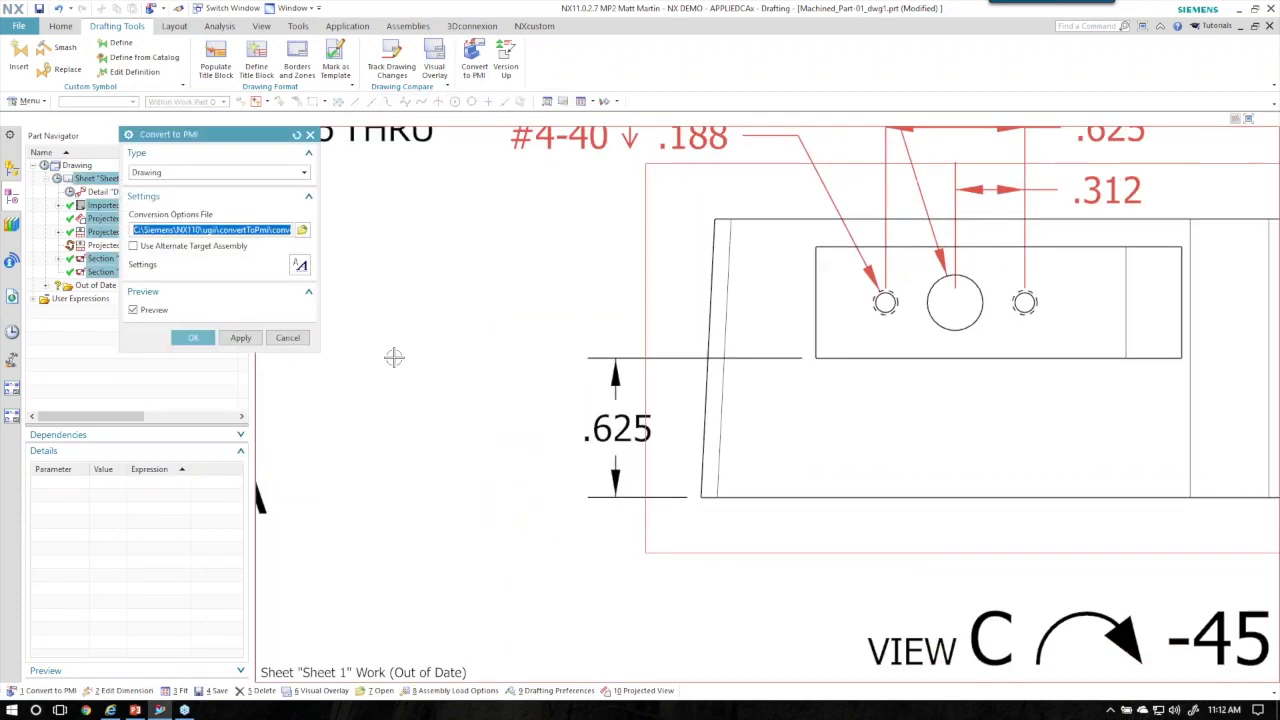
click(288, 337)
Preview the PMI conversion of the drawing and examine whether Detail B and its .062 and .056 dimensions are convertible
scroll(580, 370, down, 5)
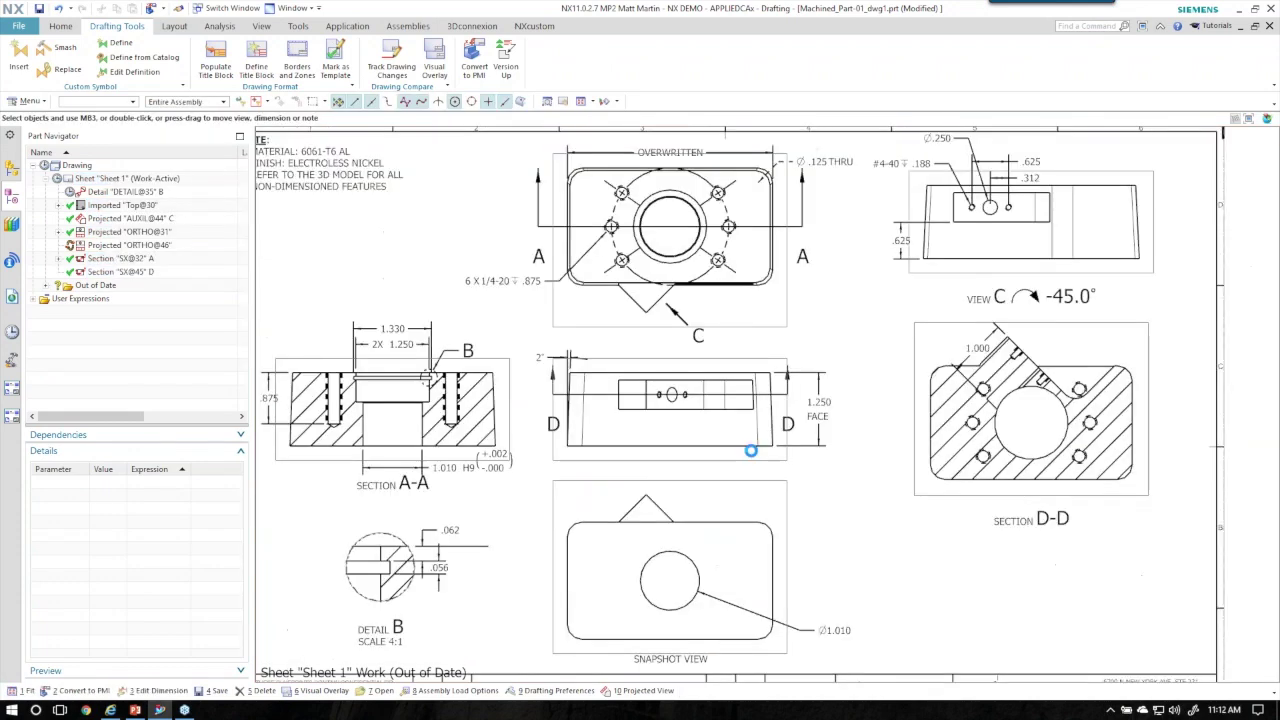
scroll(566, 201, up, 3)
scroll(609, 531, up, 2)
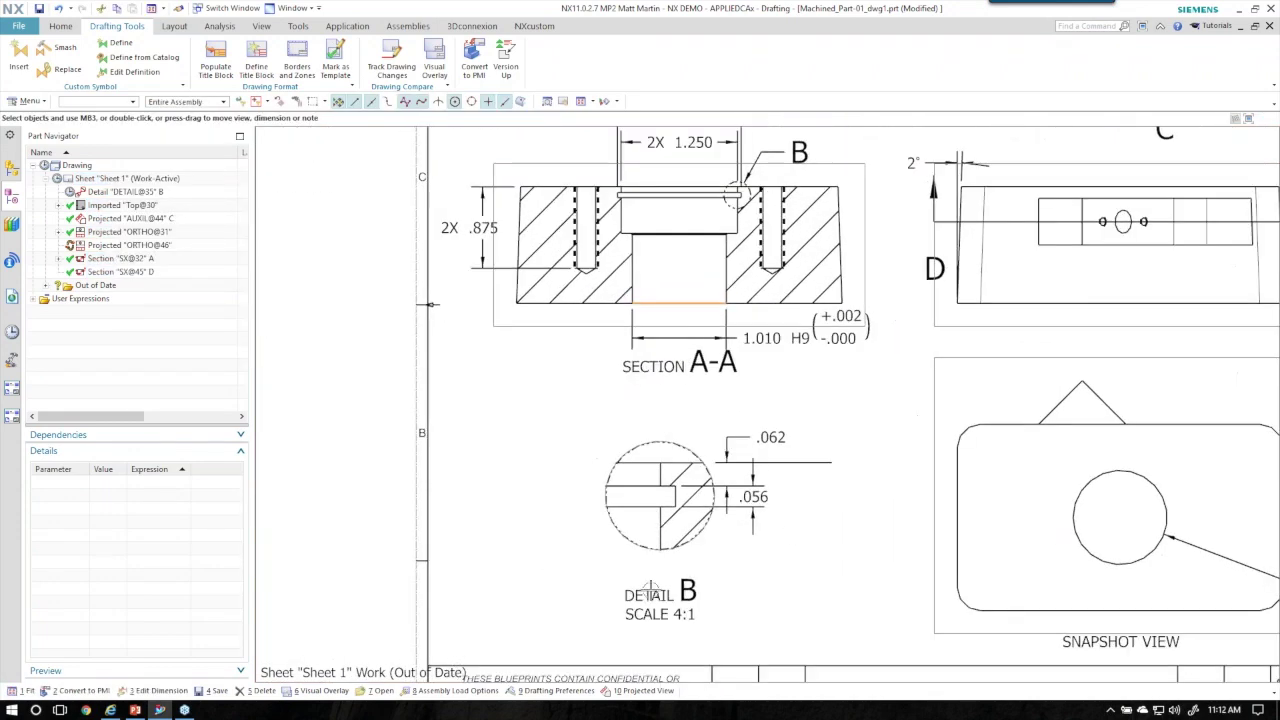
click(95, 193)
click(475, 60)
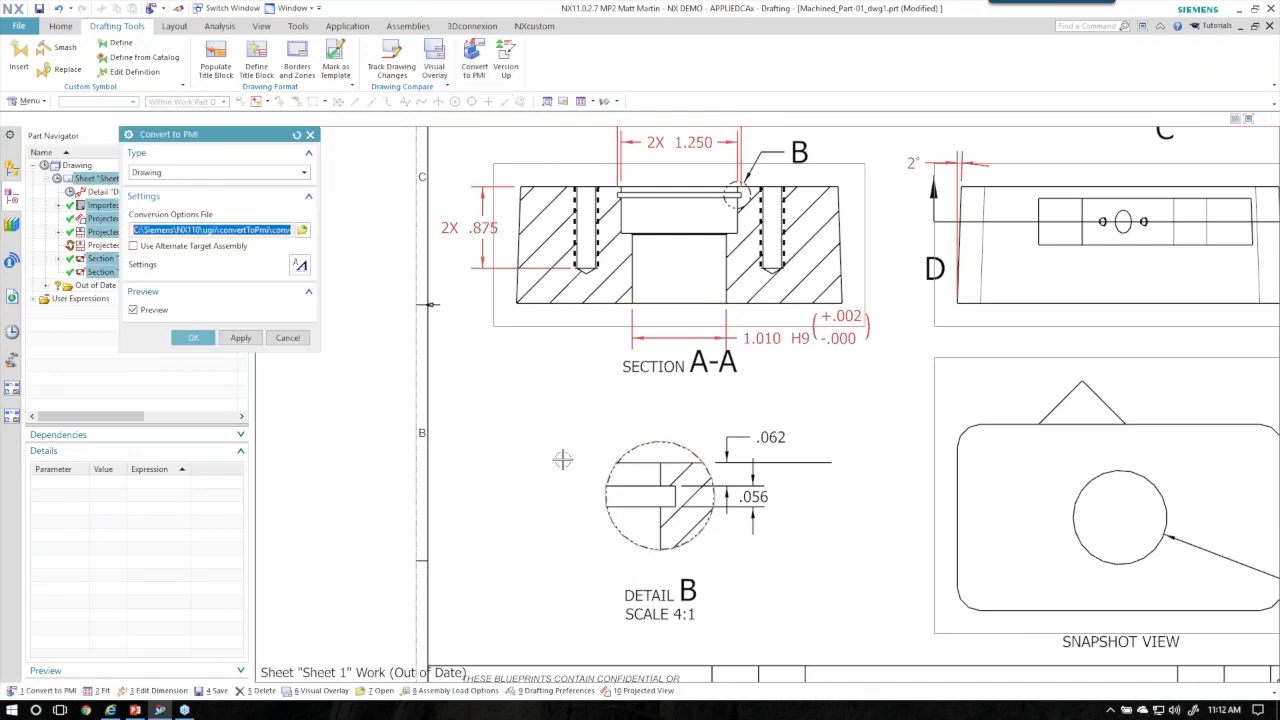
scroll(481, 355, up, 2)
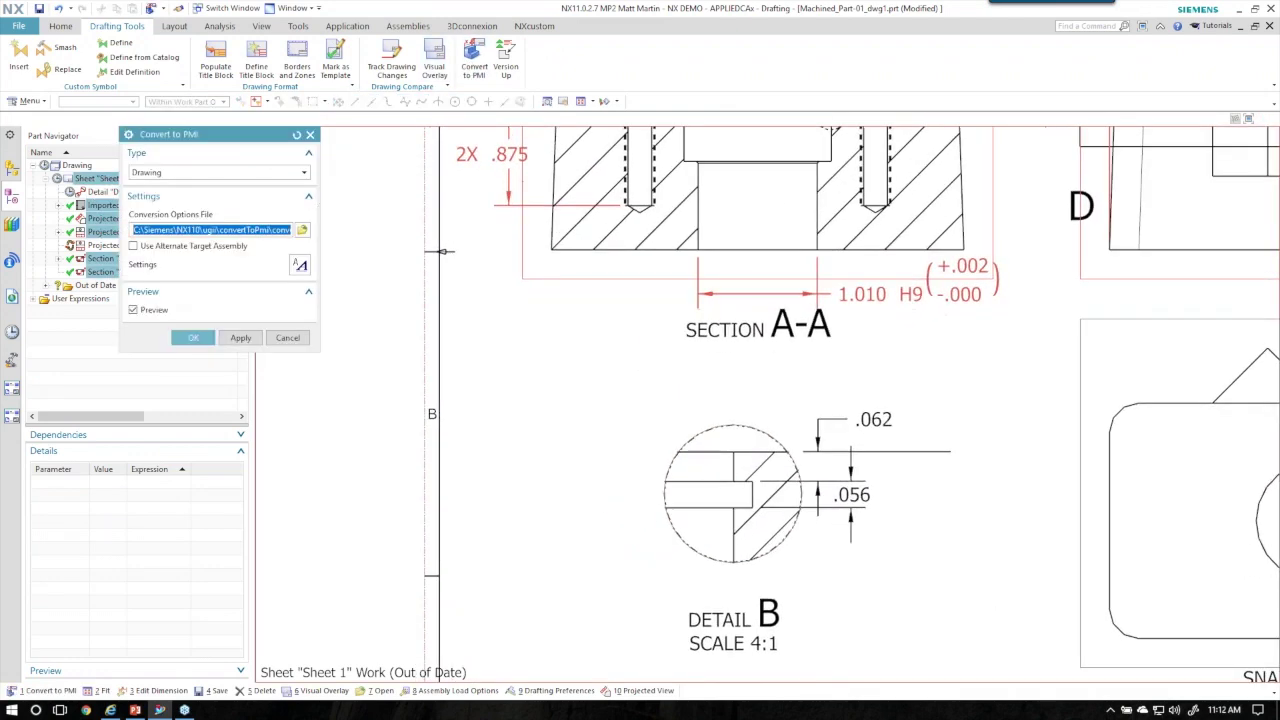
scroll(690, 540, up, 2)
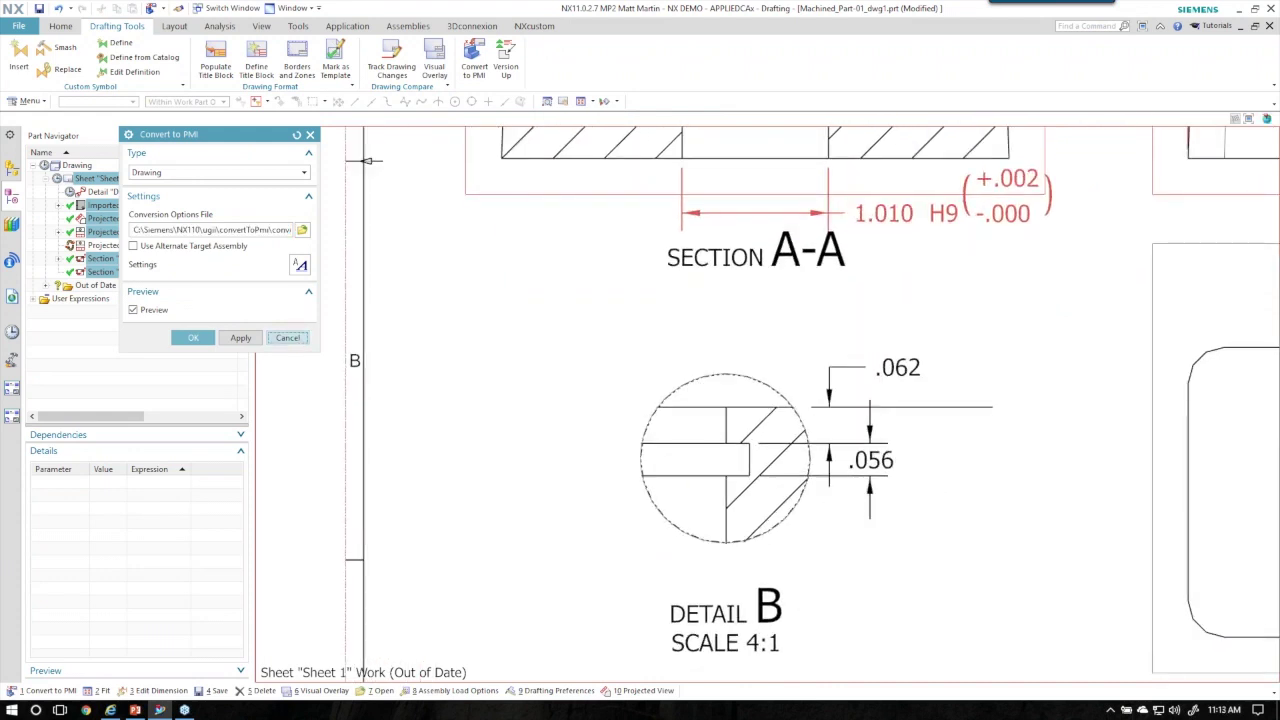
Reattach the .062 dimension's first reference in Detail B to the section's upper horizontal edge
click(287, 337)
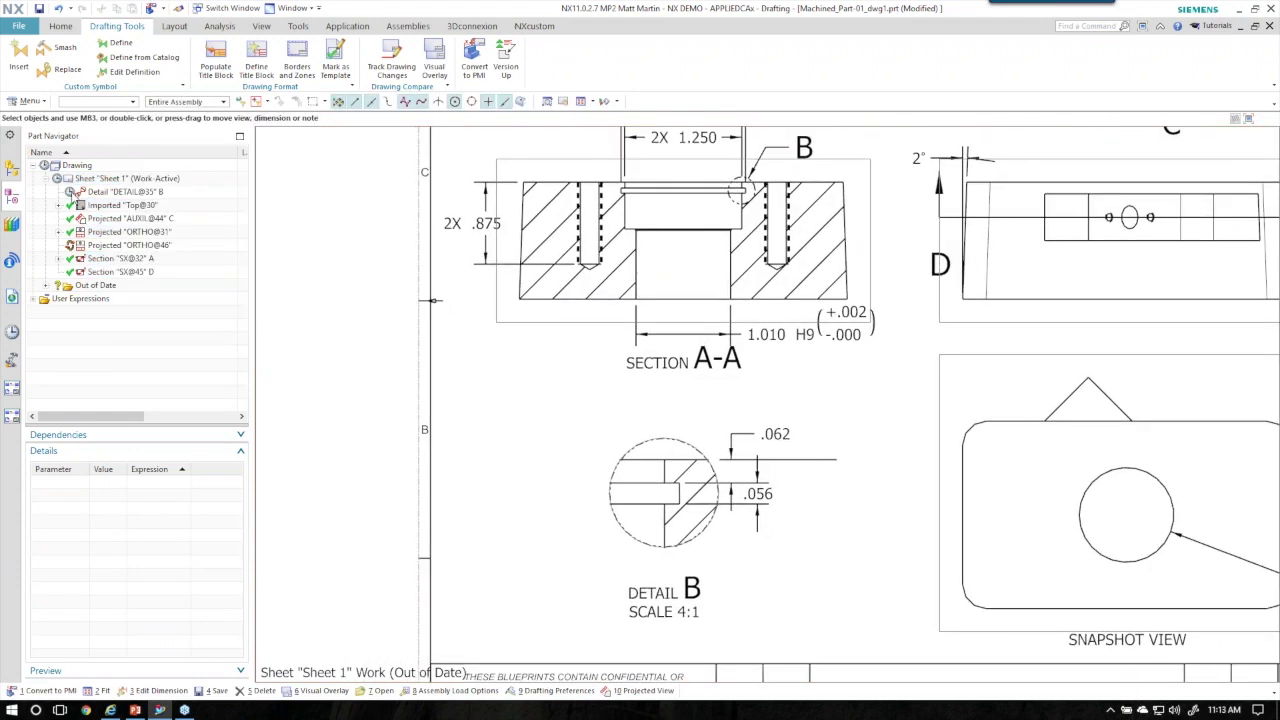
scroll(640, 470, up, 5)
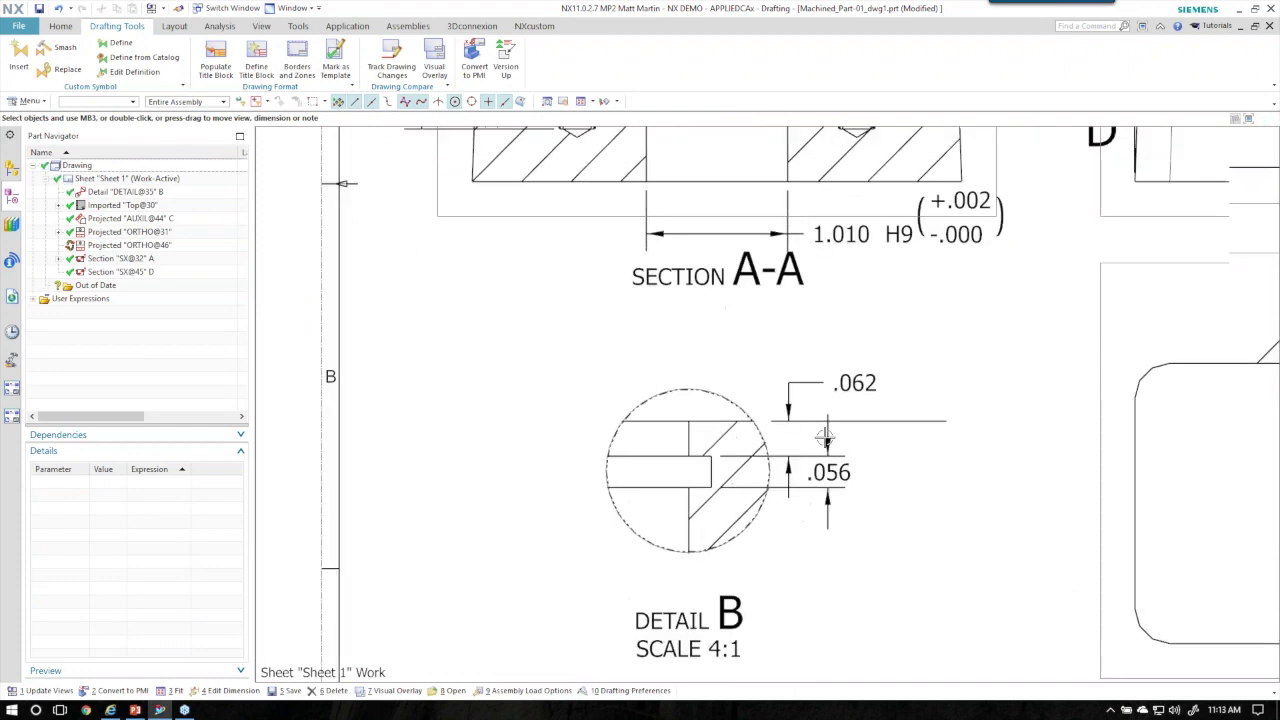
drag(1036, 345, 899, 319)
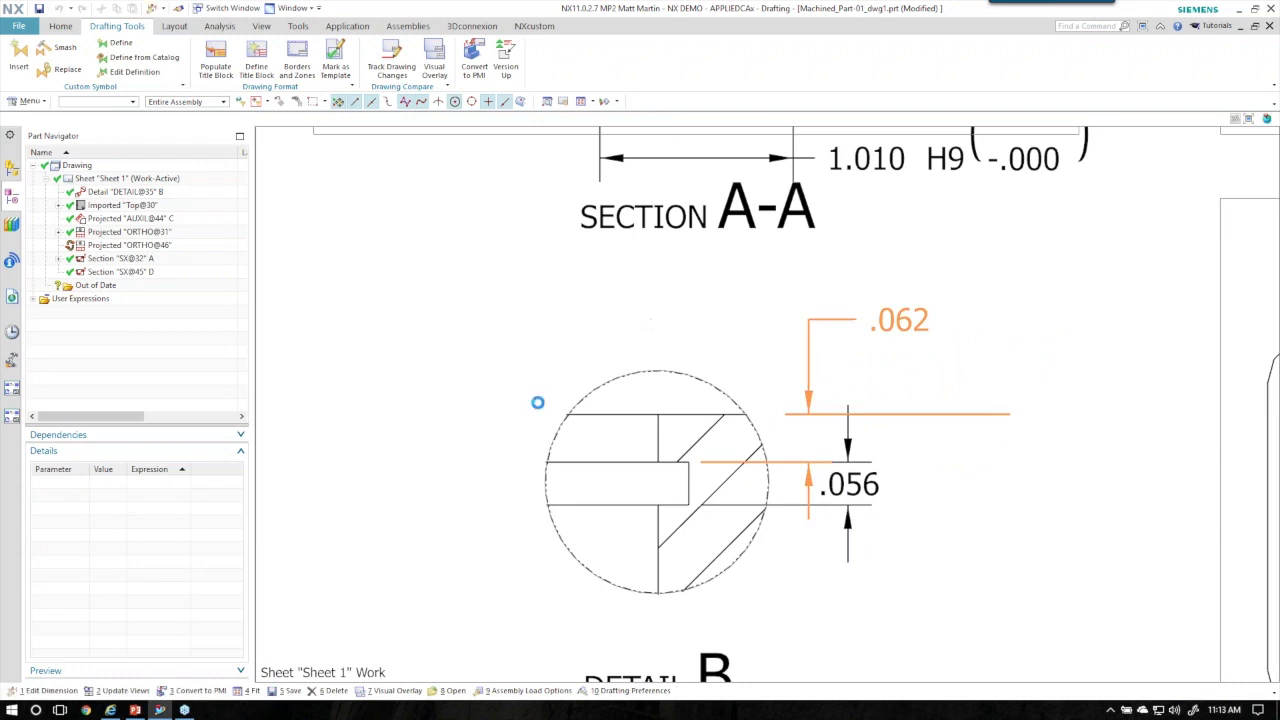
double_click(899, 319)
click(206, 179)
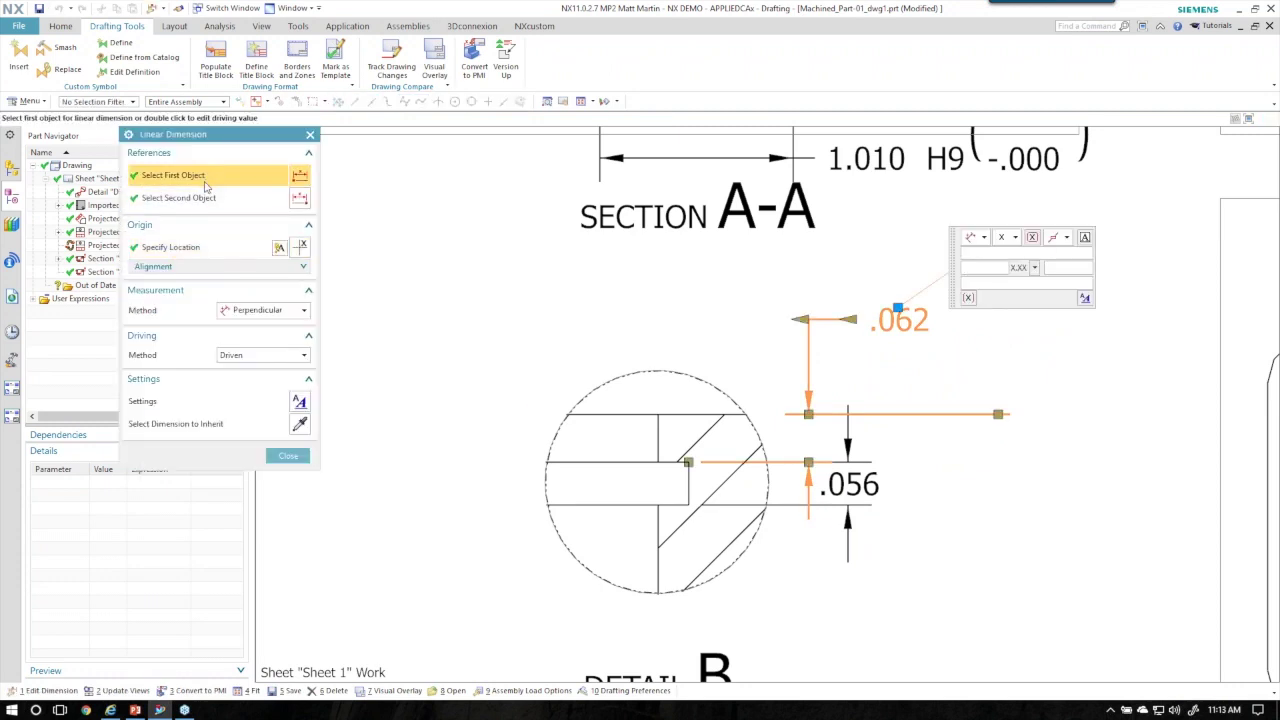
click(190, 197)
click(190, 176)
scroll(570, 372, up, 1)
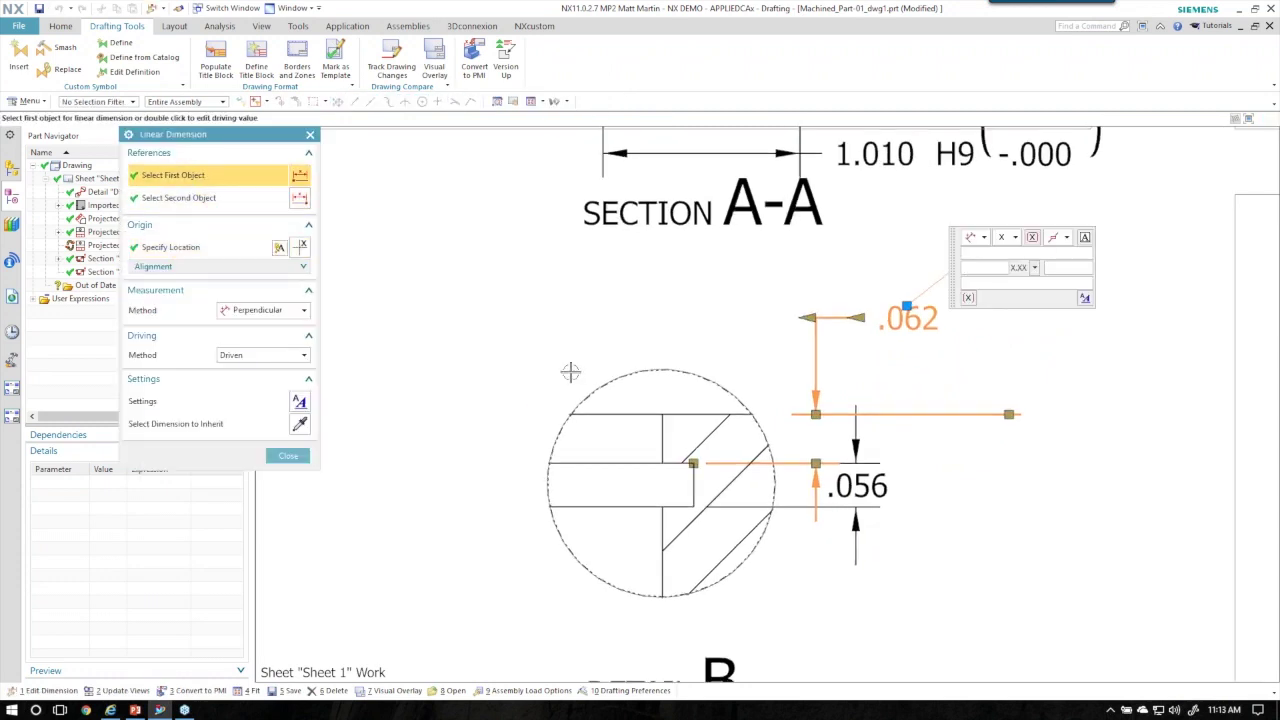
scroll(570, 372, up, 1)
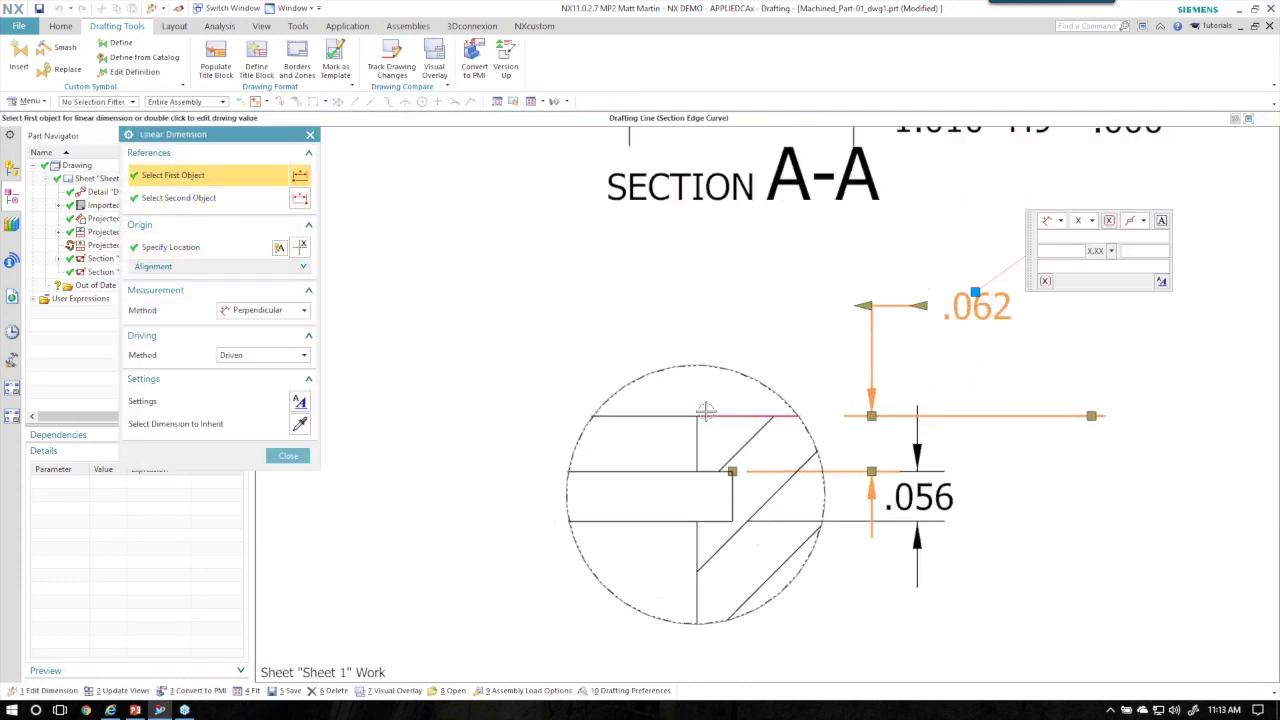
click(286, 456)
scroll(620, 260, down, 2)
Preview the PMI conversion of the drawing and check whether Detail B and its .062 and .056 dimensions are convertible
click(474, 60)
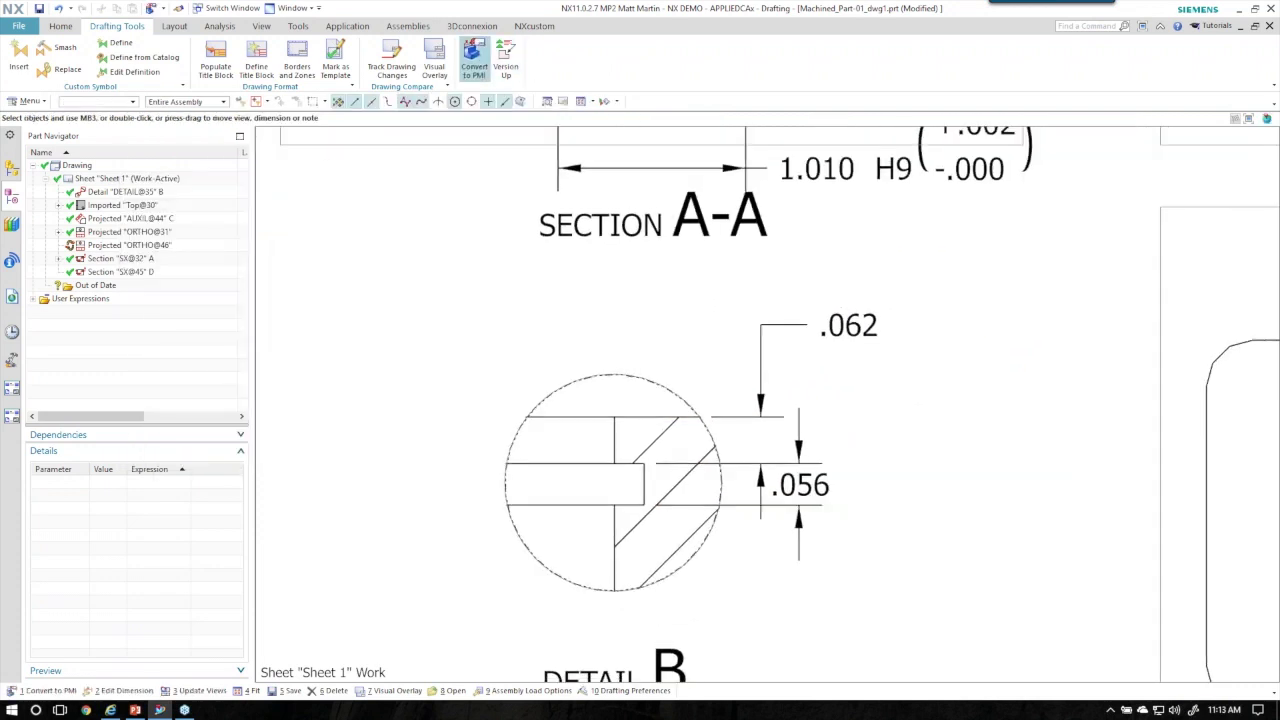
scroll(846, 457, down, 4)
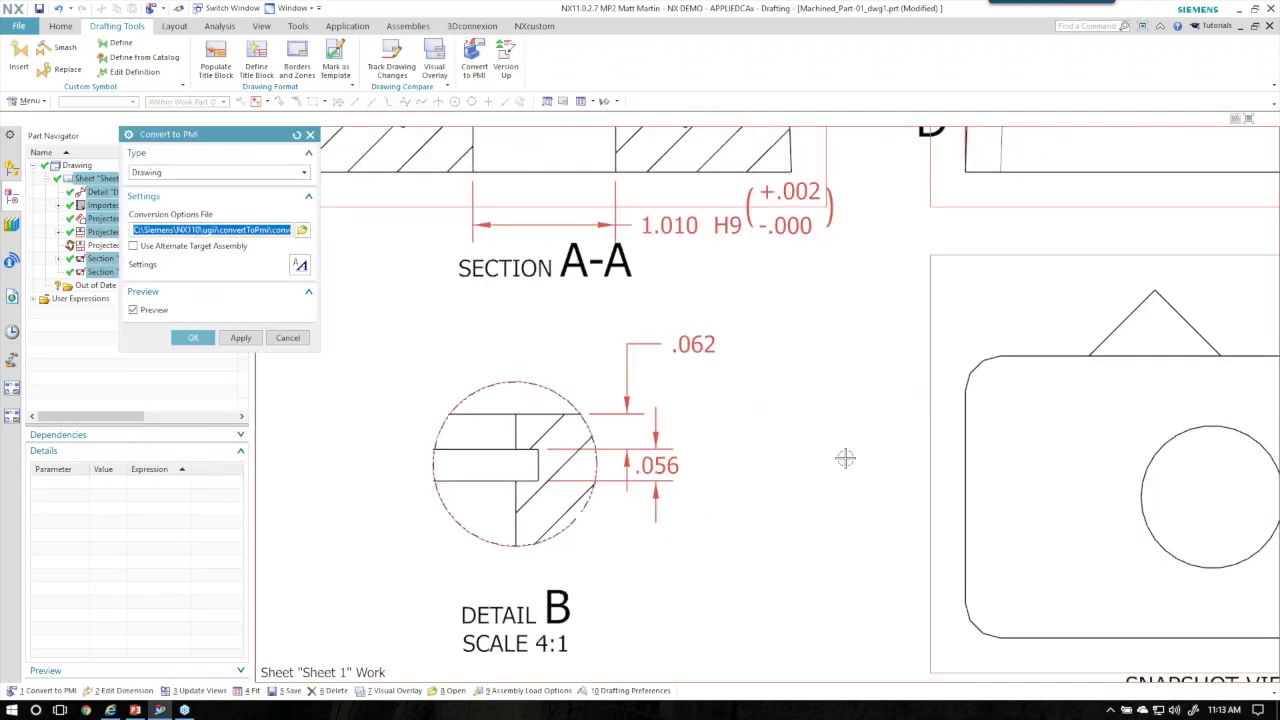
click(288, 338)
scroll(288, 428, up, 4)
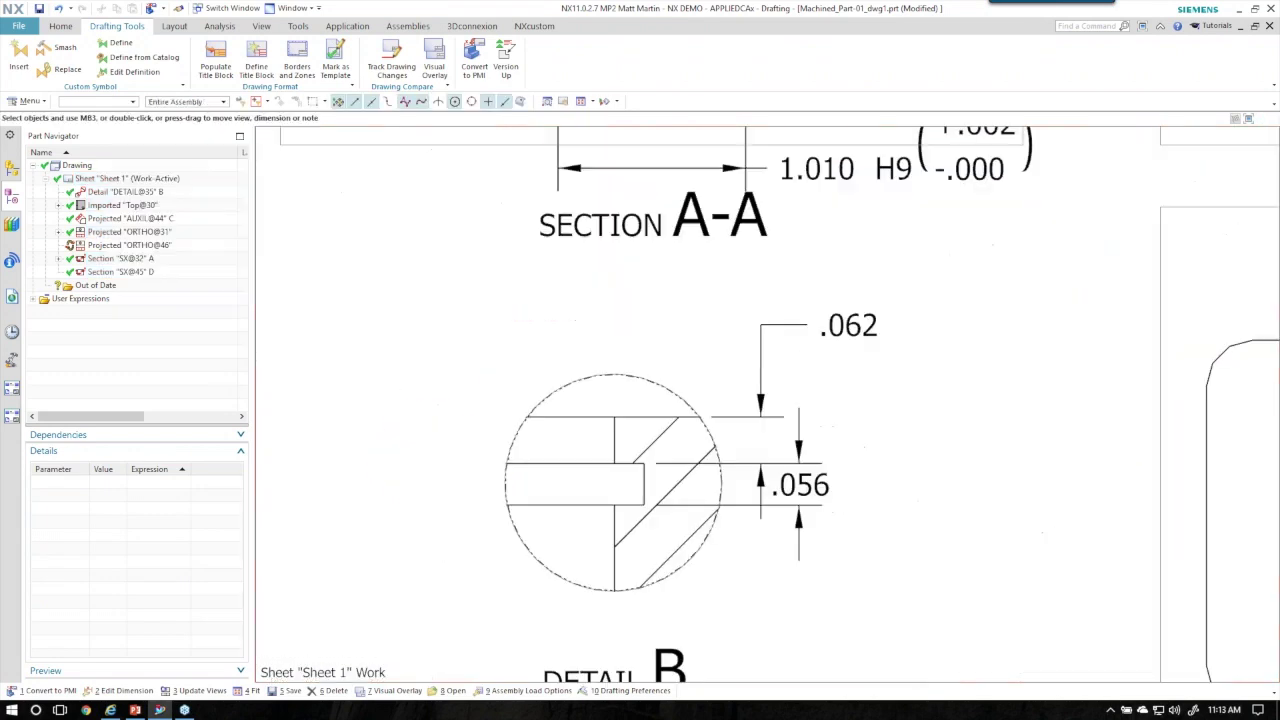
Inspect the lock method in the snapshot view's settings, keeping Snapshot, and close the settings without applying changes
scroll(979, 439, down, 4)
scroll(690, 492, up, 3)
scroll(690, 492, up, 4)
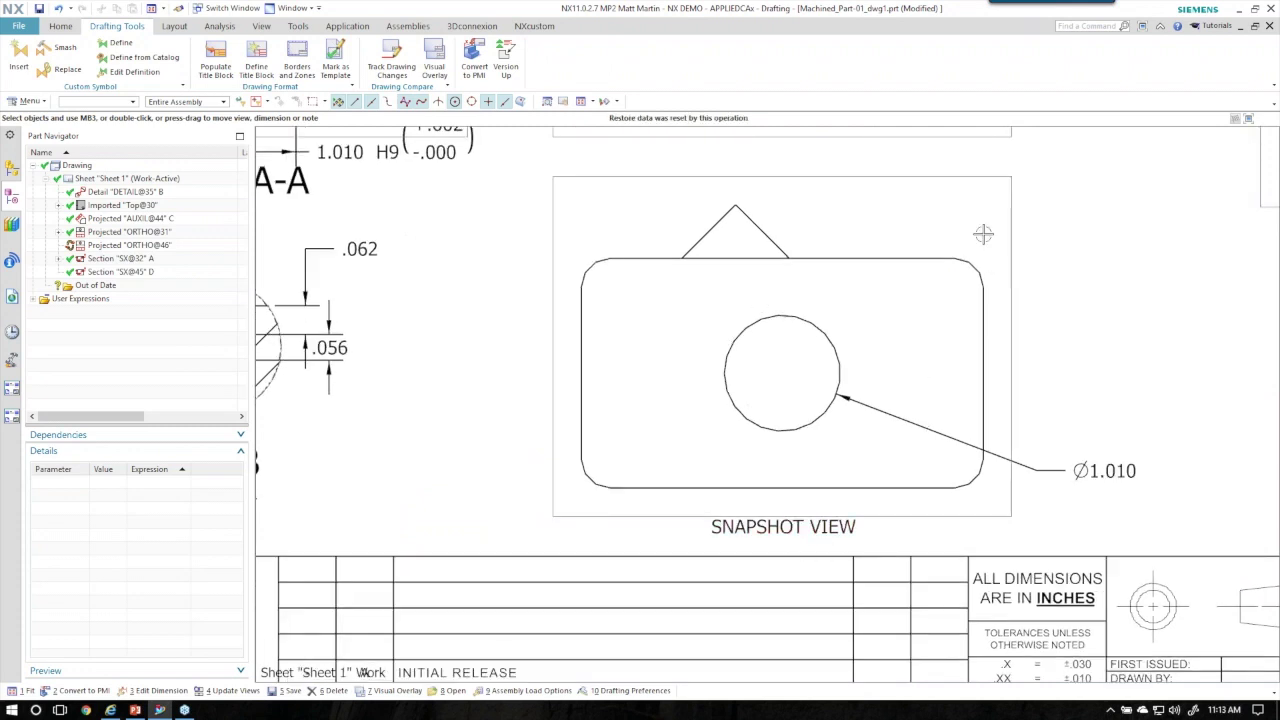
double_click(1008, 227)
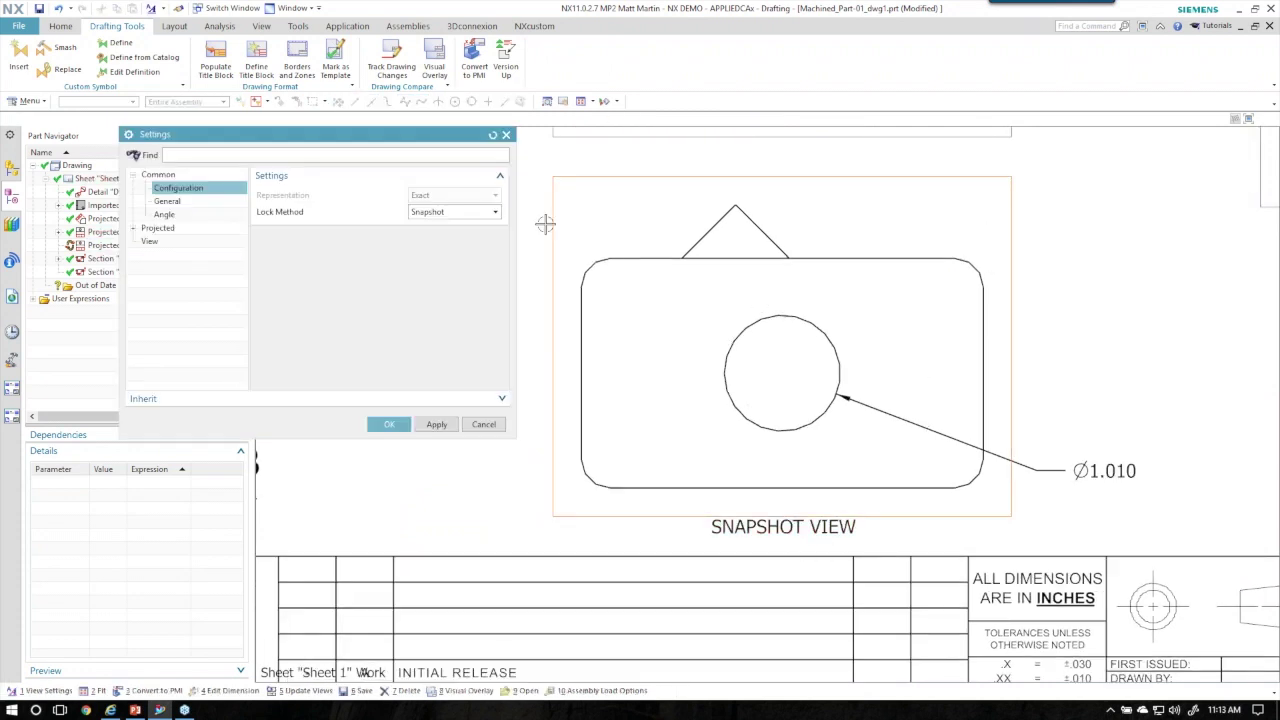
click(430, 214)
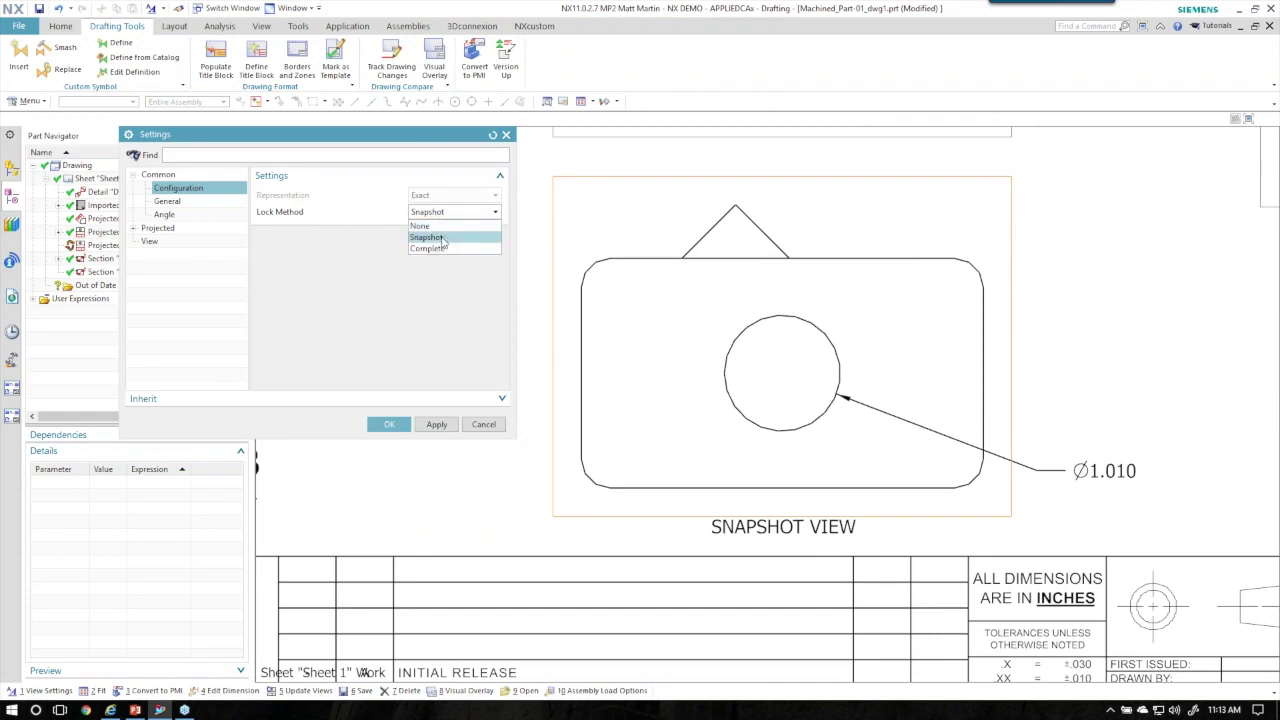
click(447, 241)
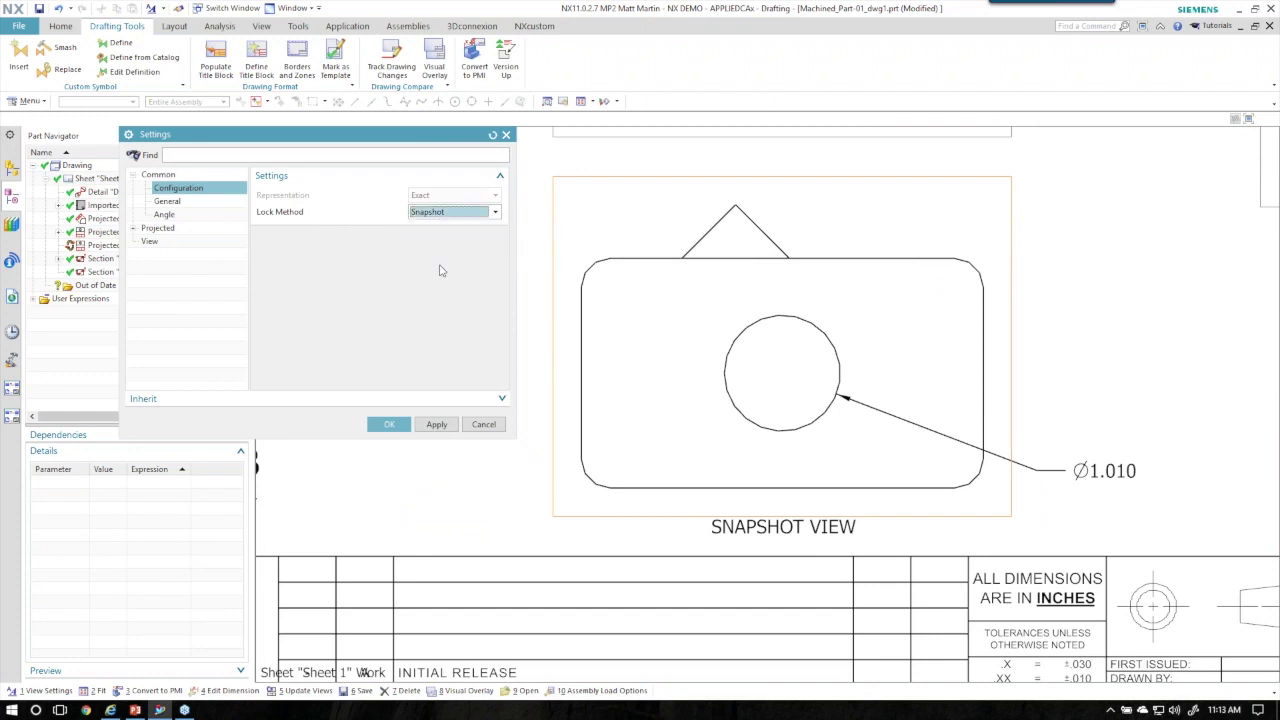
click(482, 425)
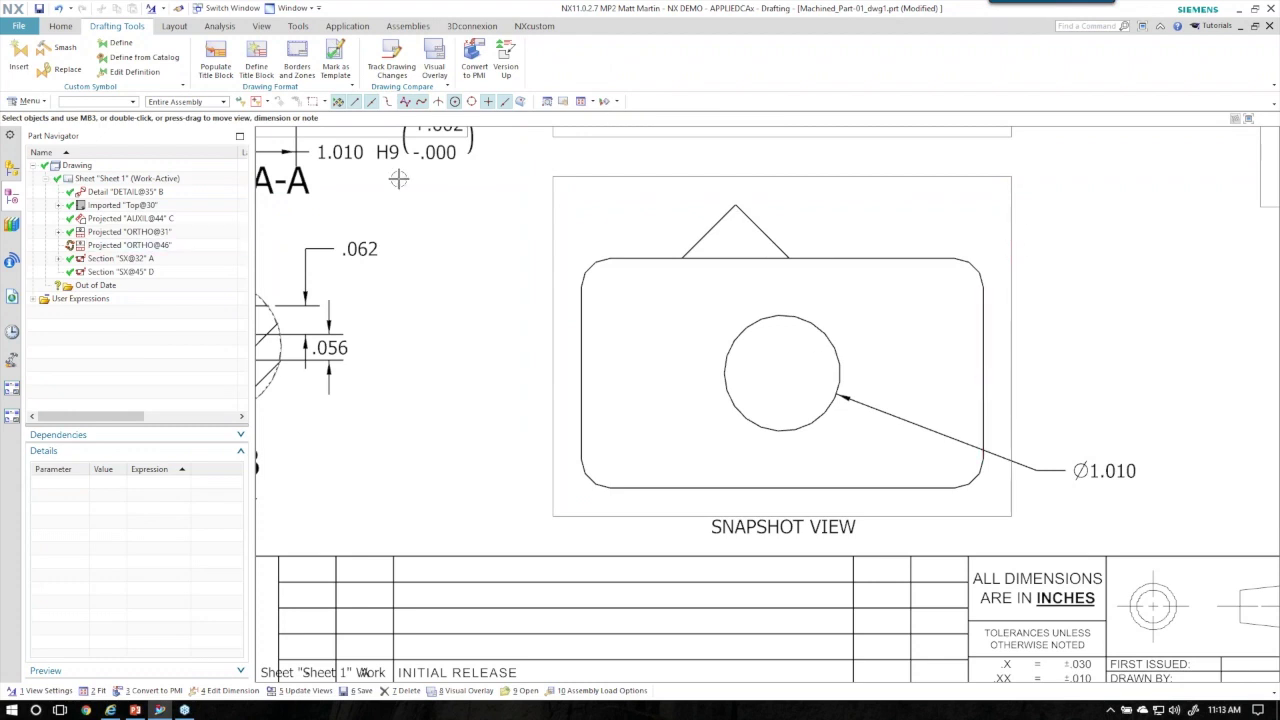
Preview the drawing's PMI conversion and check whether the snapshot view and its diameter dimension are included, then cancel
click(474, 58)
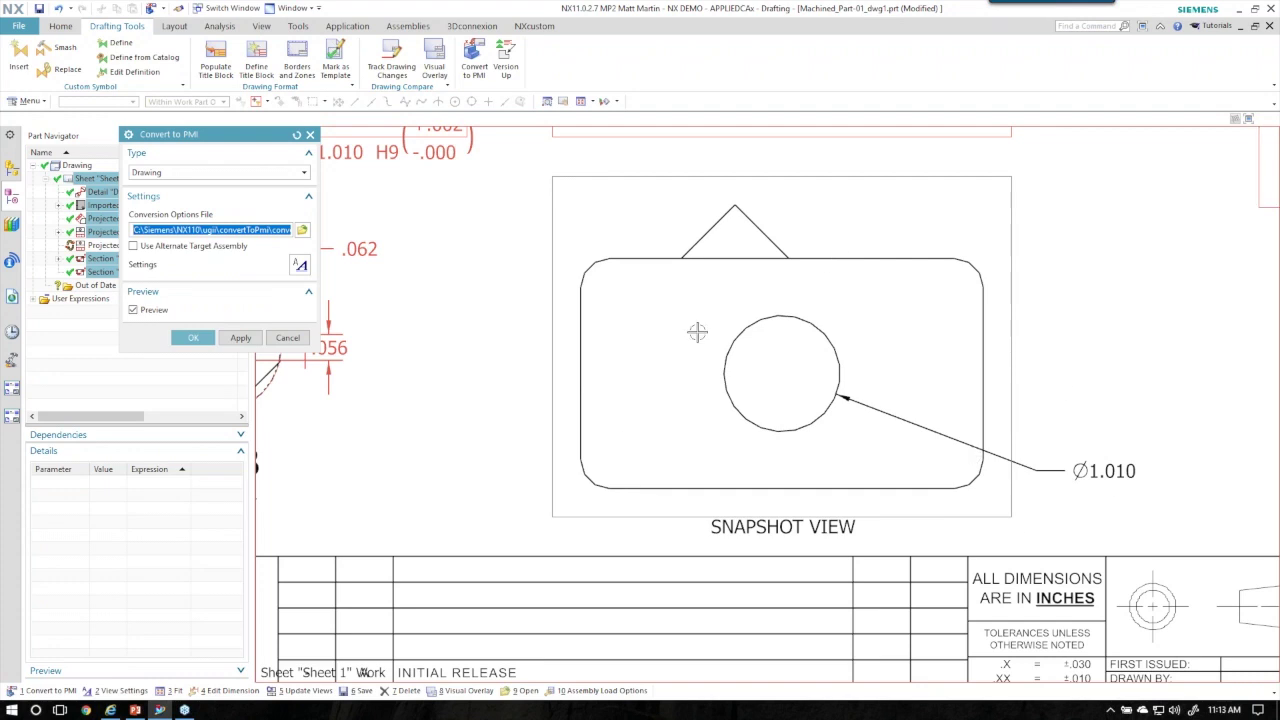
scroll(697, 331, down, 1)
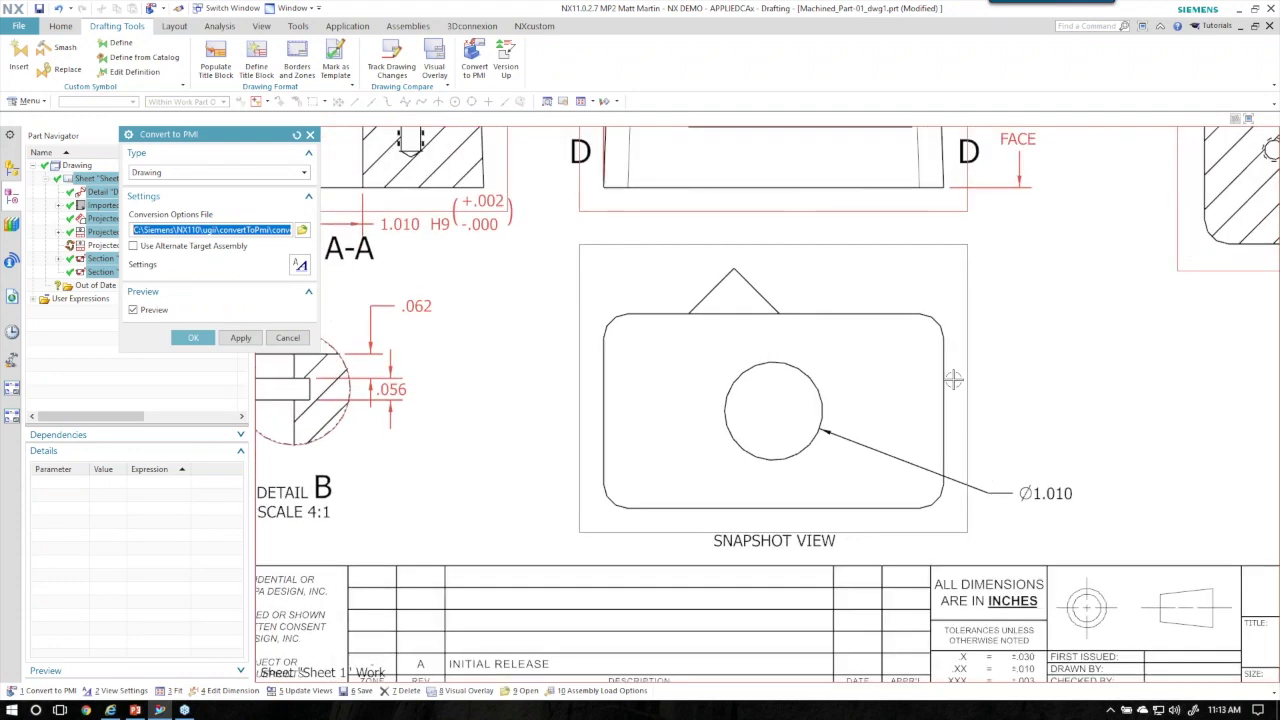
click(288, 338)
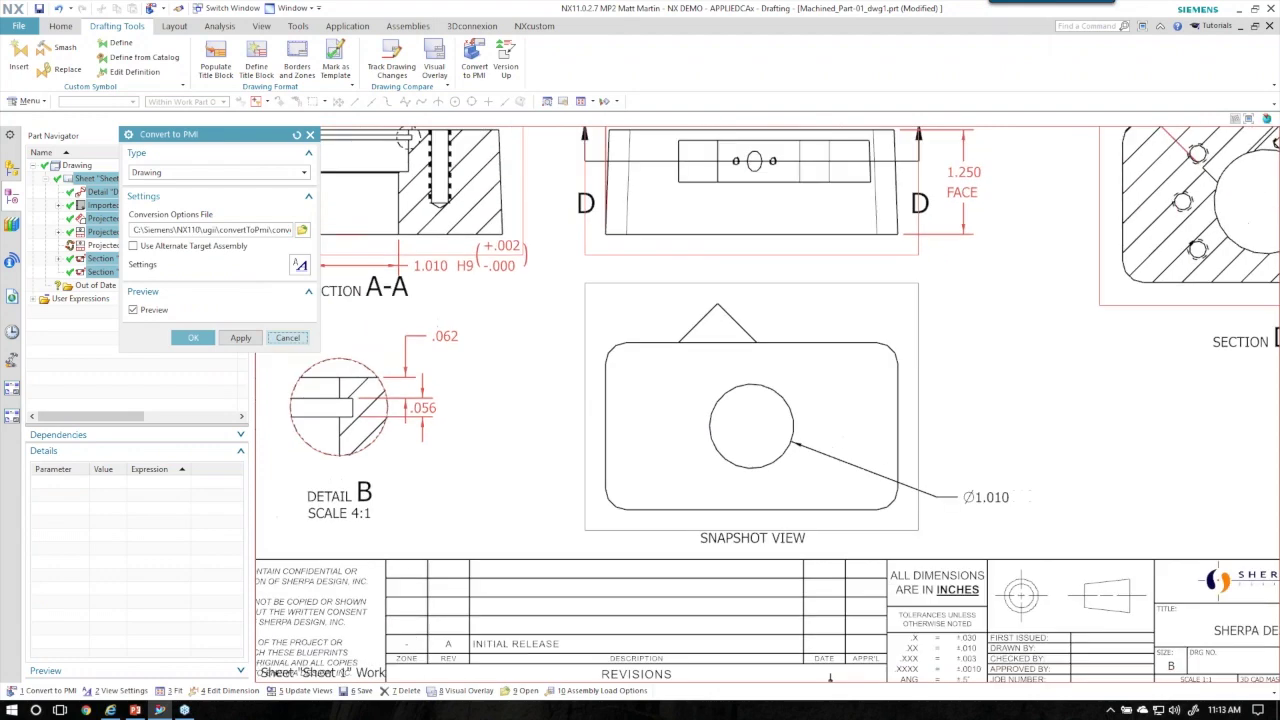
scroll(801, 420, down, 1)
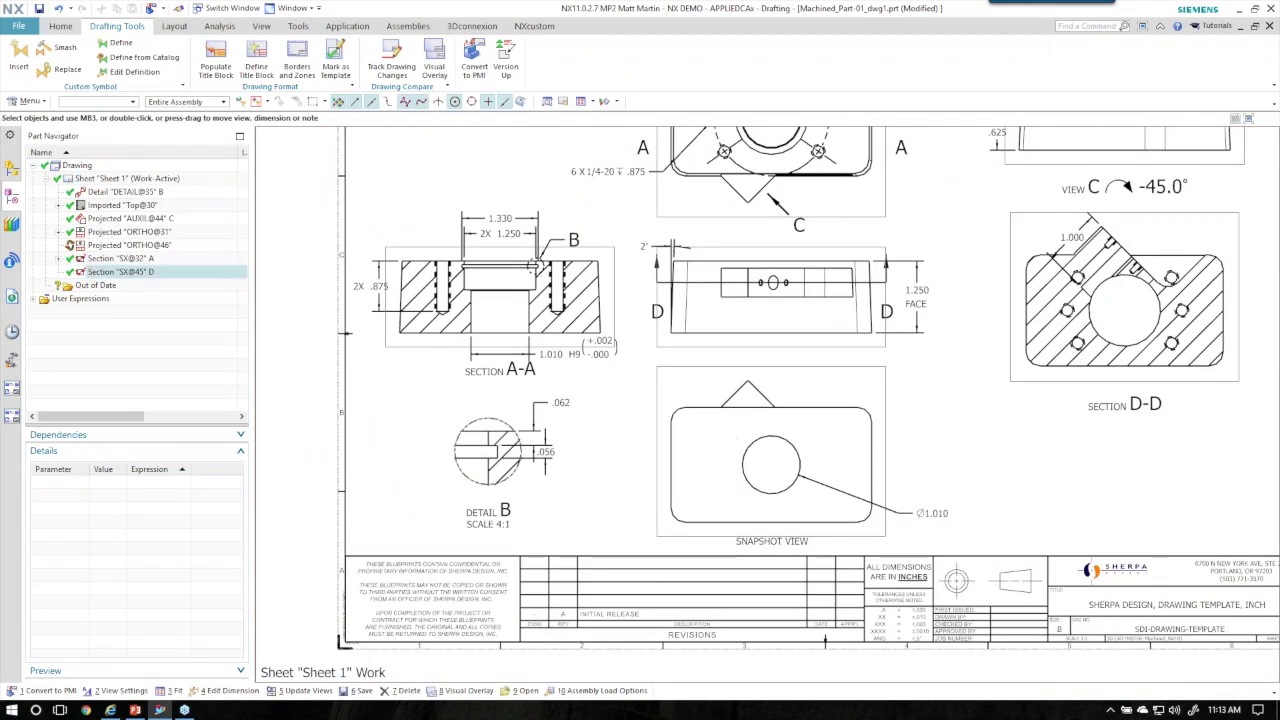
scroll(910, 442, down, 2)
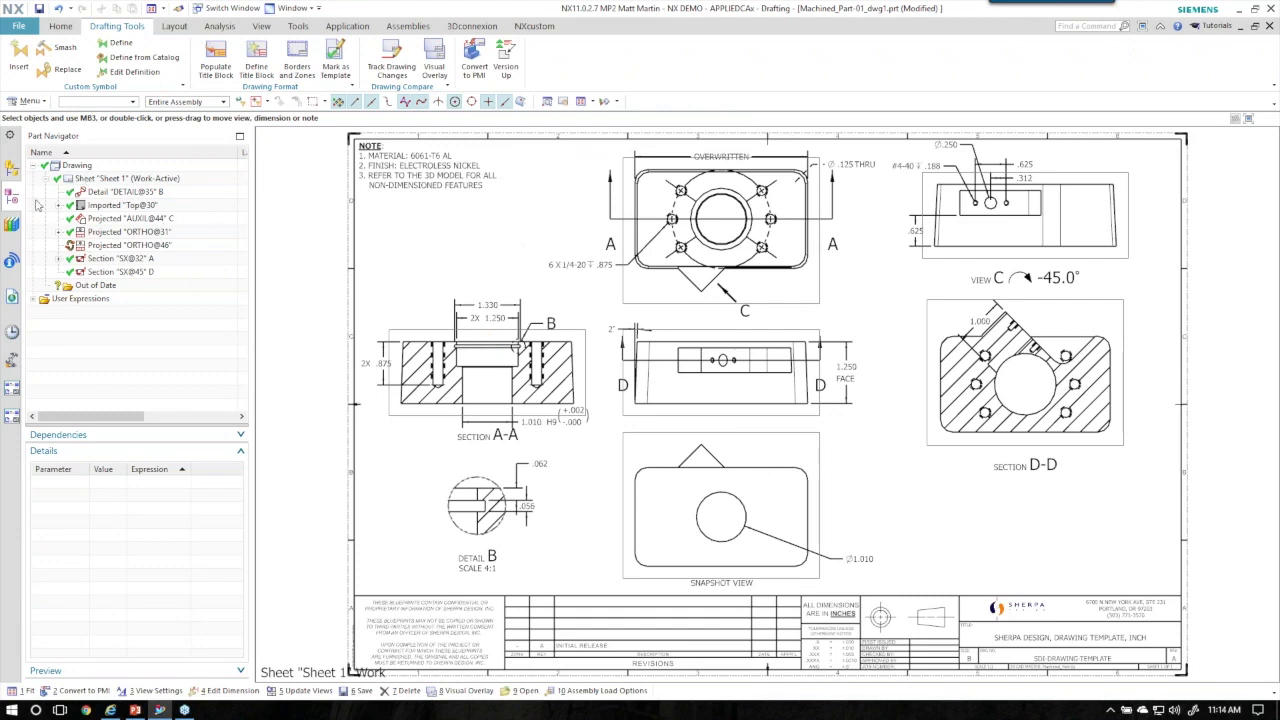
Display the Machined_Part-01 model on its own, examine its existing model views, and restore the Trimetric orientation
click(12, 225)
click(105, 191)
right_click(105, 191)
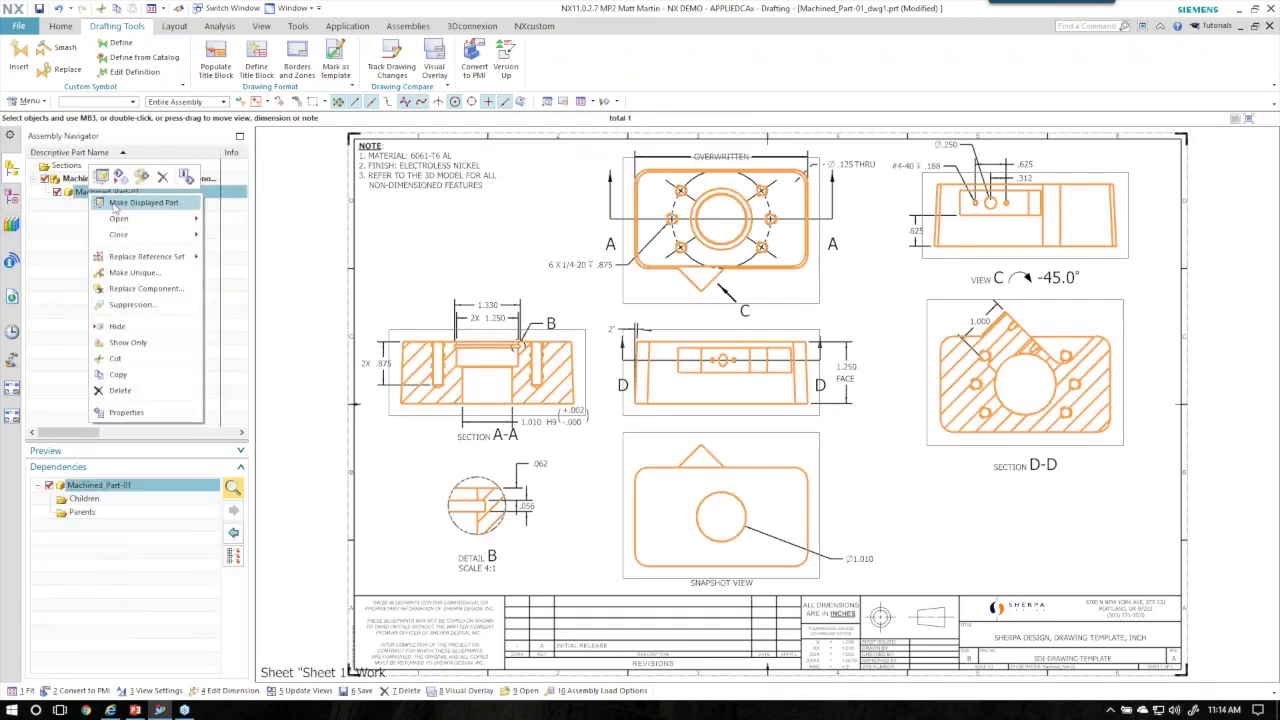
click(143, 203)
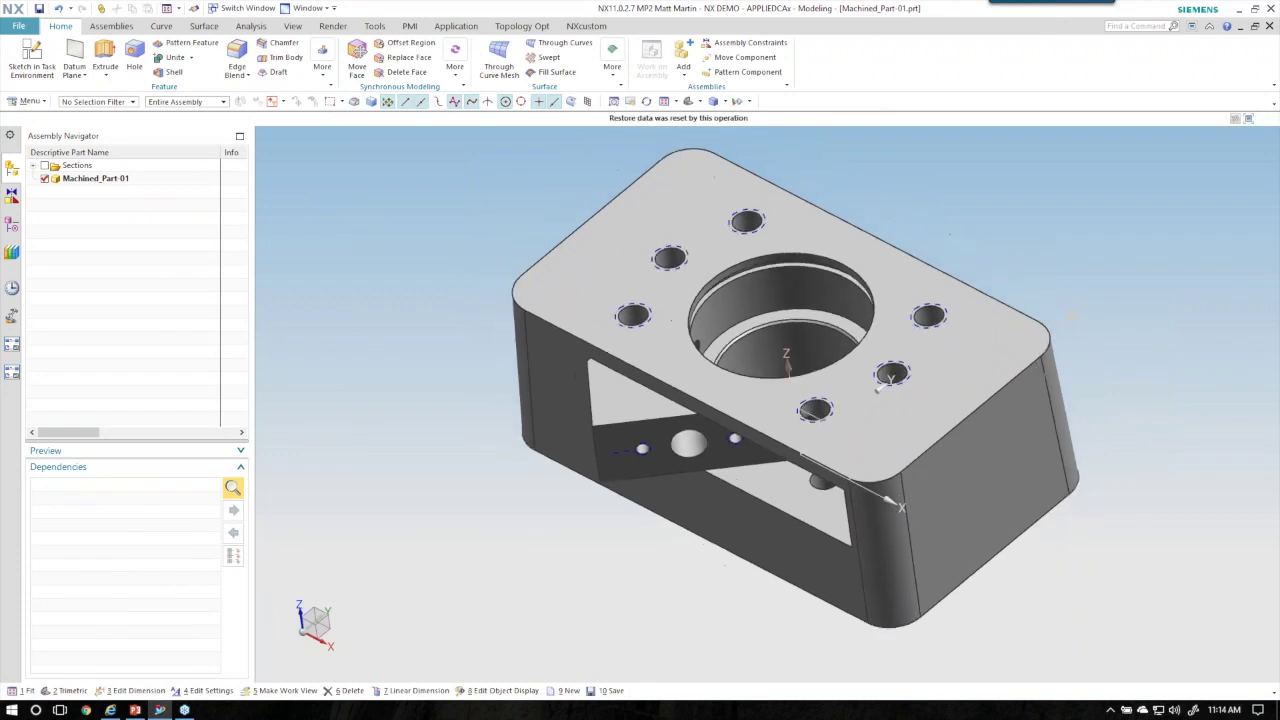
click(11, 223)
click(34, 166)
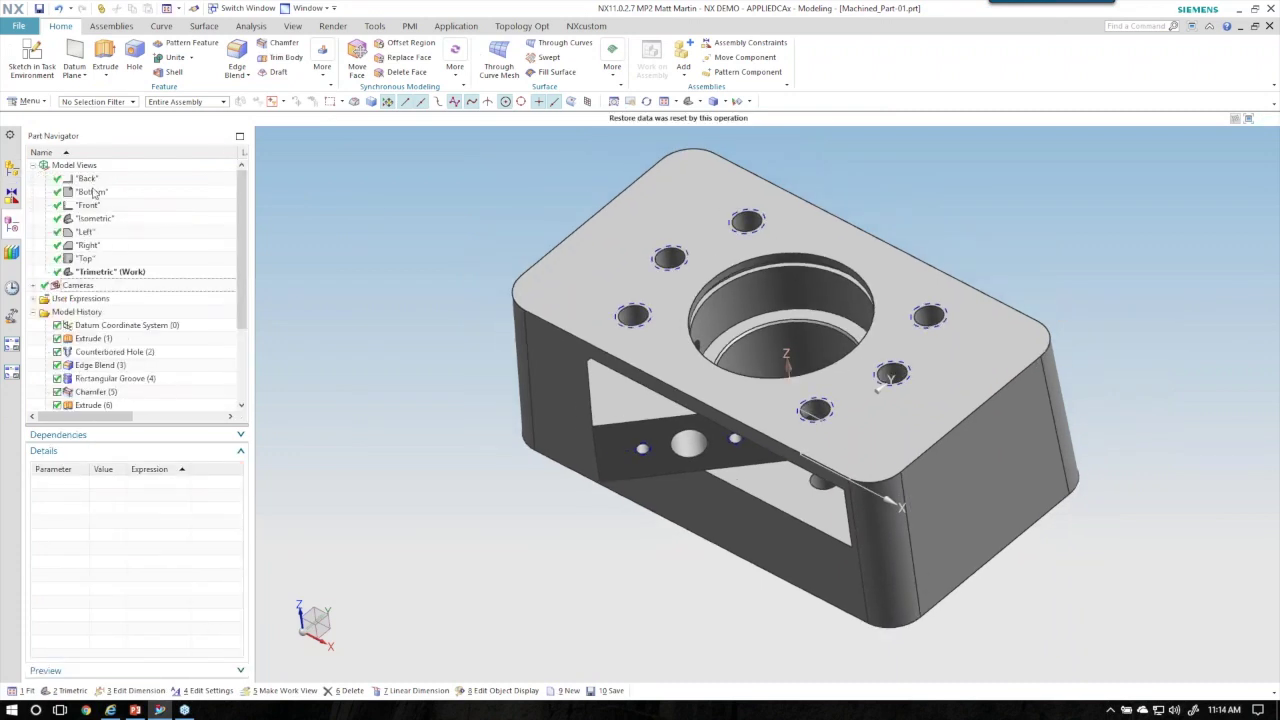
click(90, 182)
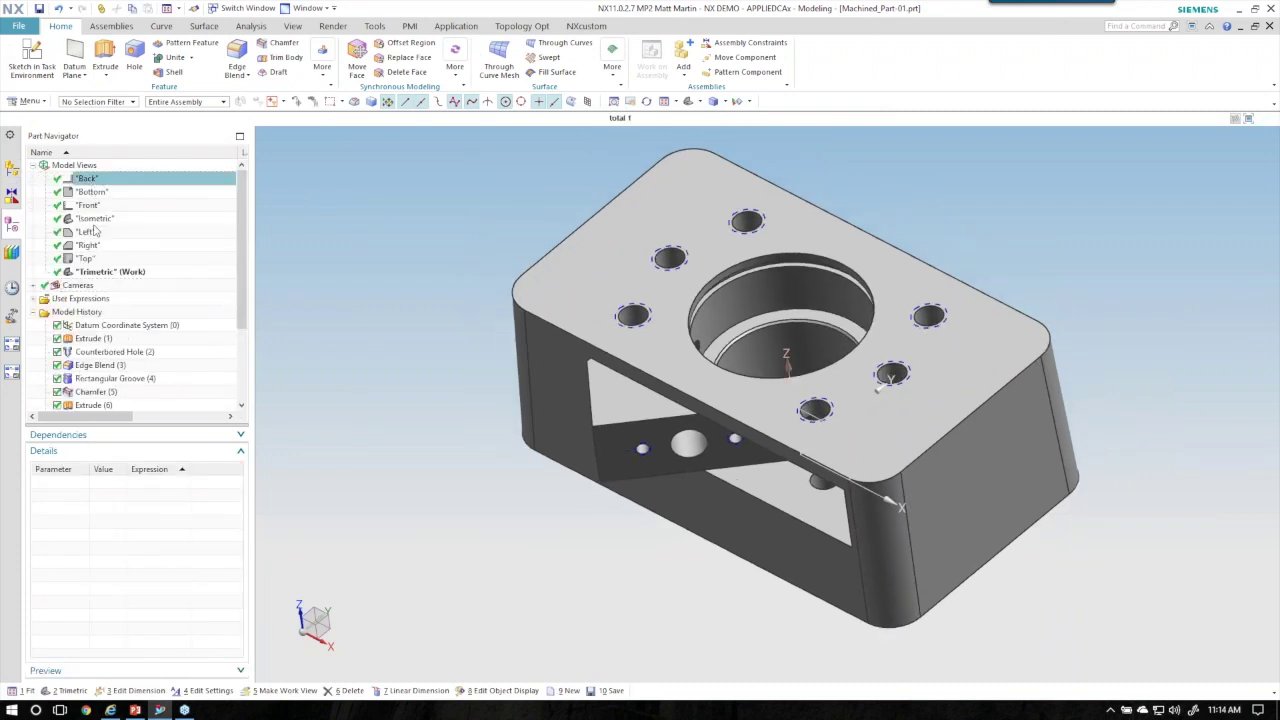
double_click(120, 276)
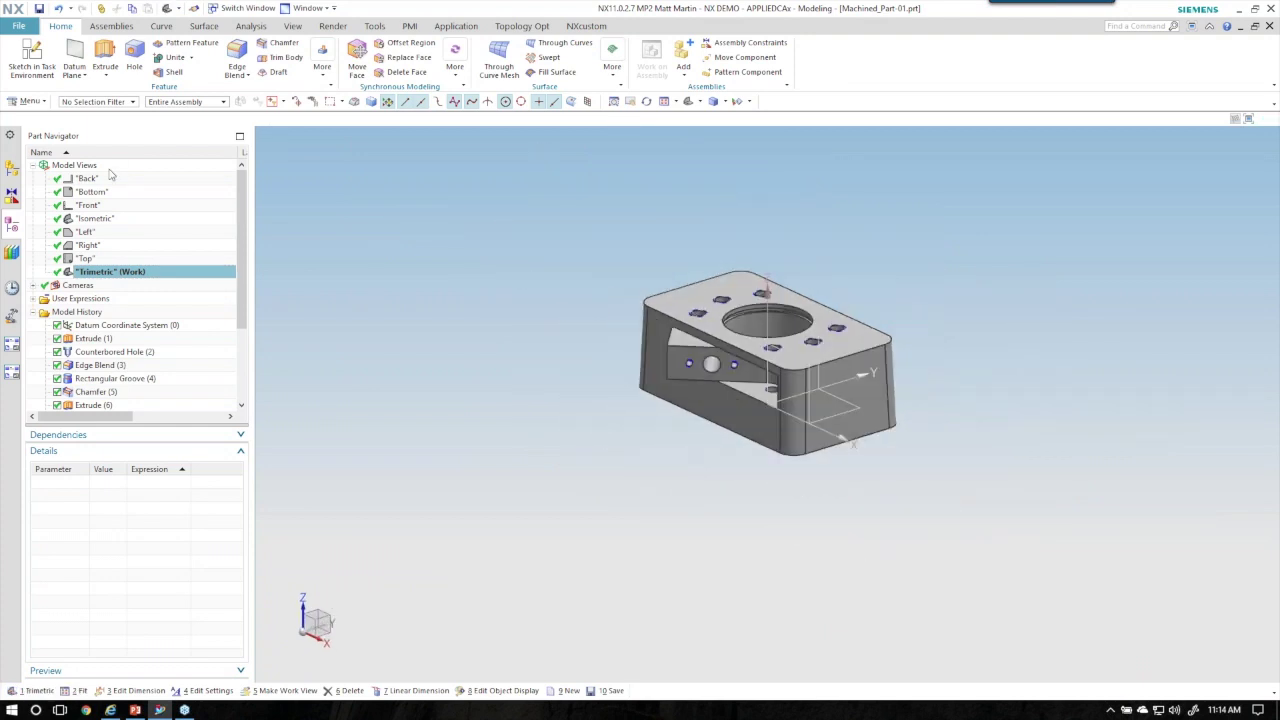
Return to the parent drawing Machined_Part-01_dwg1 and convert the whole drawing to PMI with the default conversion options file
click(14, 170)
right_click(79, 183)
mouse_move(137, 193)
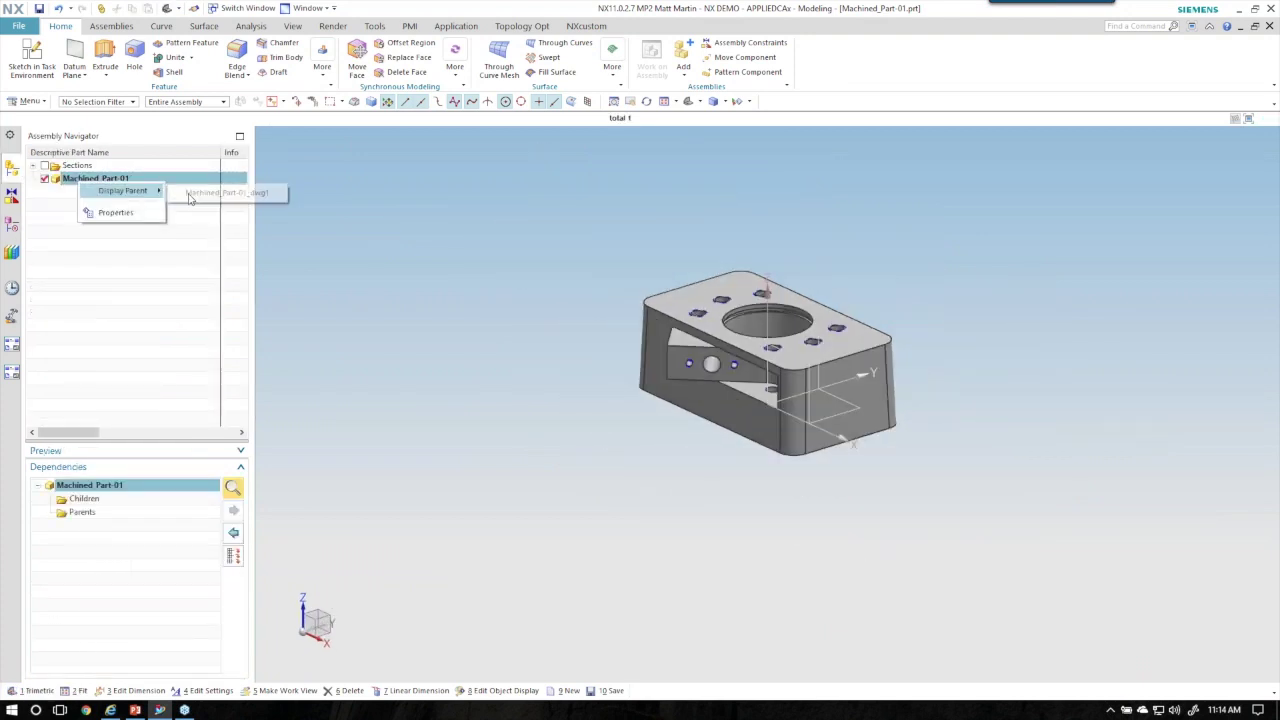
click(196, 194)
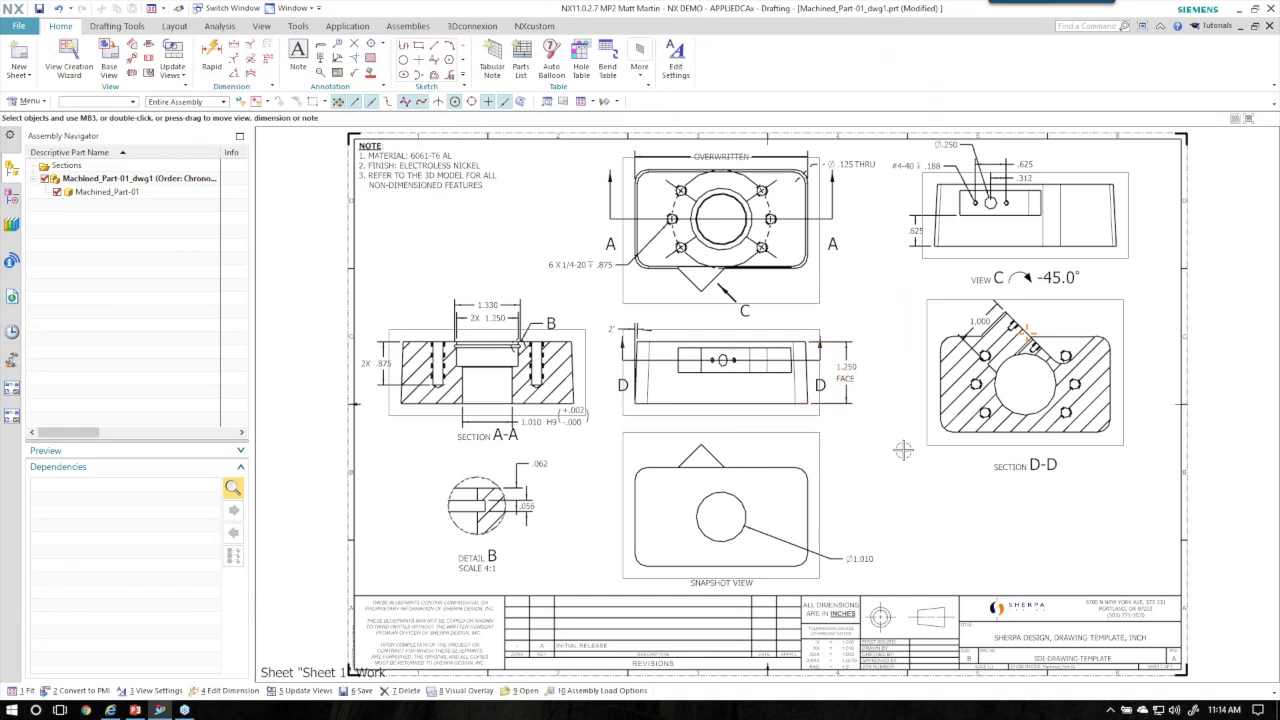
click(516, 267)
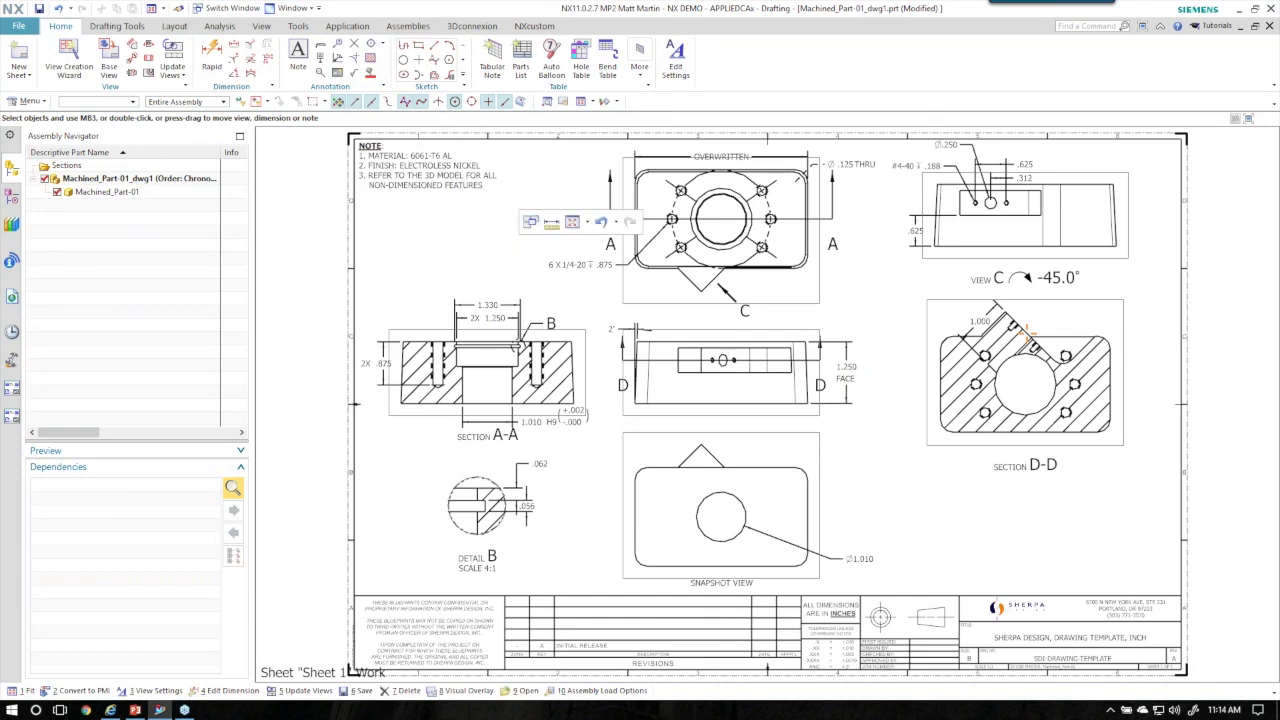
click(117, 26)
click(466, 65)
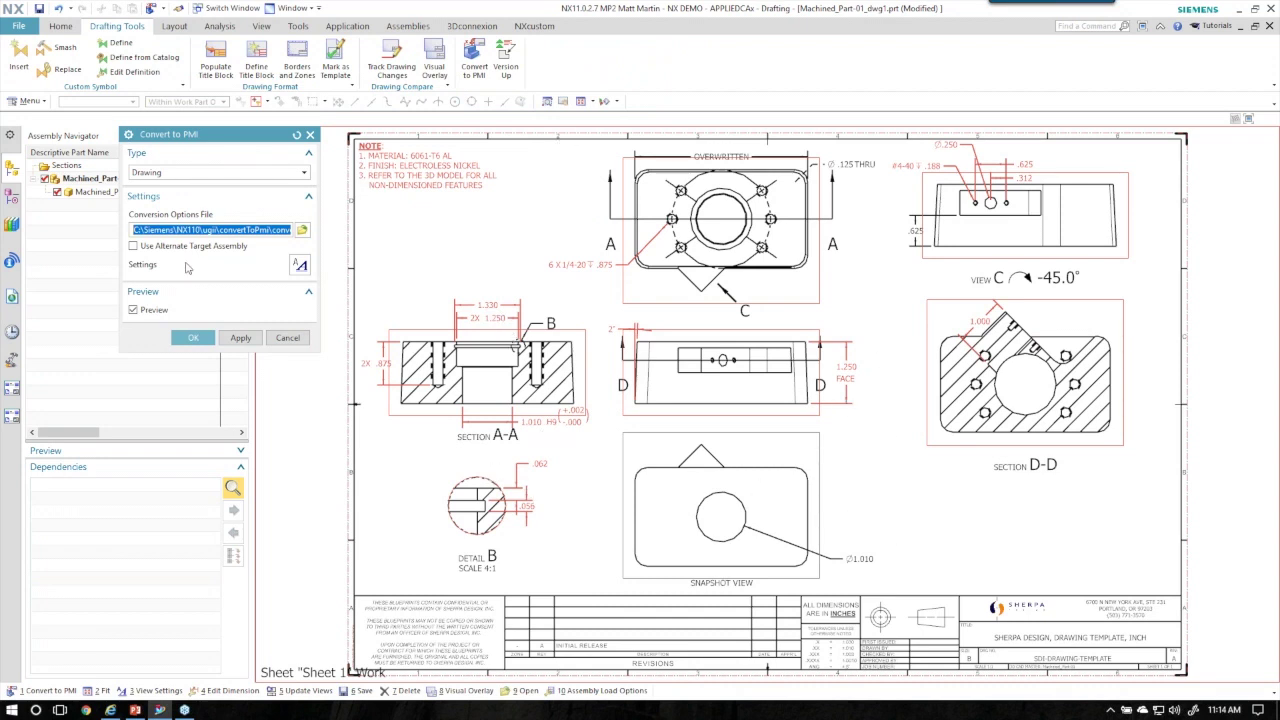
click(193, 337)
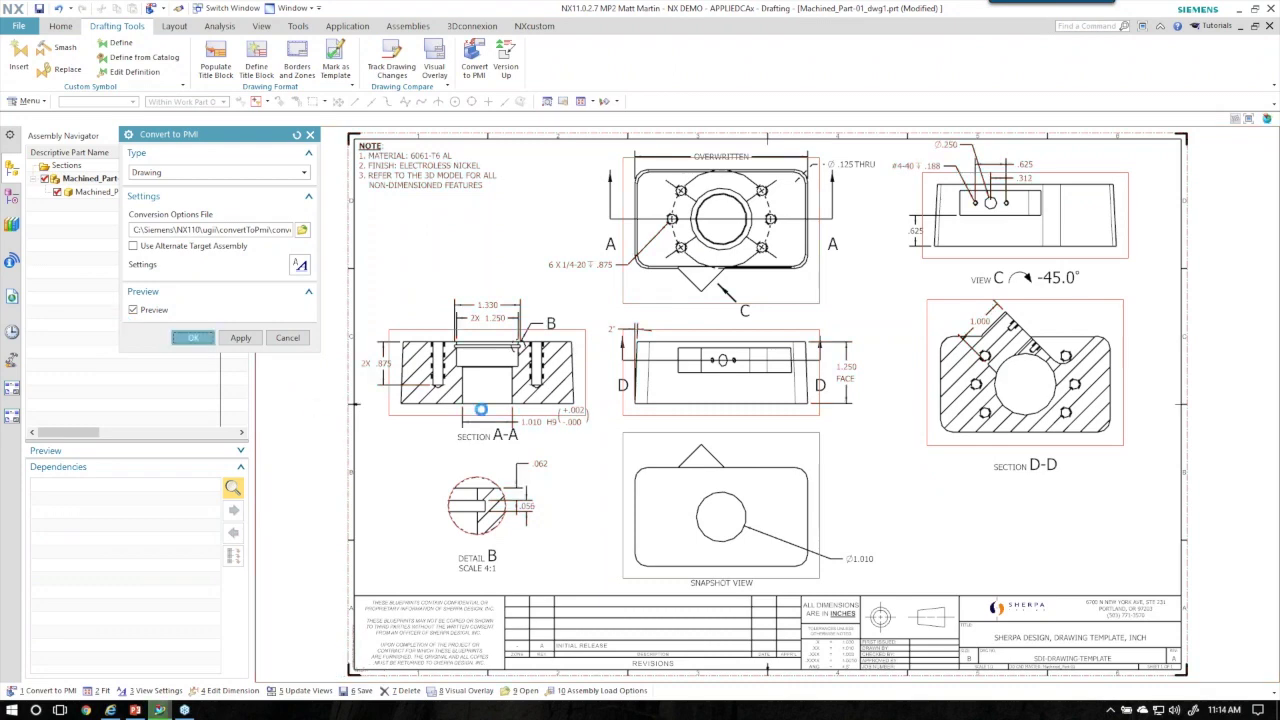
Display the Machined_Part-01 model and examine its list of cameras and PMI objects from the conversion
right_click(106, 191)
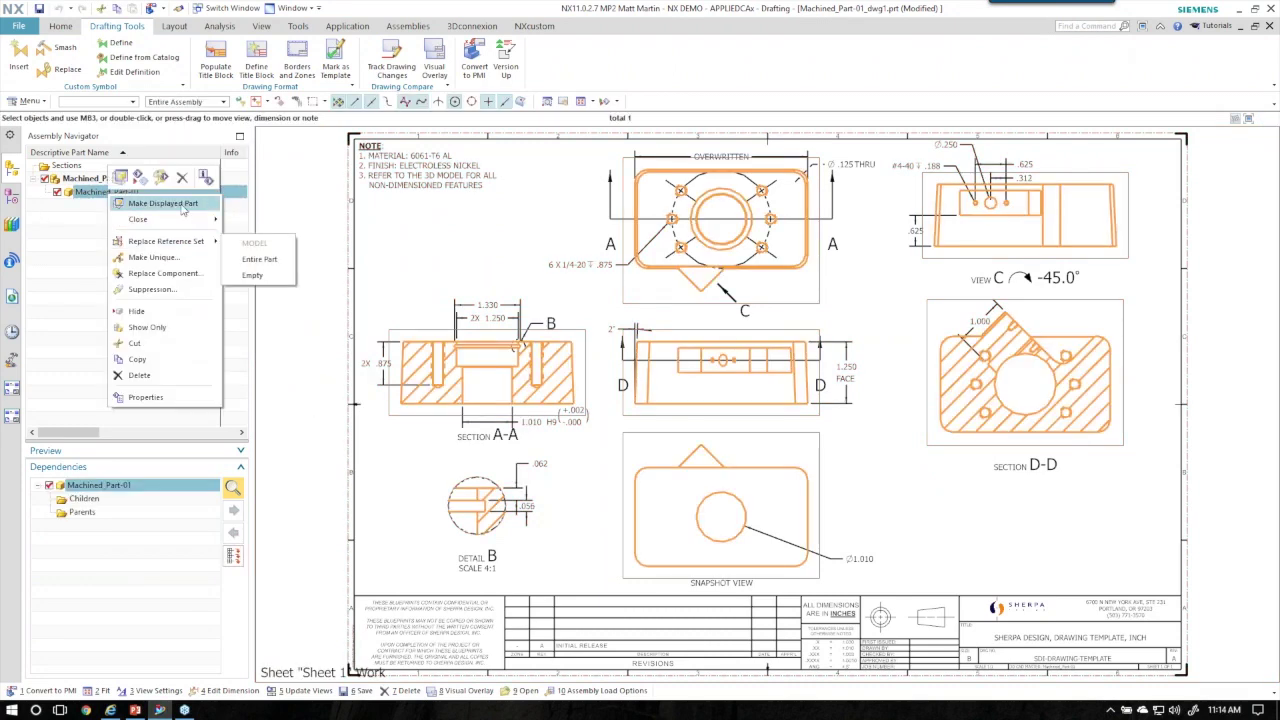
click(165, 203)
click(11, 224)
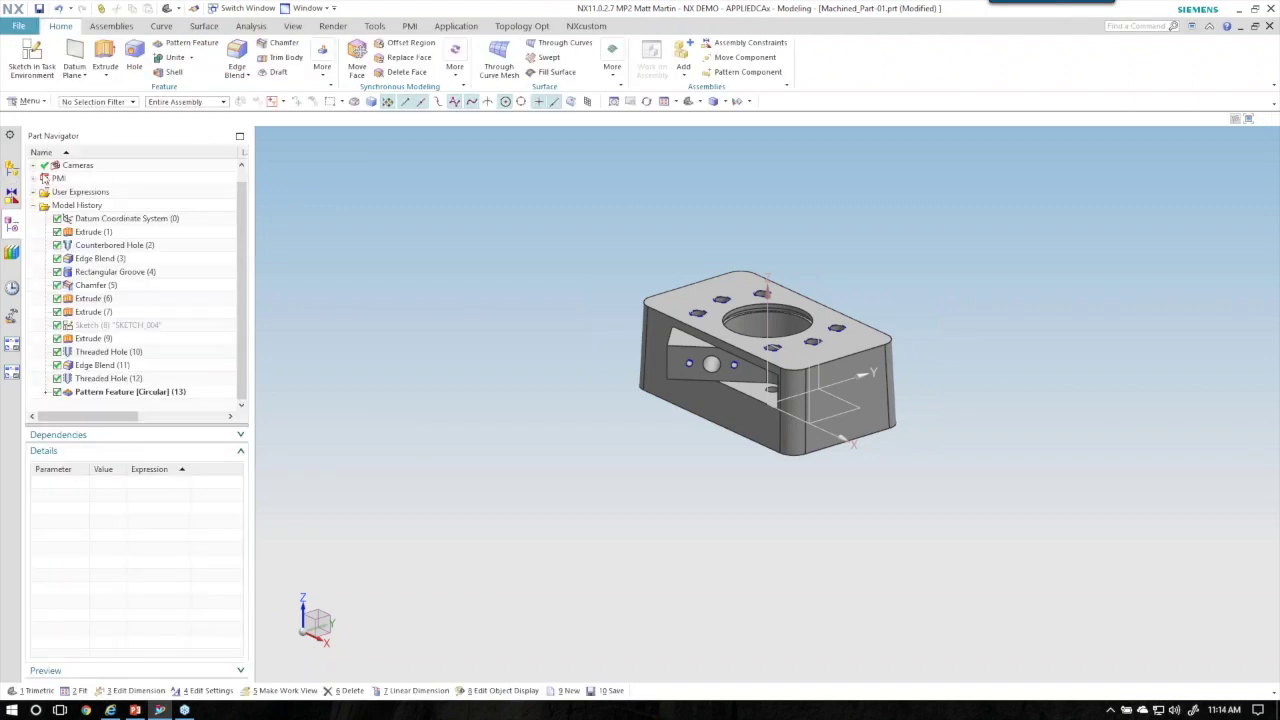
click(35, 165)
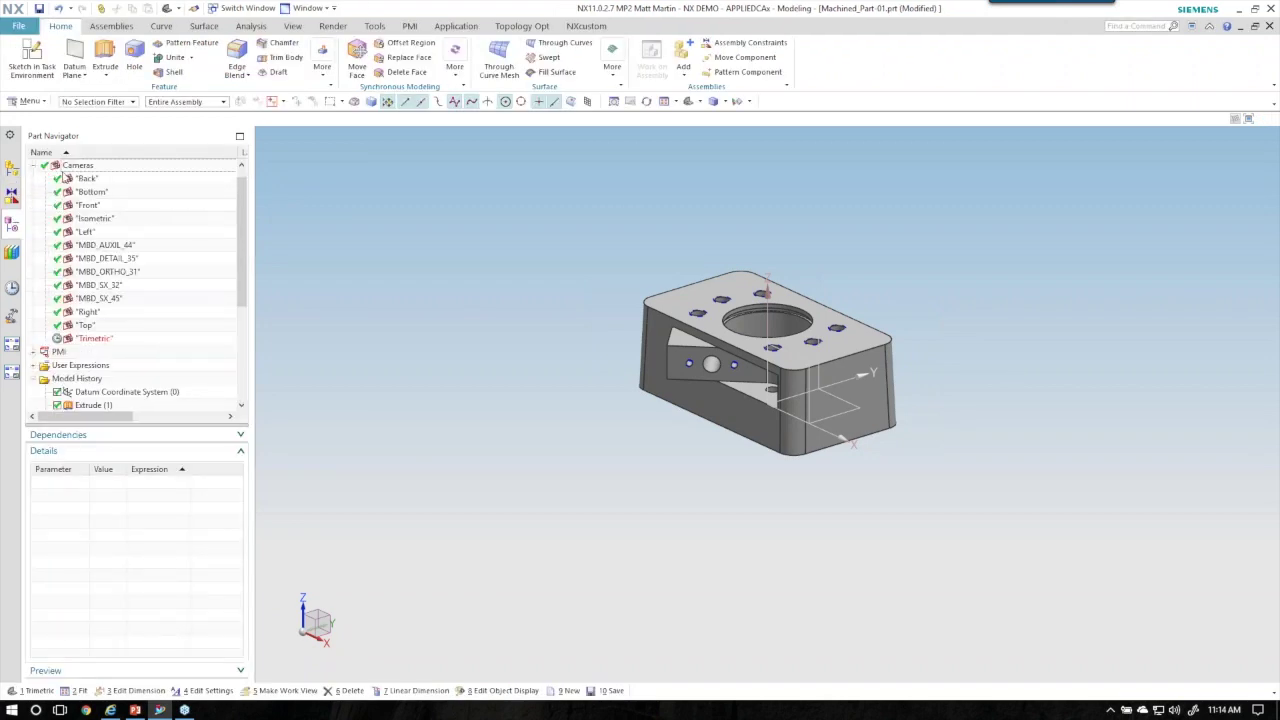
click(101, 248)
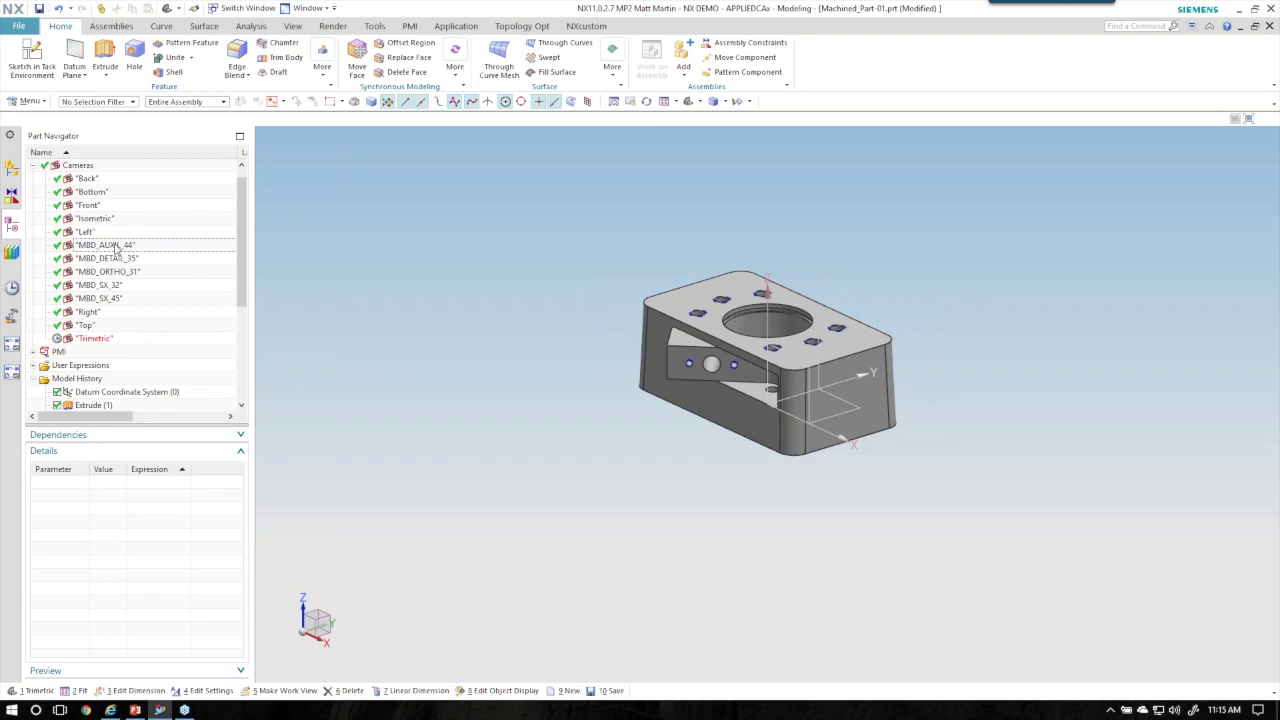
click(50, 354)
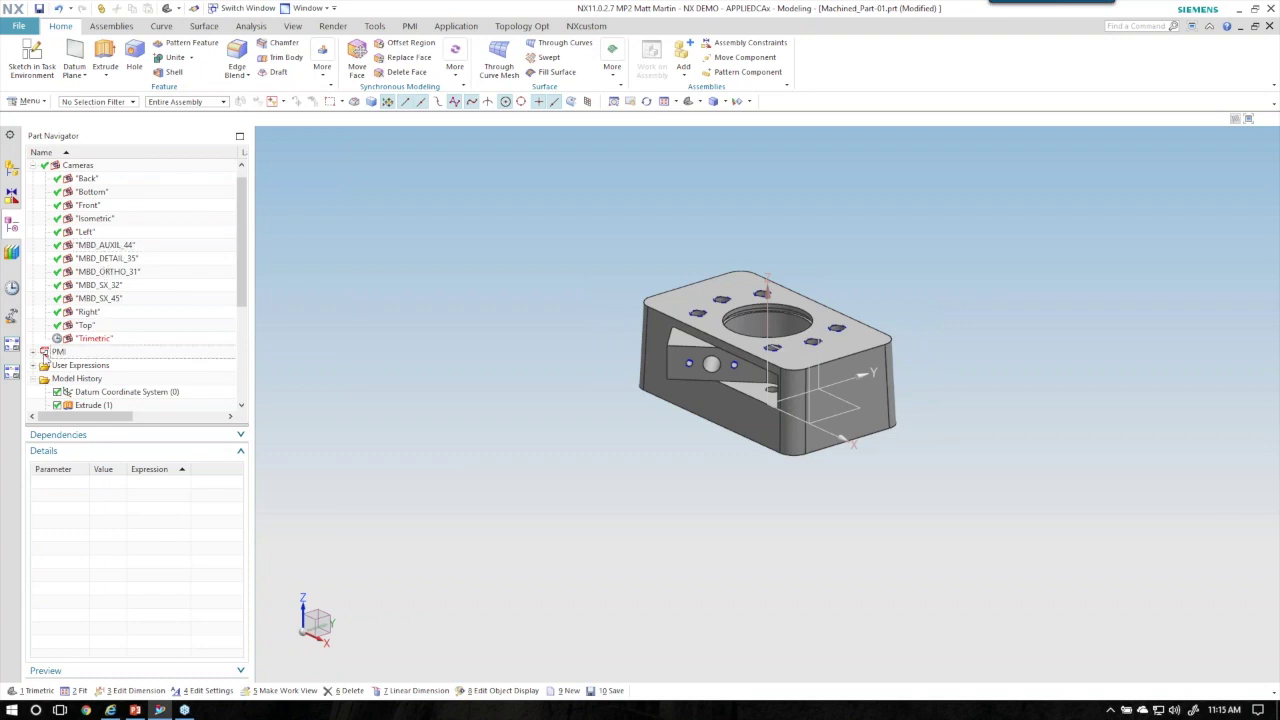
click(35, 352)
scroll(113, 241, down, 3)
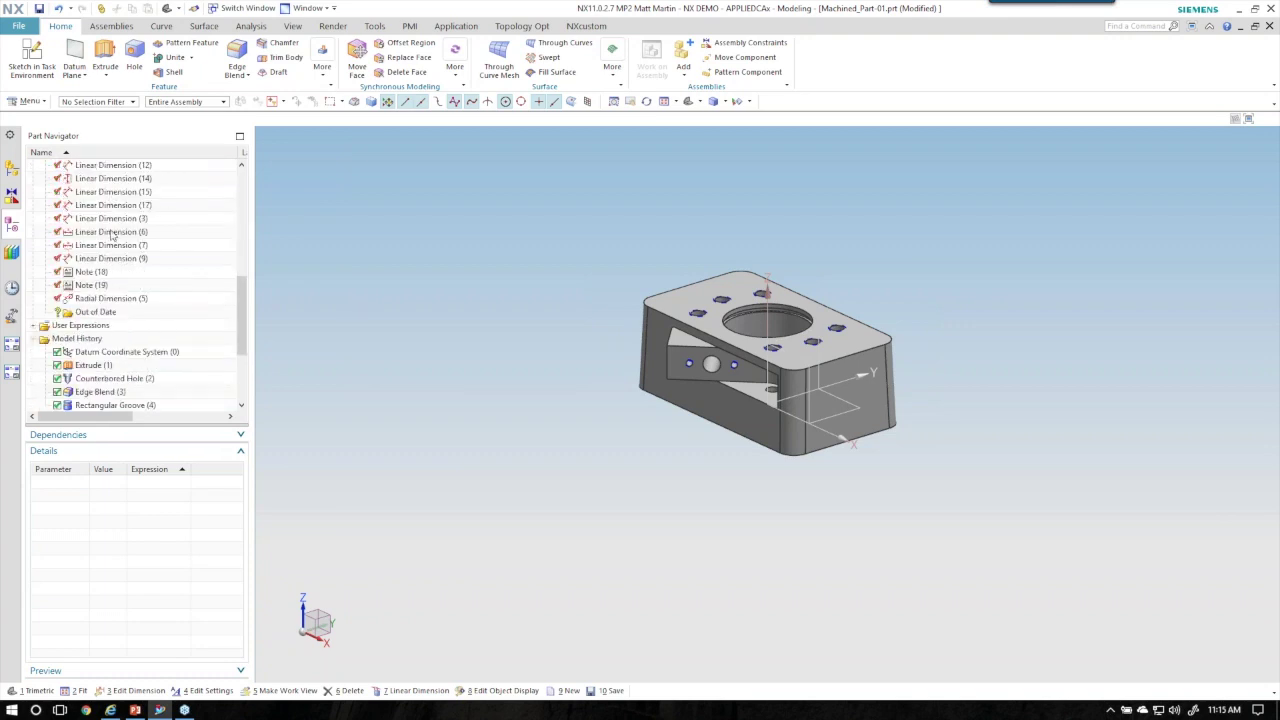
Apply the MBD_AUXIL_44, MBD_DETAIL_35 and MBD_ORTHO_31 cameras in turn, showing all hidden objects, to look for their PMI
scroll(92, 295, up, 4)
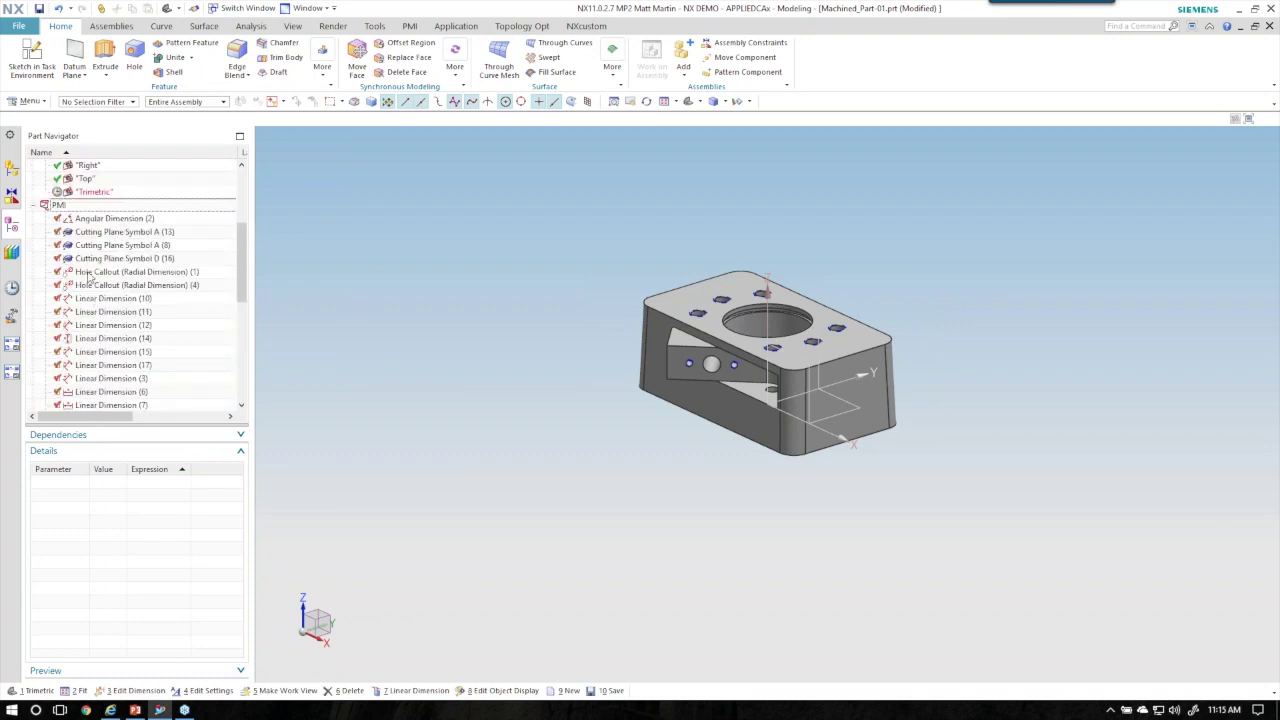
click(35, 205)
scroll(100, 270, up, 4)
double_click(191, 262)
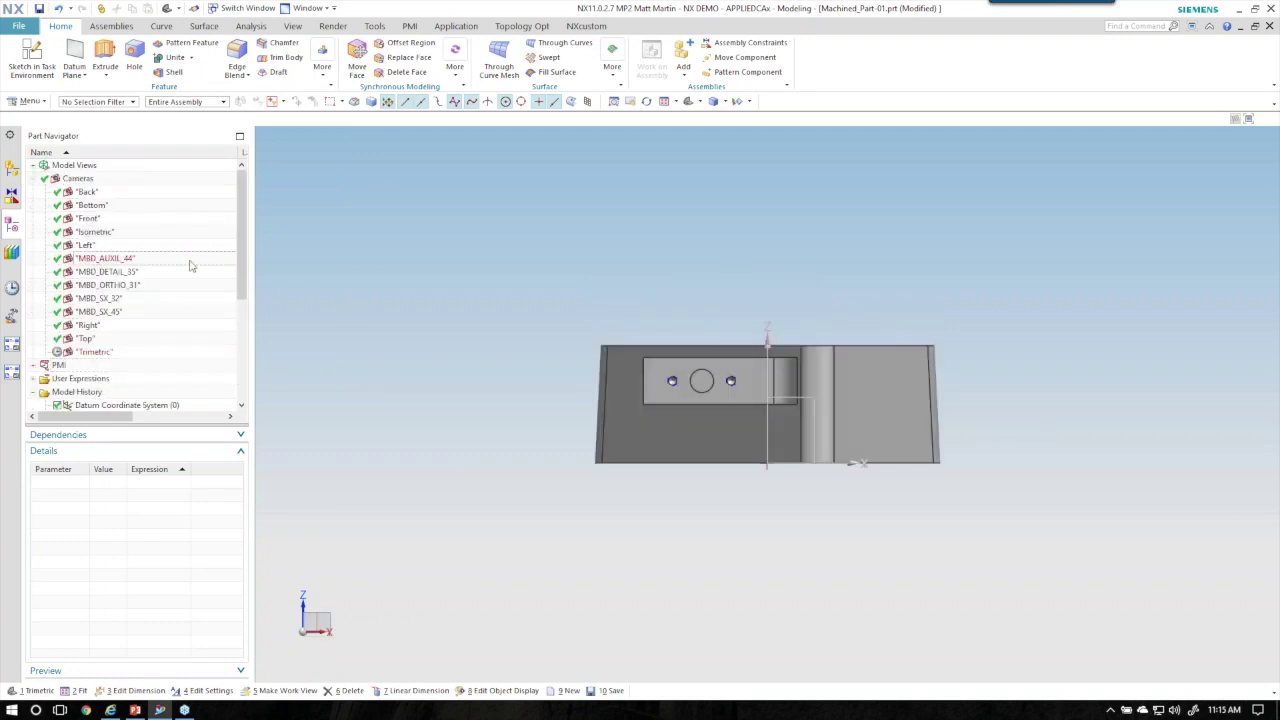
double_click(156, 273)
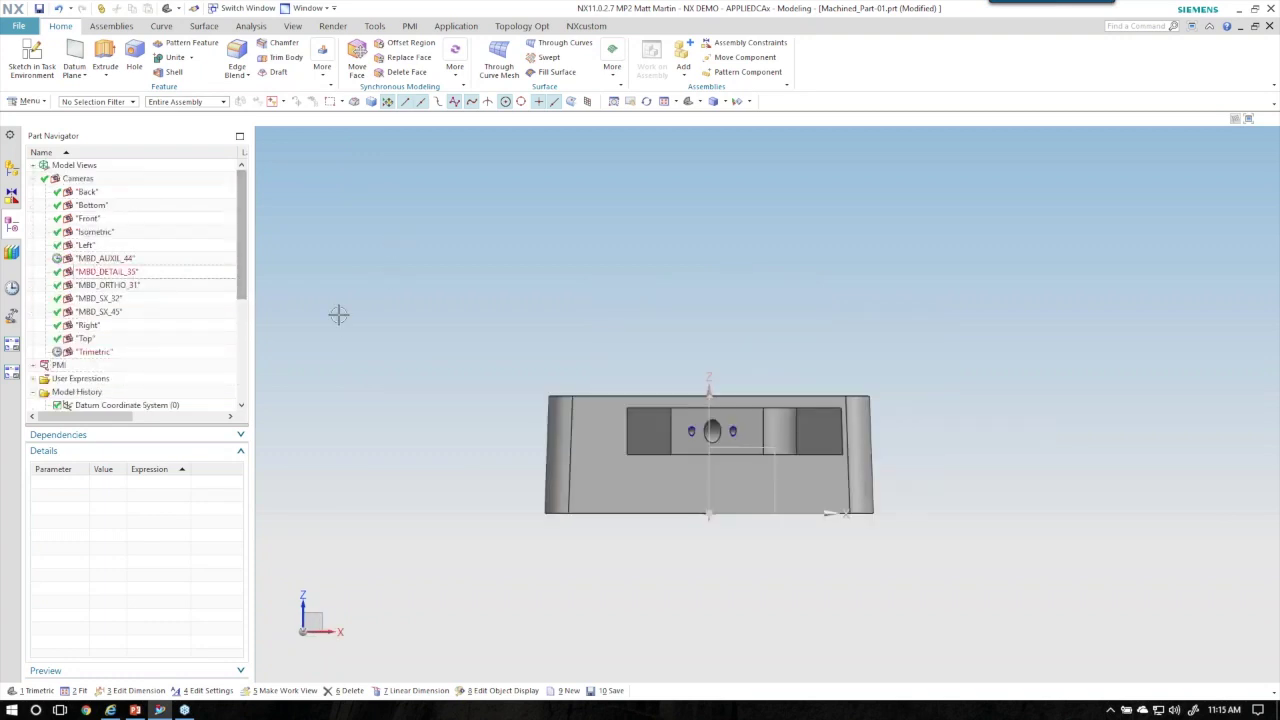
key(ctrl+shift+u)
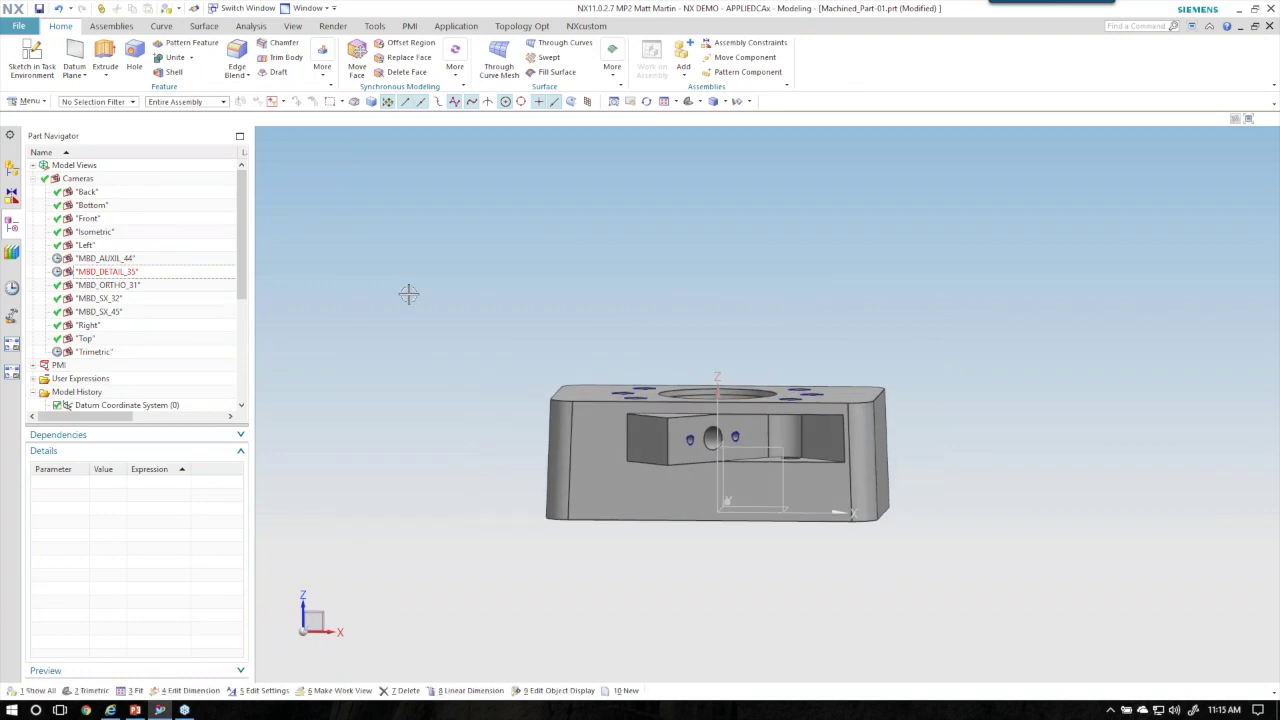
double_click(88, 285)
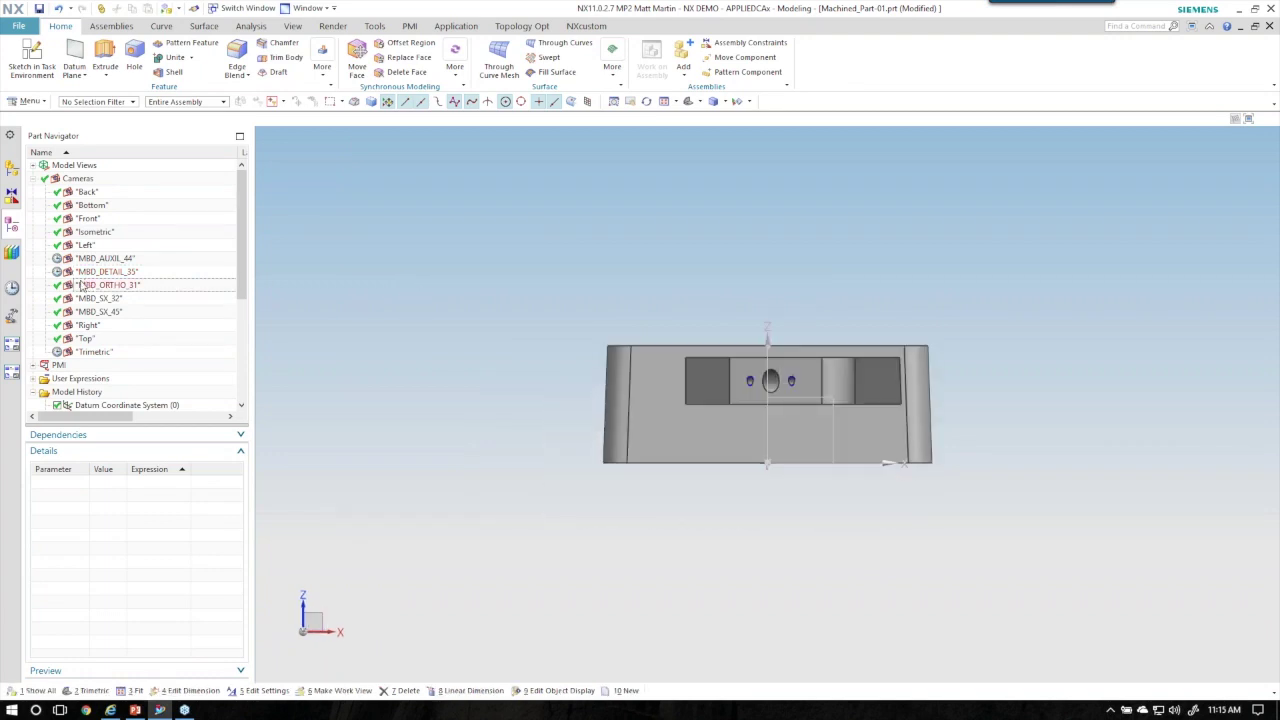
Apply the MBD_SX_45 camera, fit the model, and examine it from several angles for visible PMI
double_click(110, 312)
key(ctrl+f)
click(402, 262)
middle_drag(402, 262, 372, 182)
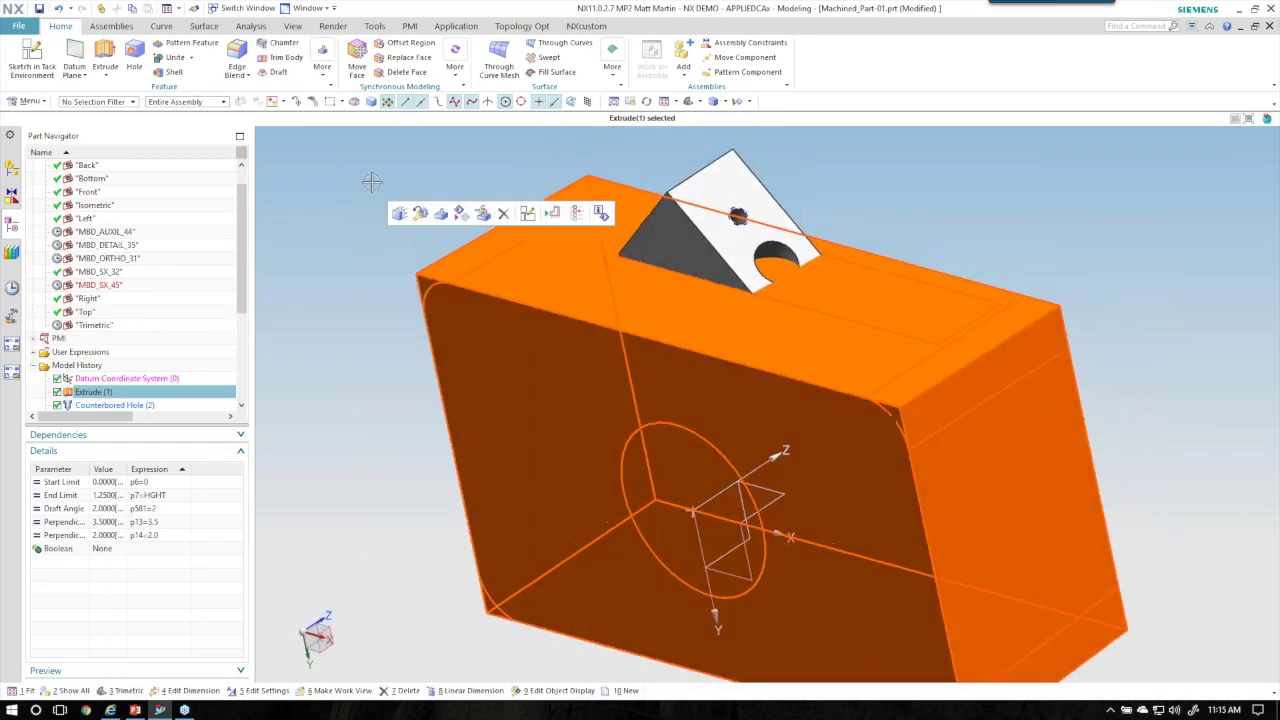
key(Escape)
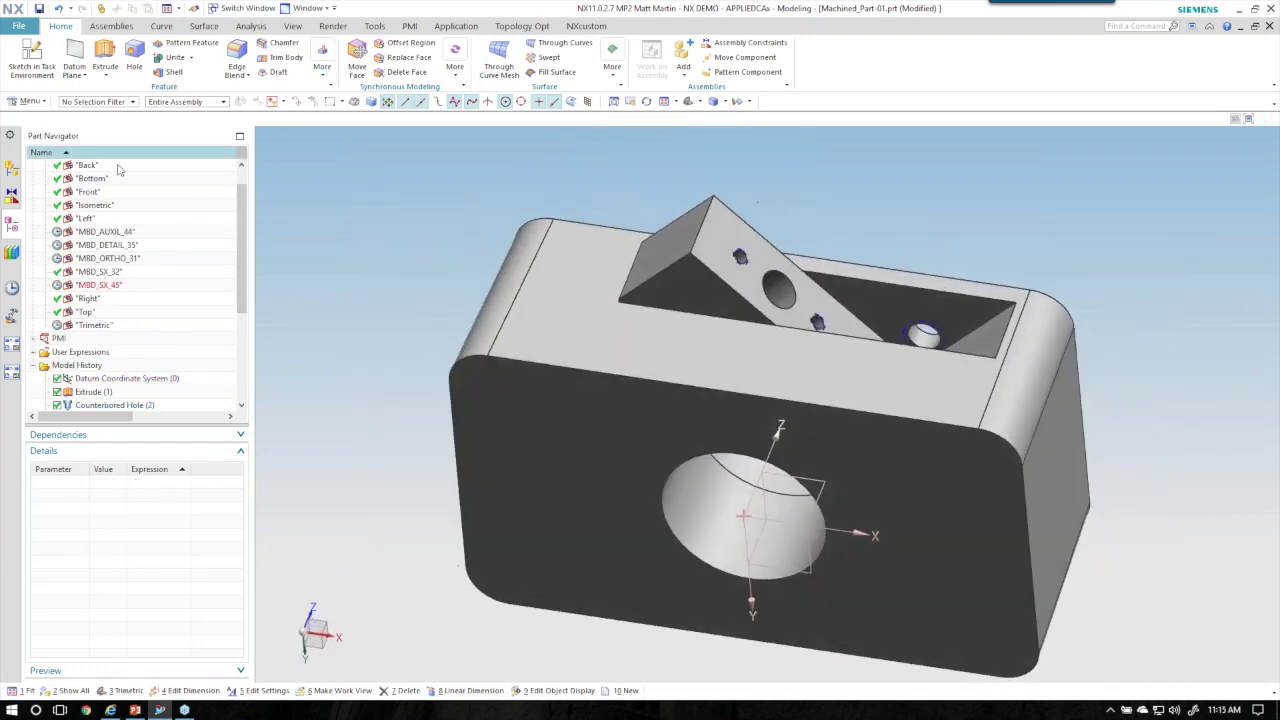
scroll(75, 205, up, 1)
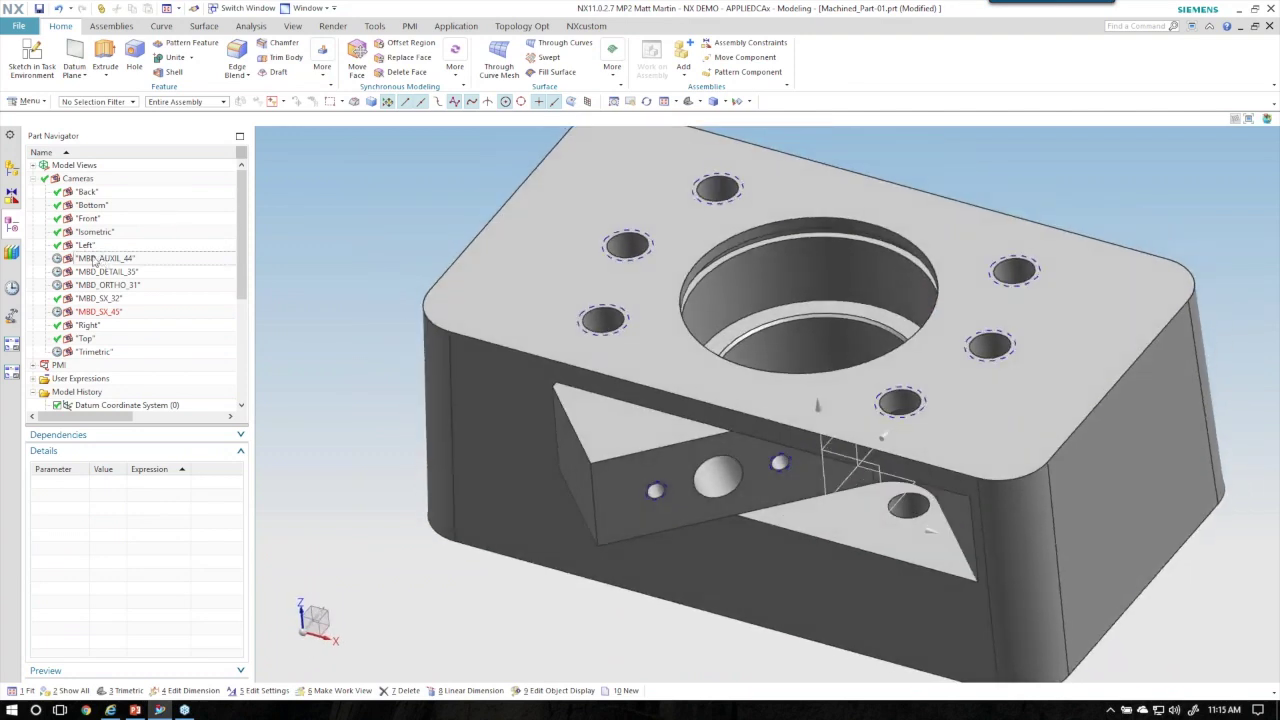
Reapply the MBD_AUXIL_44 camera and inspect Linear Dimension (10) in the list of PMI objects
double_click(93, 258)
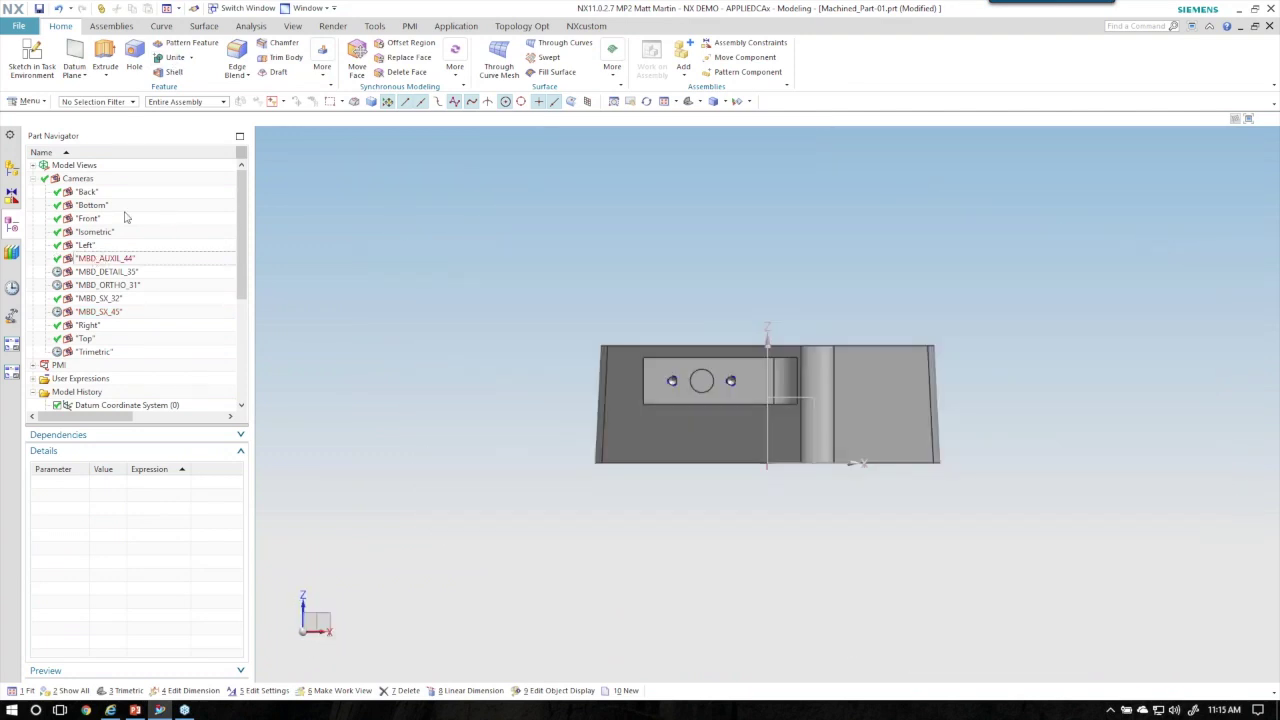
click(35, 365)
click(120, 258)
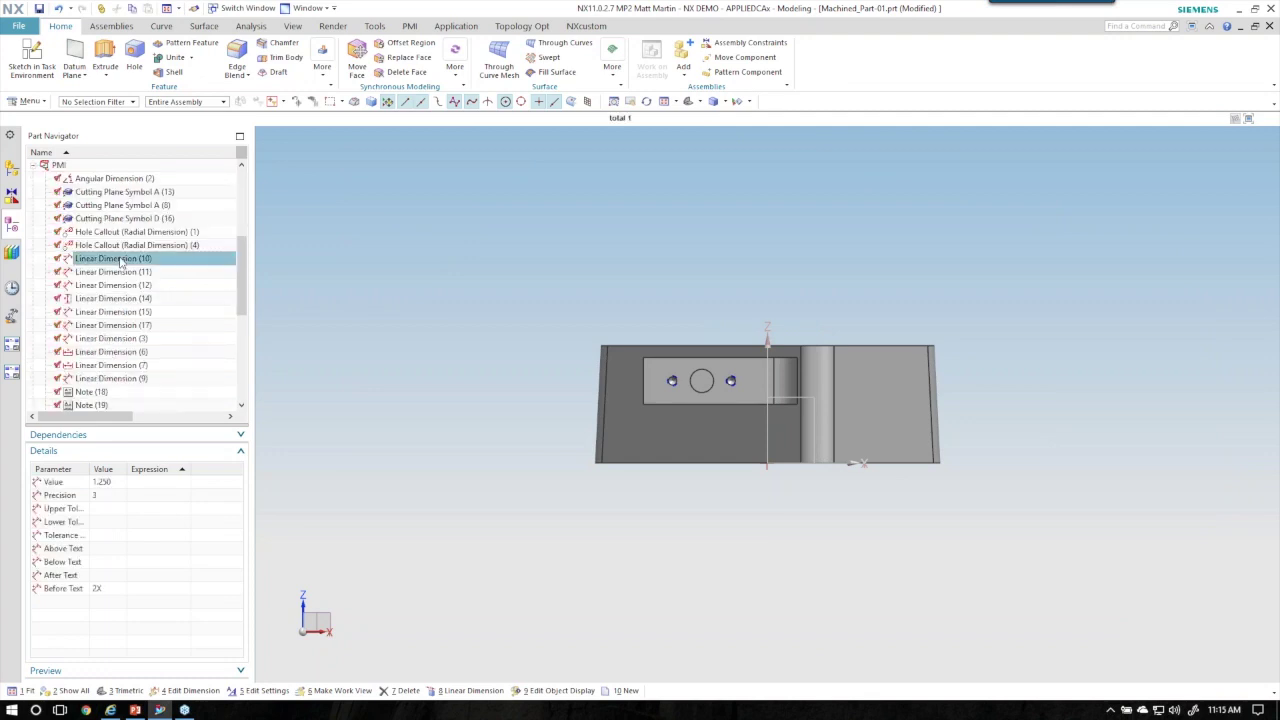
right_click(120, 258)
click(147, 267)
scroll(90, 270, up, 5)
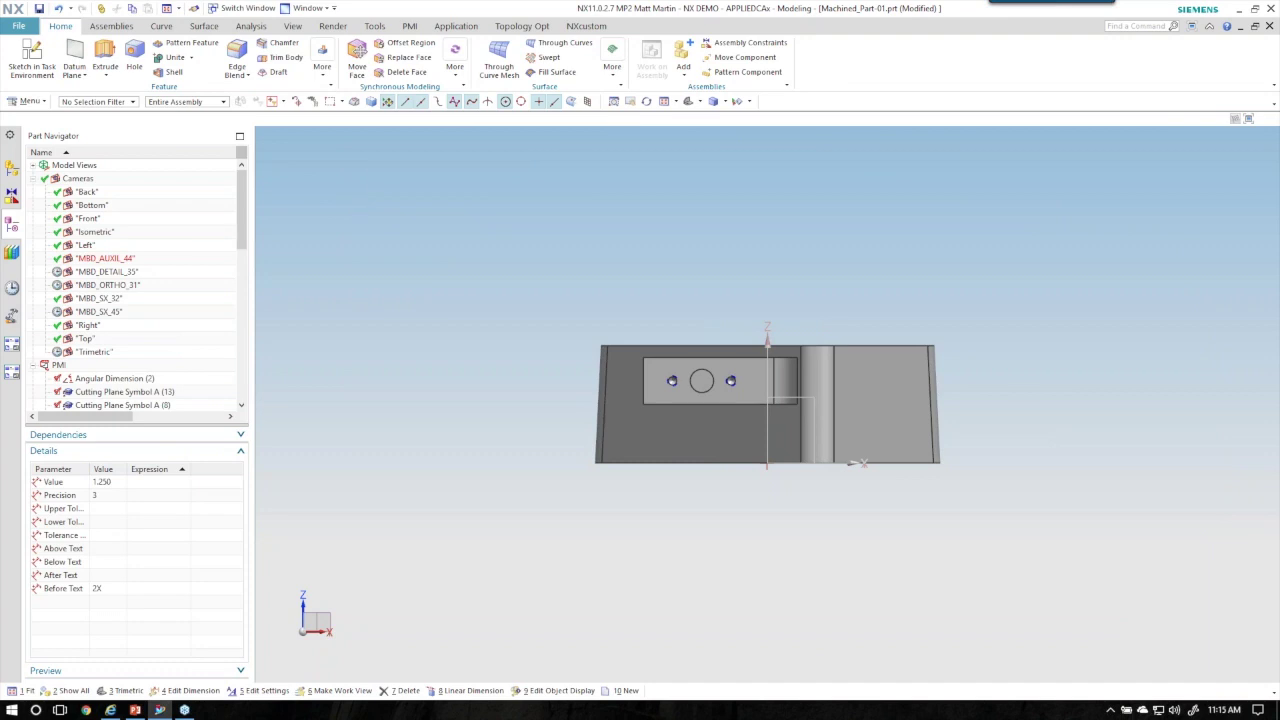
Return to the Machined_Part-01_dwg1 drawing, review its views, and make Machined_Part-01 the displayed part again
click(308, 8)
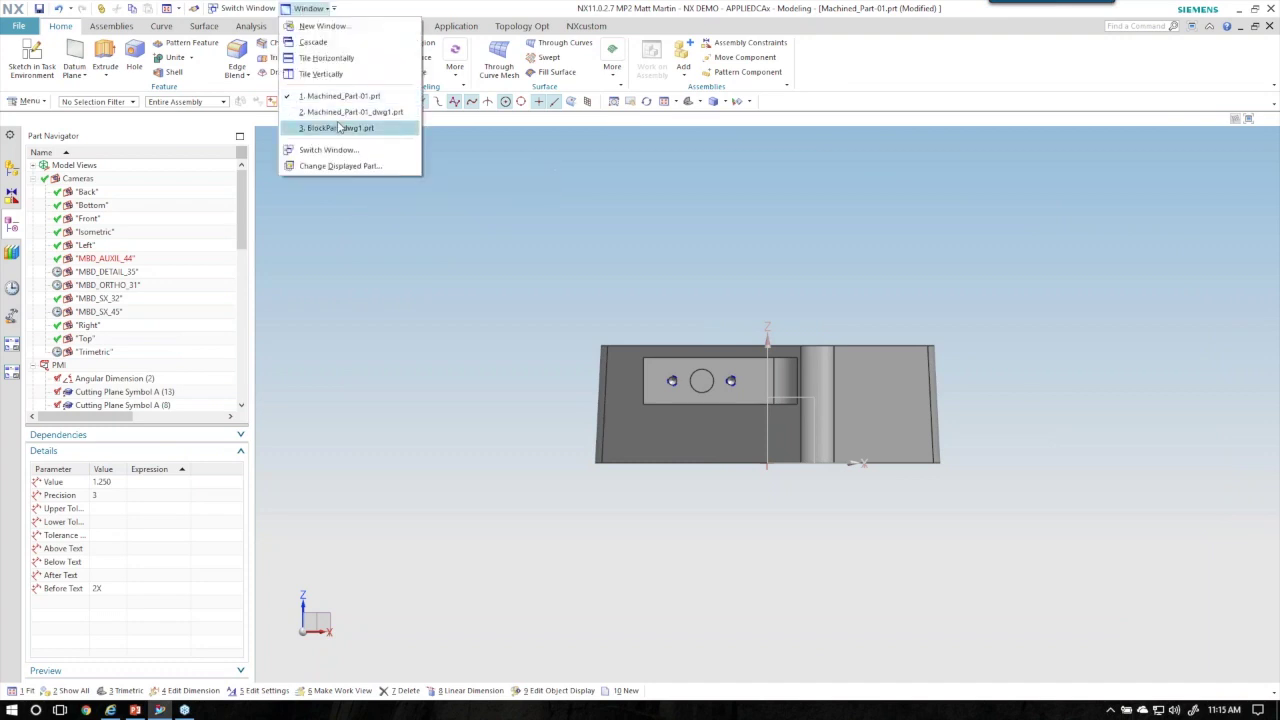
click(345, 112)
click(458, 243)
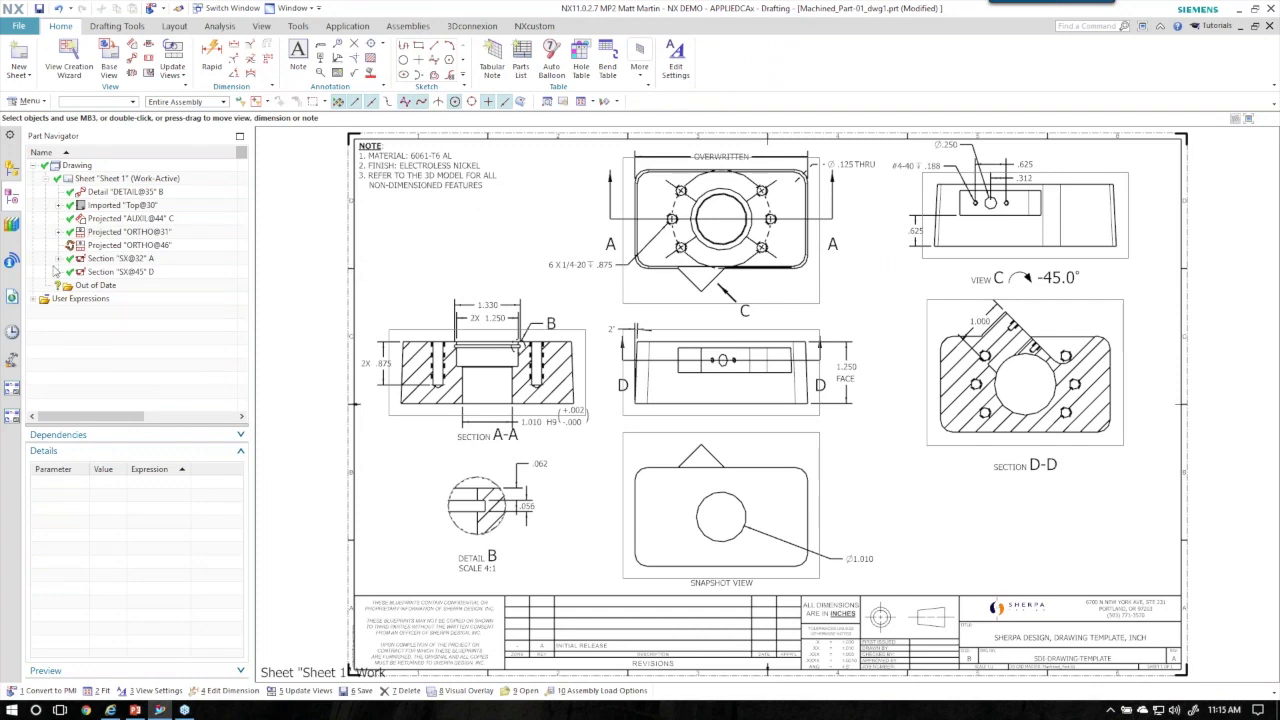
click(13, 170)
right_click(105, 194)
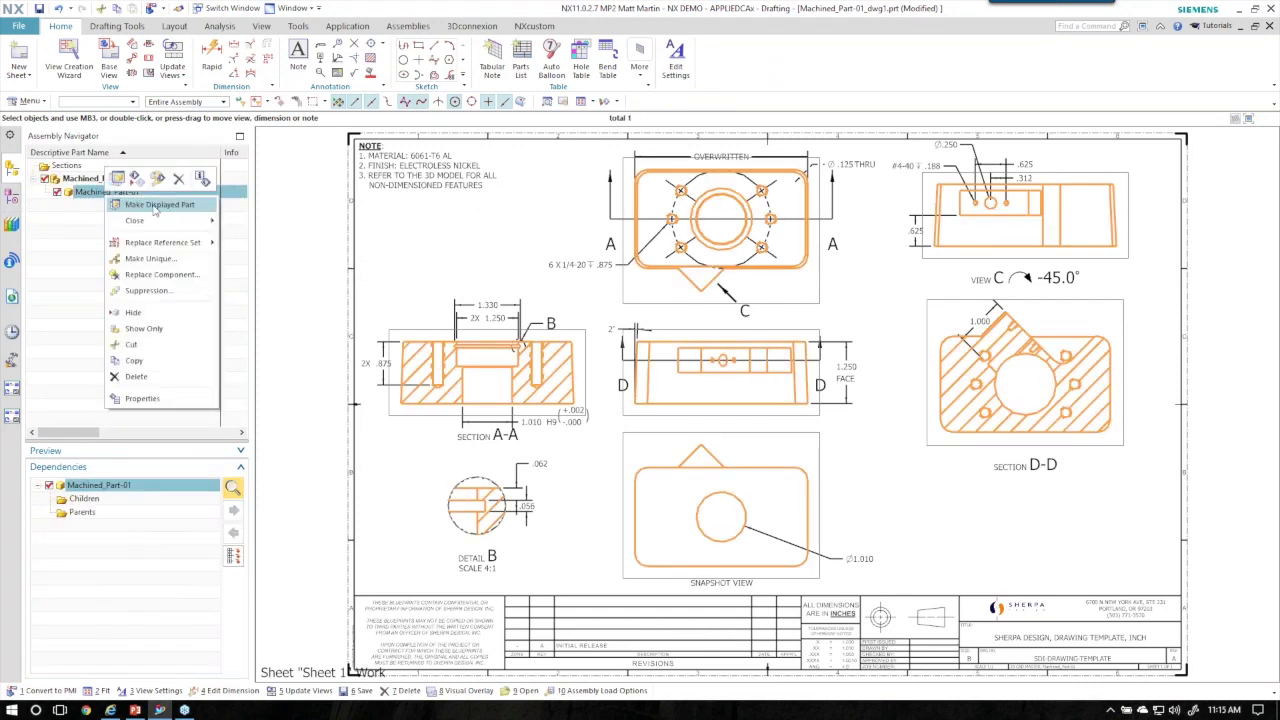
click(149, 208)
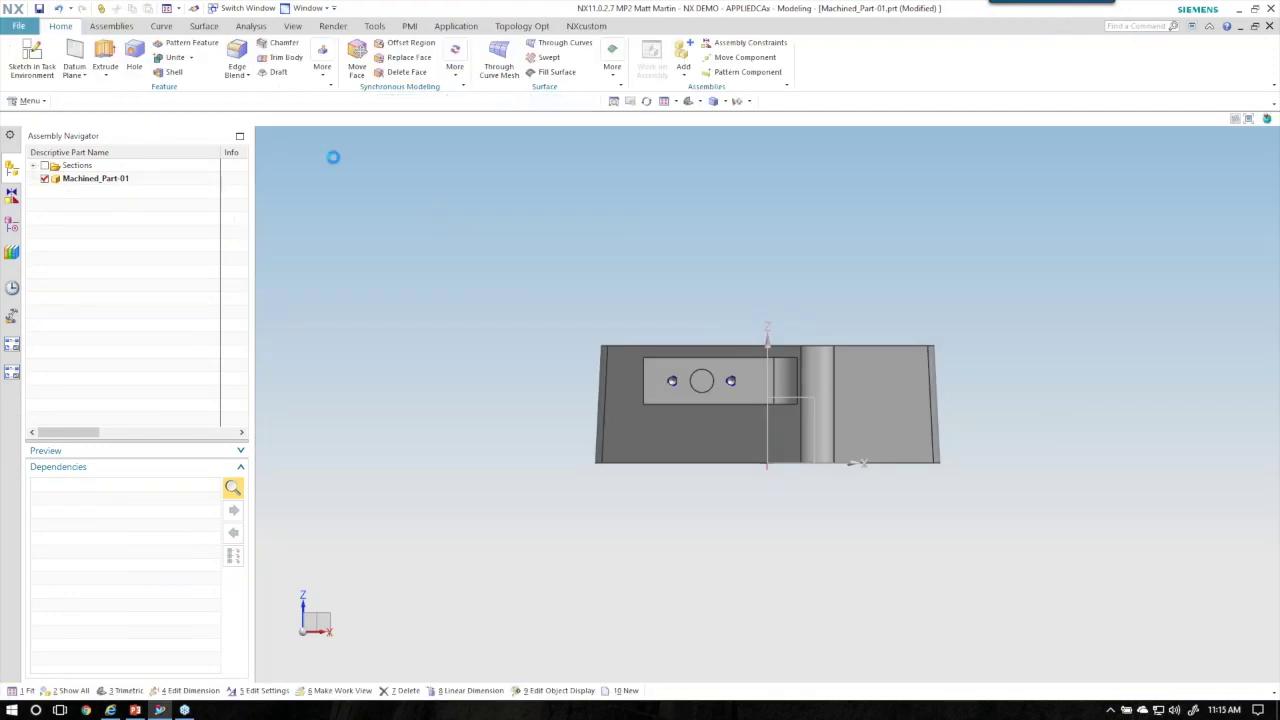
Check that the PMI application is active and expand the part's list of model views
click(456, 26)
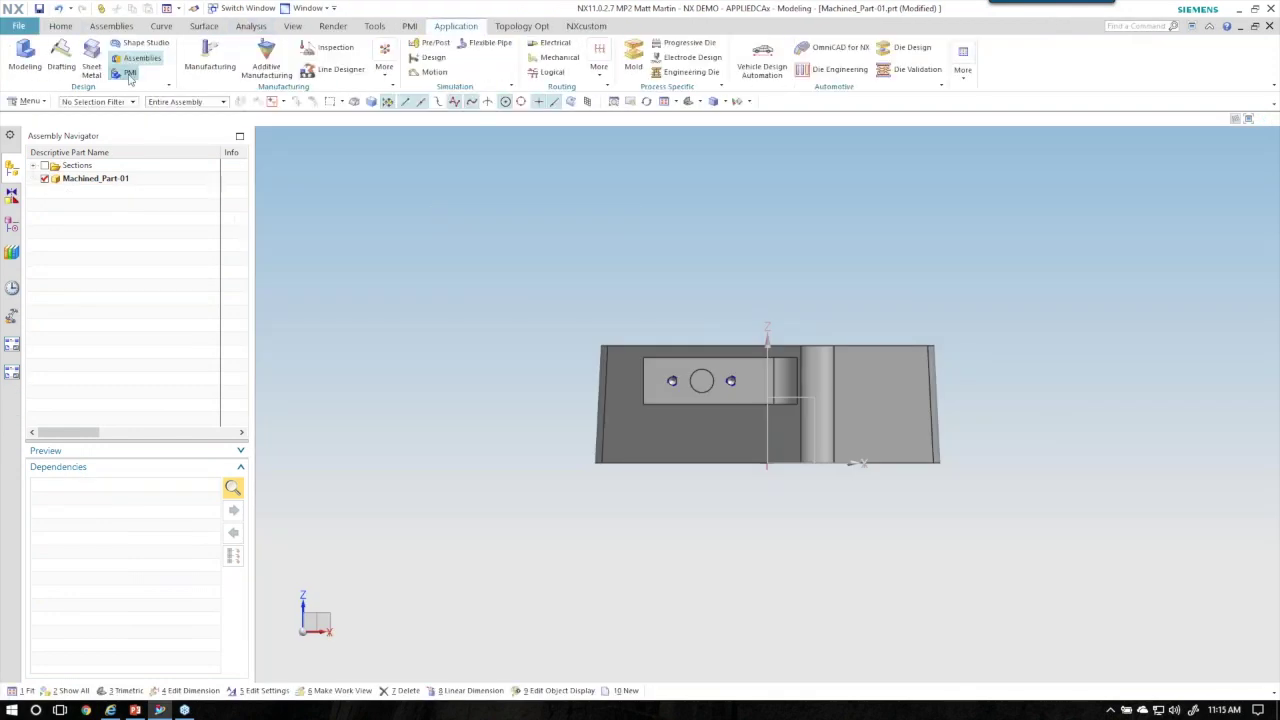
click(9, 221)
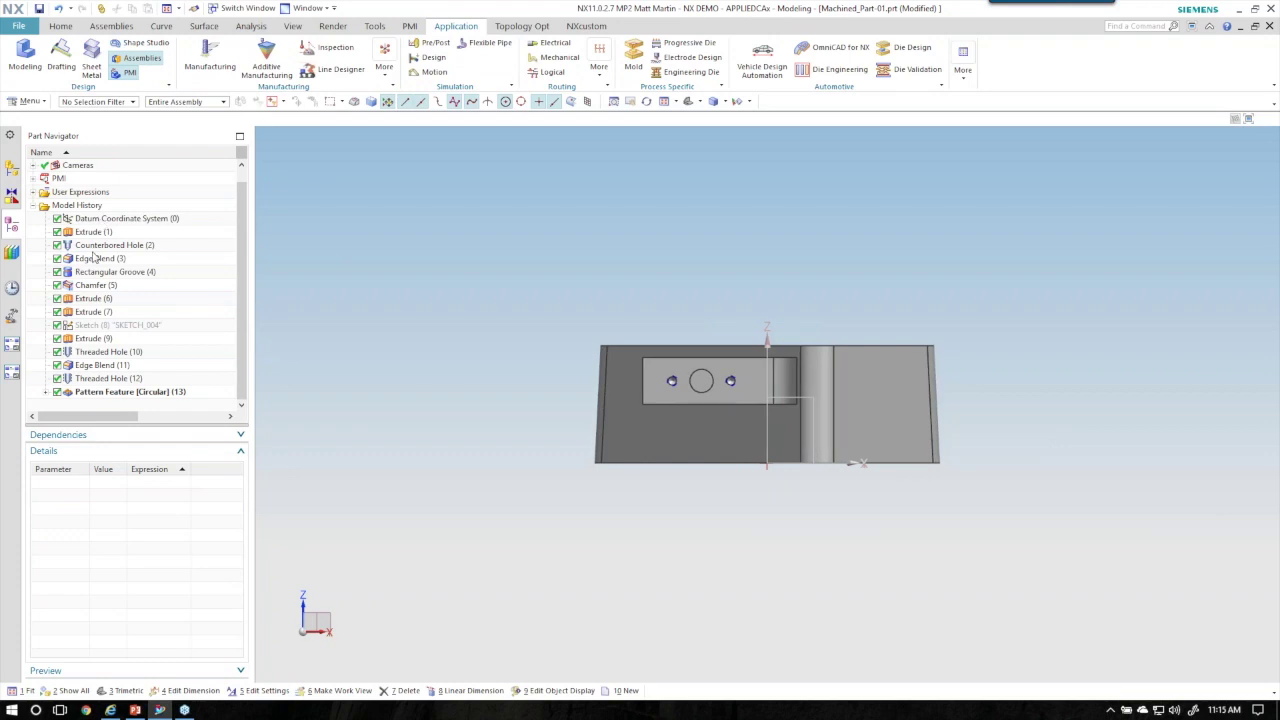
click(17, 175)
click(12, 217)
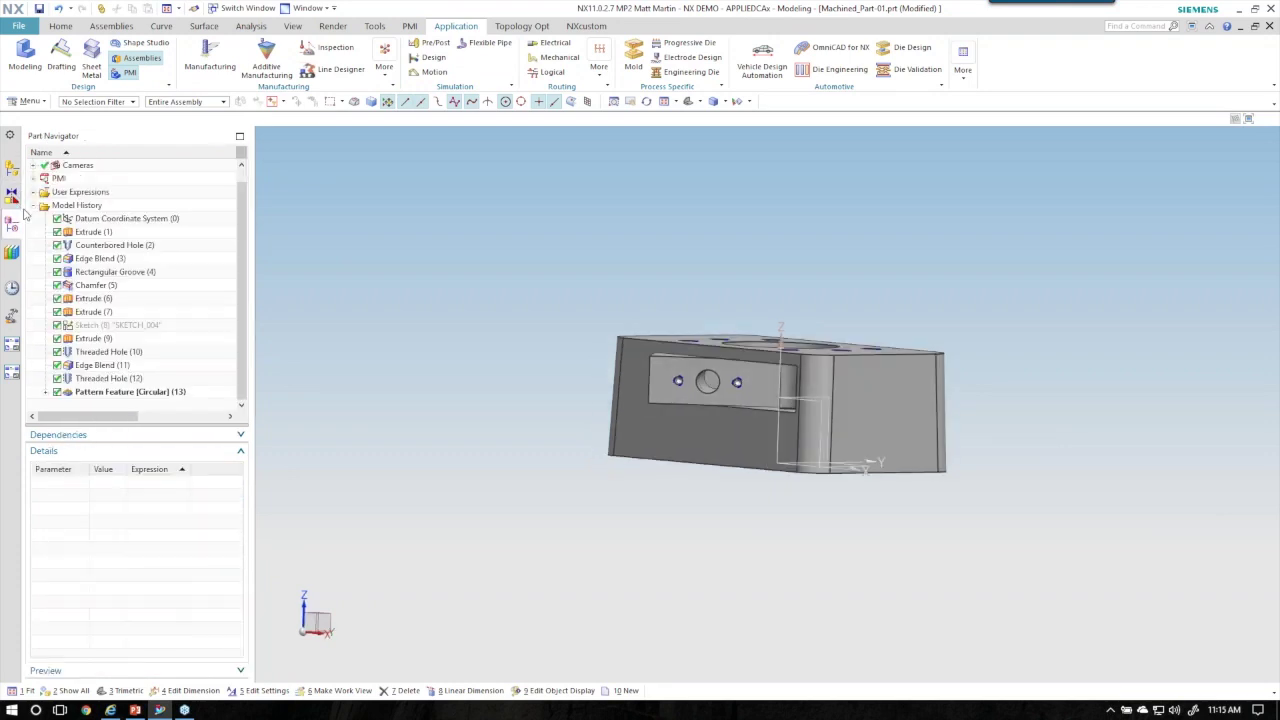
click(35, 166)
click(32, 178)
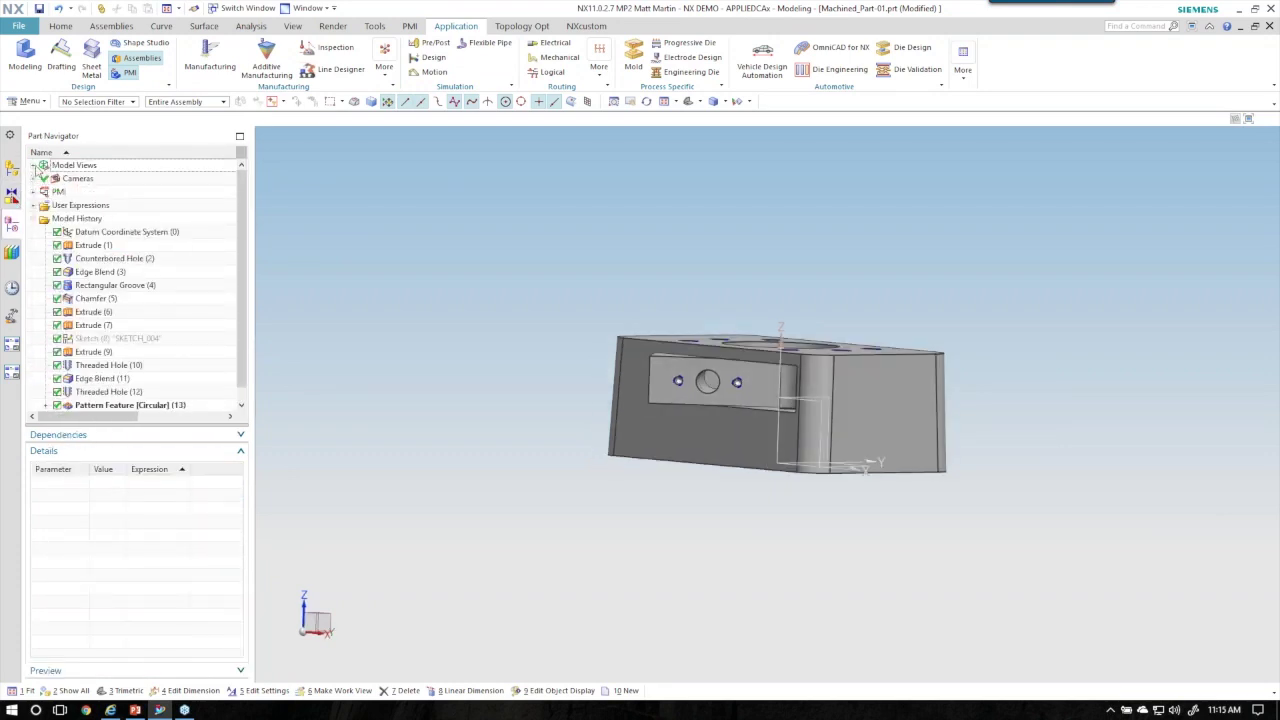
Make MBD_DETAIL_35 the work view, fit it, and examine the section and its groove dimensions up close
double_click(106, 258)
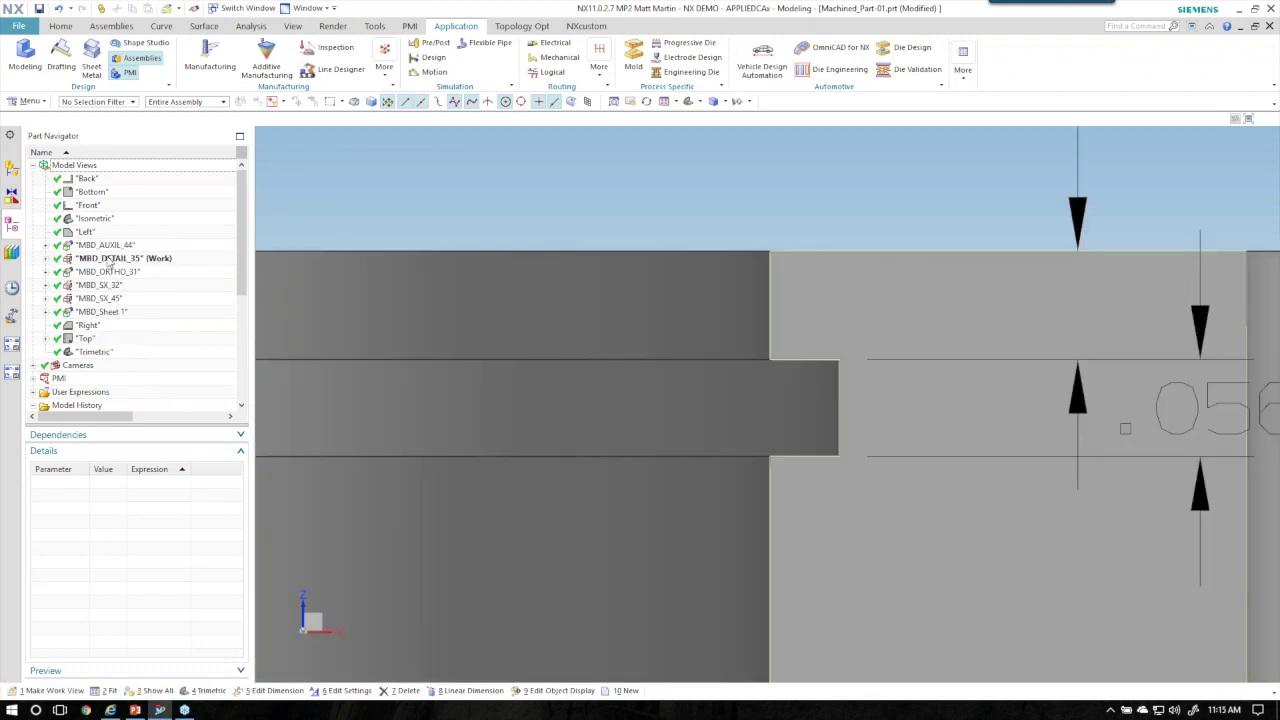
key(ctrl+f)
middle_drag(322, 232, 340, 263)
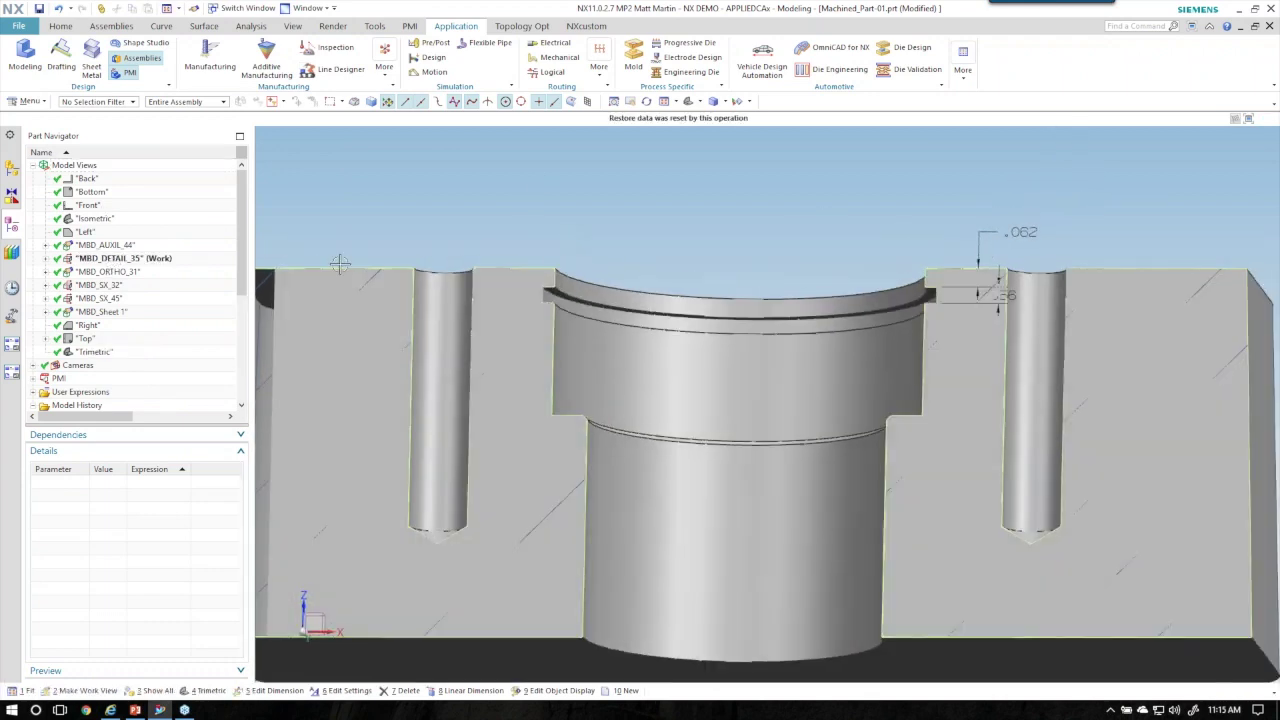
click(106, 245)
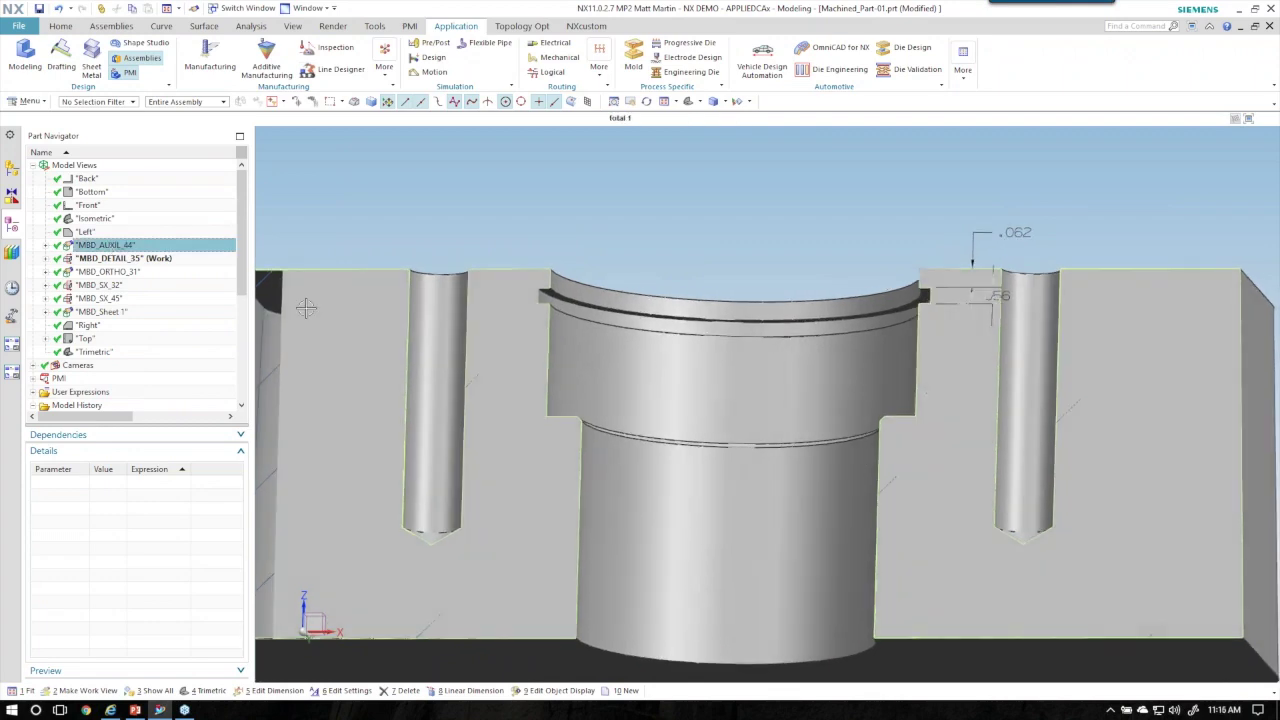
double_click(124, 258)
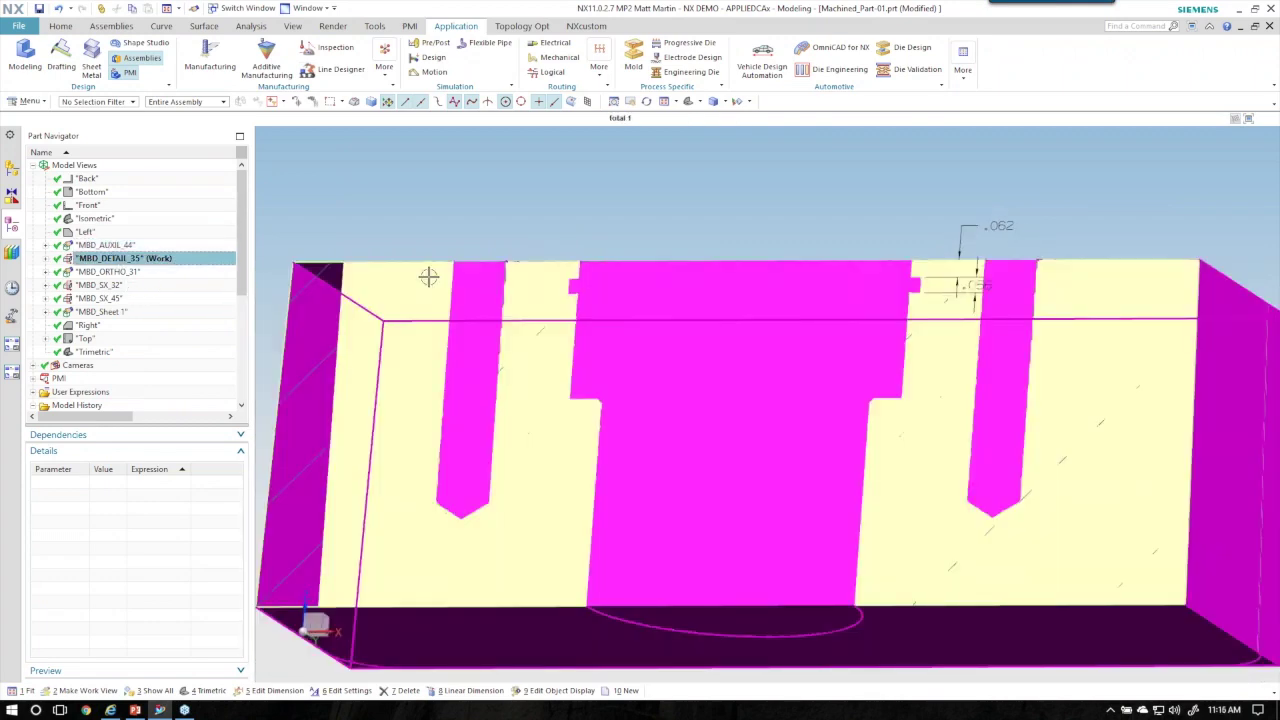
middle_drag(429, 277, 985, 277)
scroll(980, 279, down, 2)
scroll(980, 279, down, 2)
middle_drag(980, 279, 839, 174)
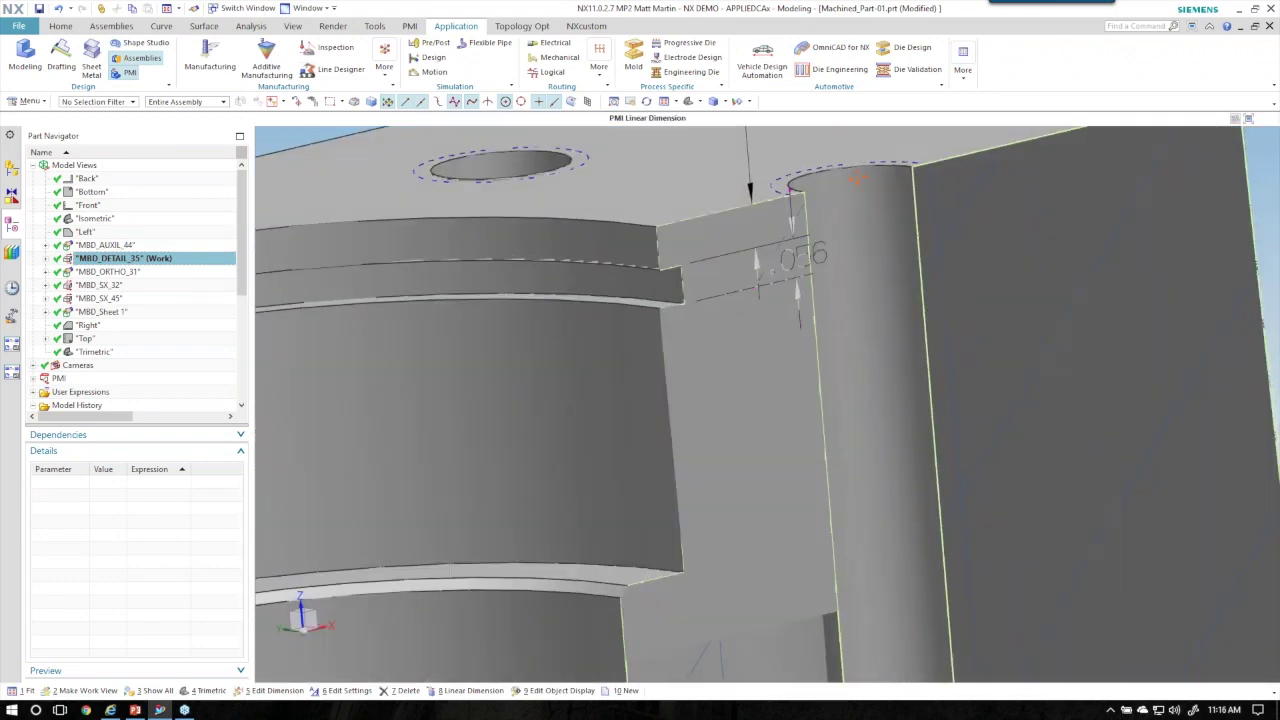
scroll(839, 174, up, 6)
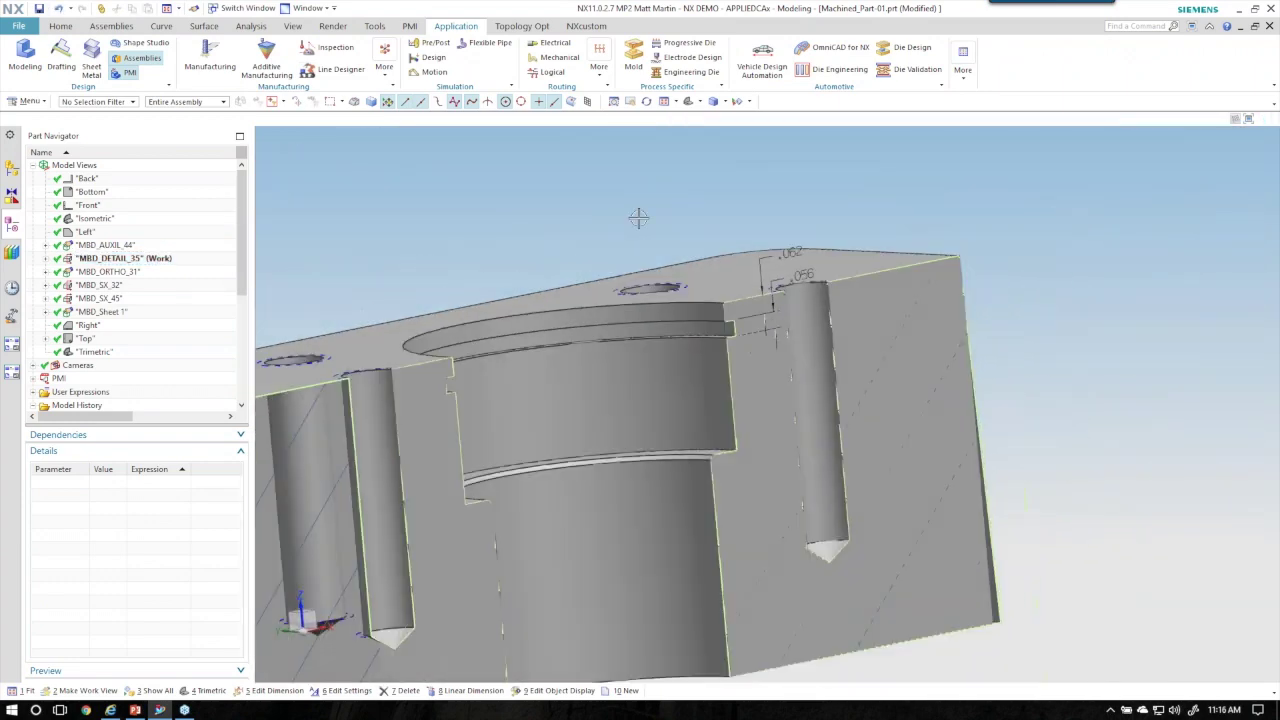
Make MBD_ORTHO_31 the work view, check the custom views available for replacement, and examine the fitted model with its PMI
double_click(116, 272)
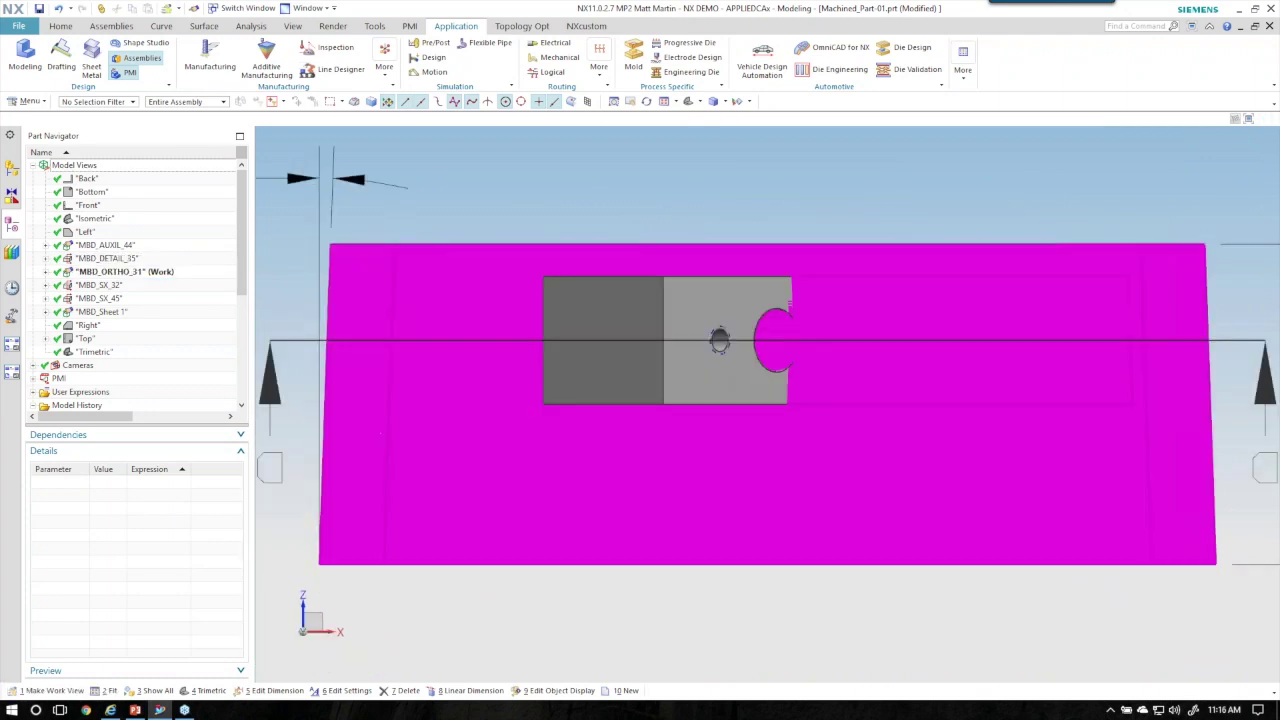
right_click(732, 205)
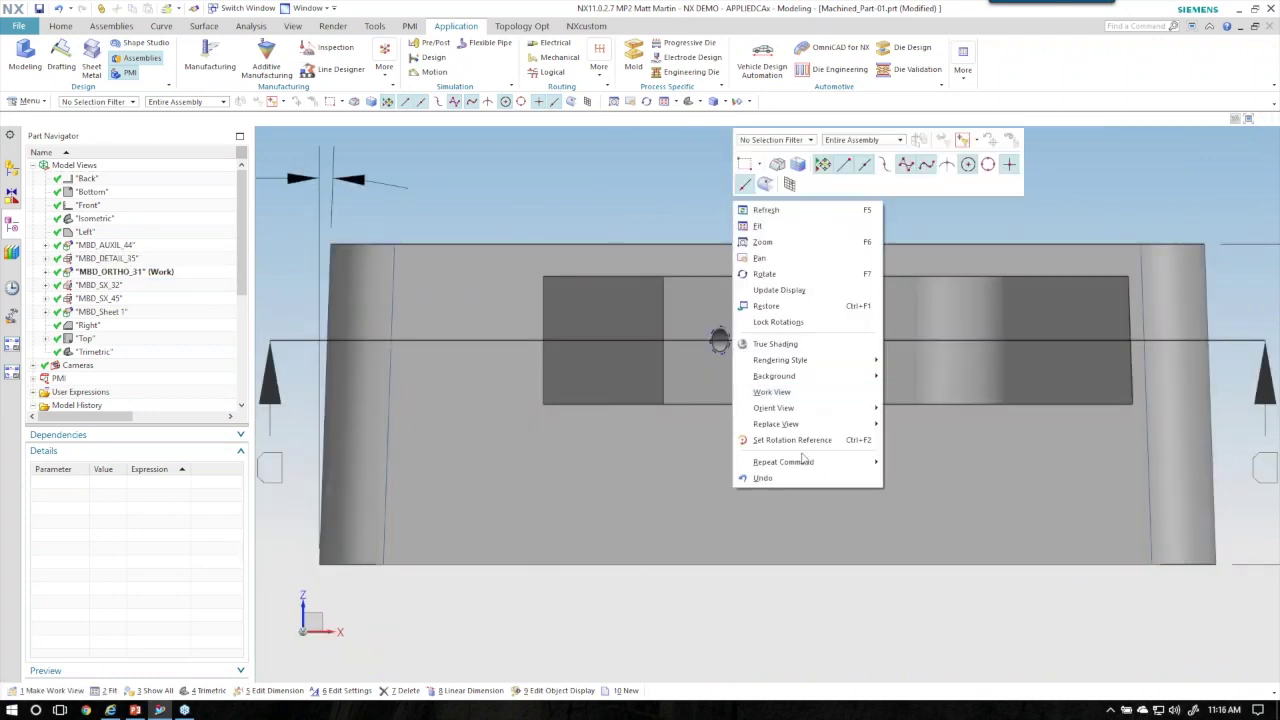
mouse_move(795, 425)
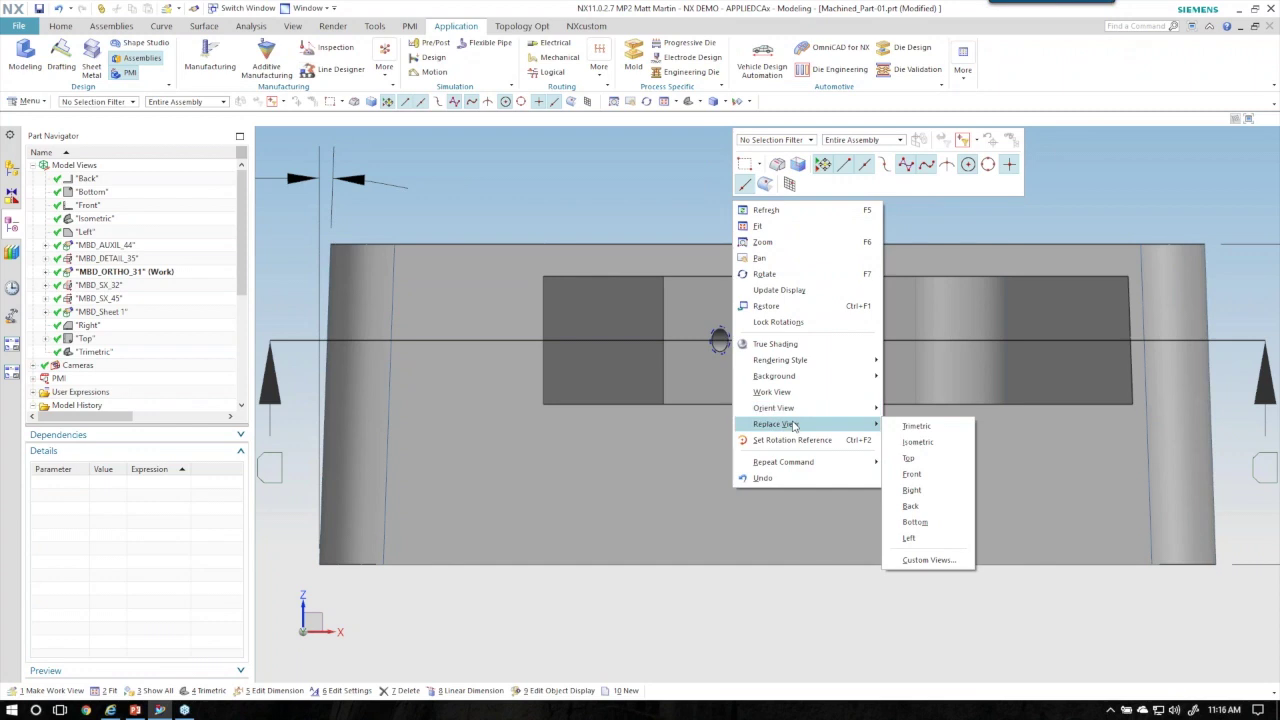
click(929, 560)
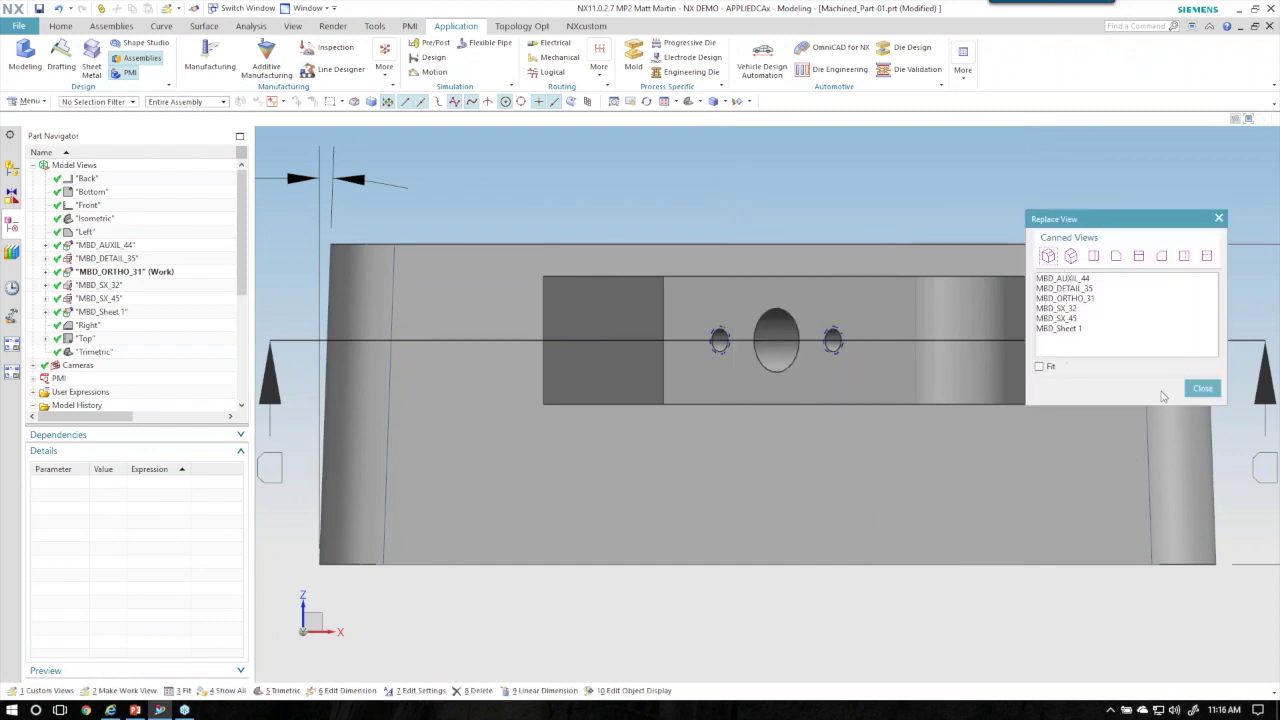
click(1202, 388)
key(ctrl+f)
middle_drag(724, 203, 1082, 432)
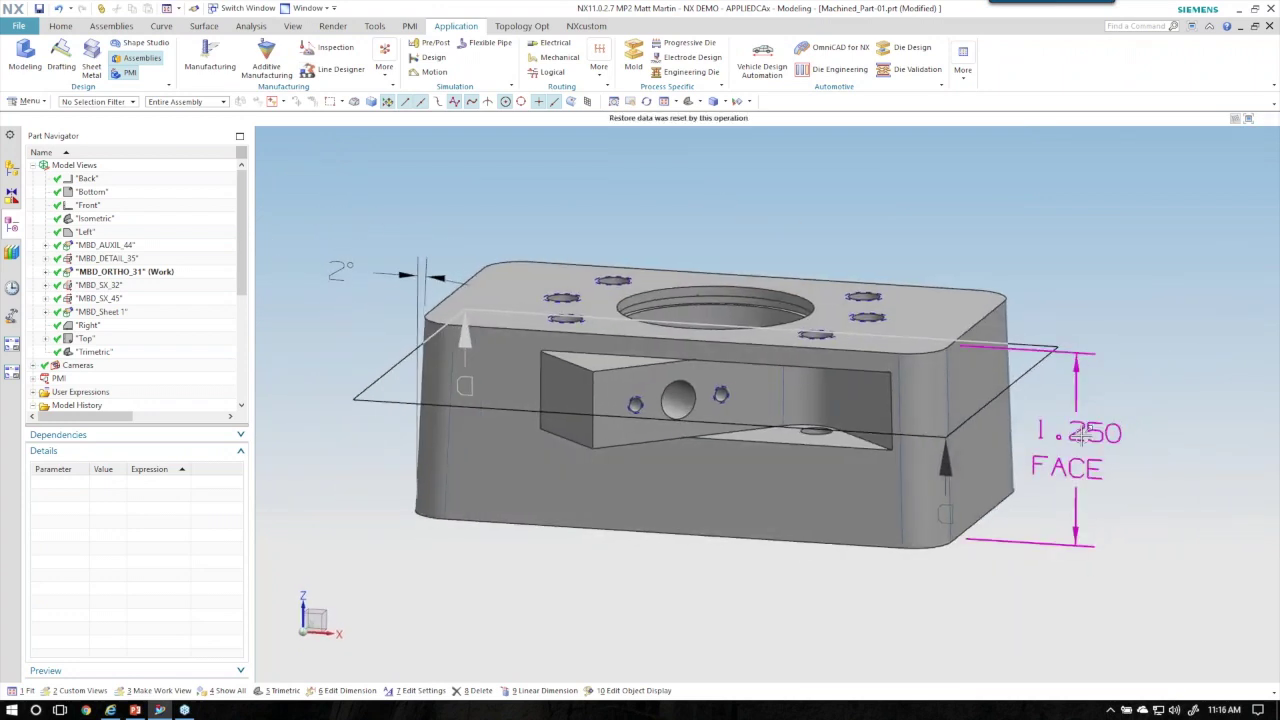
Select the 1.250 FACE dimension to examine its associated faces, then clear the selection
click(1082, 432)
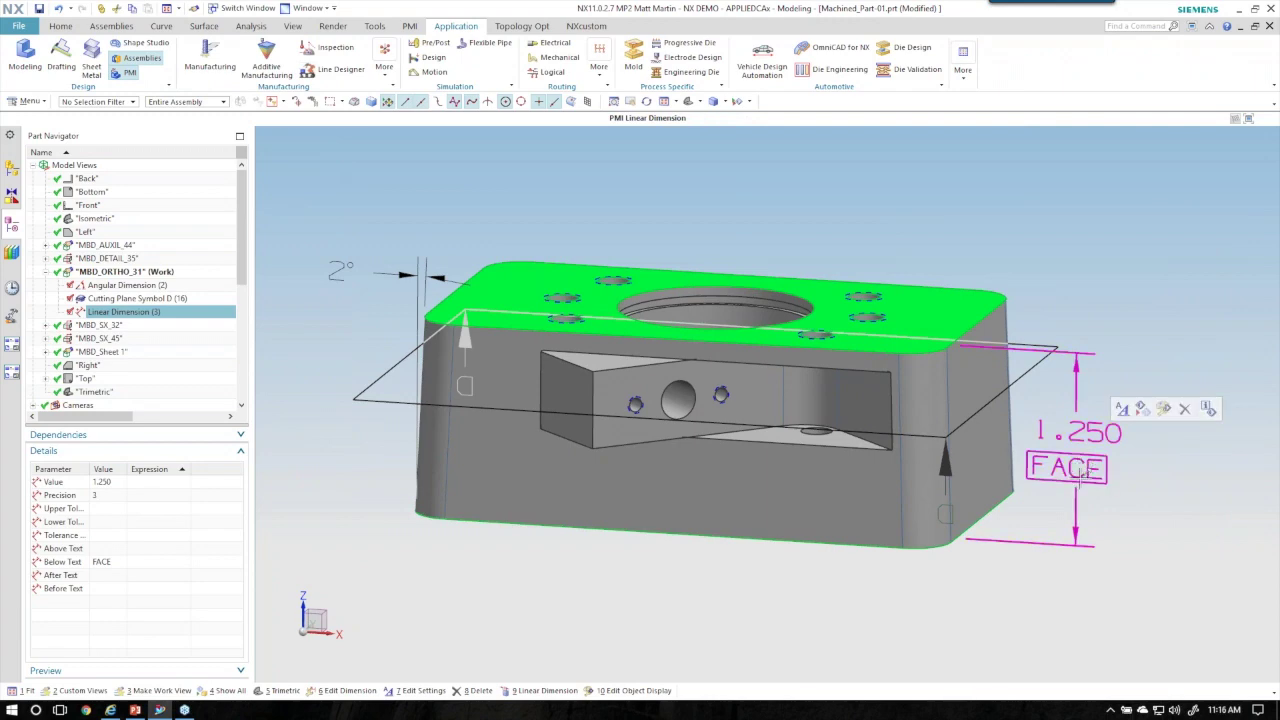
middle_drag(1110, 458, 870, 335)
middle_drag(1041, 552, 1086, 543)
key(Escape)
click(410, 284)
Open Angular Dimension (2) of MBD_ORTHO_31 for editing, inspect its associated objects, and close it without changes
middle_drag(342, 381, 545, 335)
middle_drag(435, 475, 596, 325)
scroll(643, 377, up, 2)
double_click(152, 286)
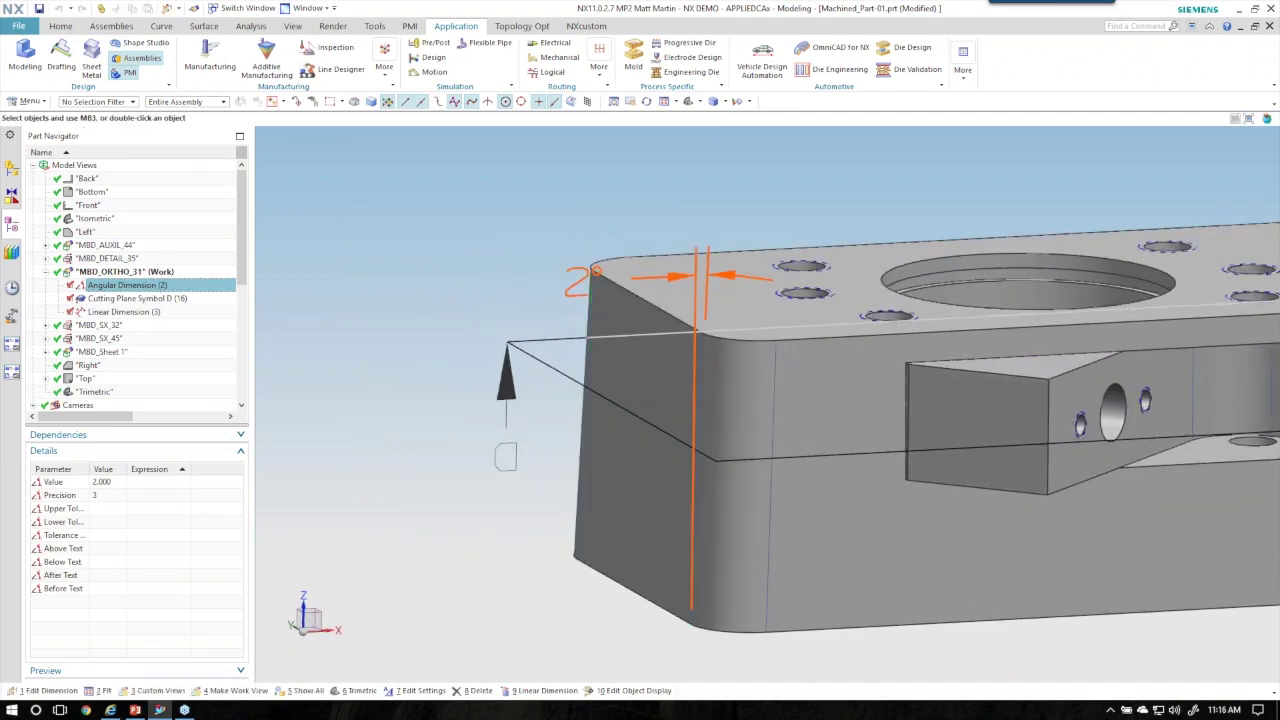
click(170, 393)
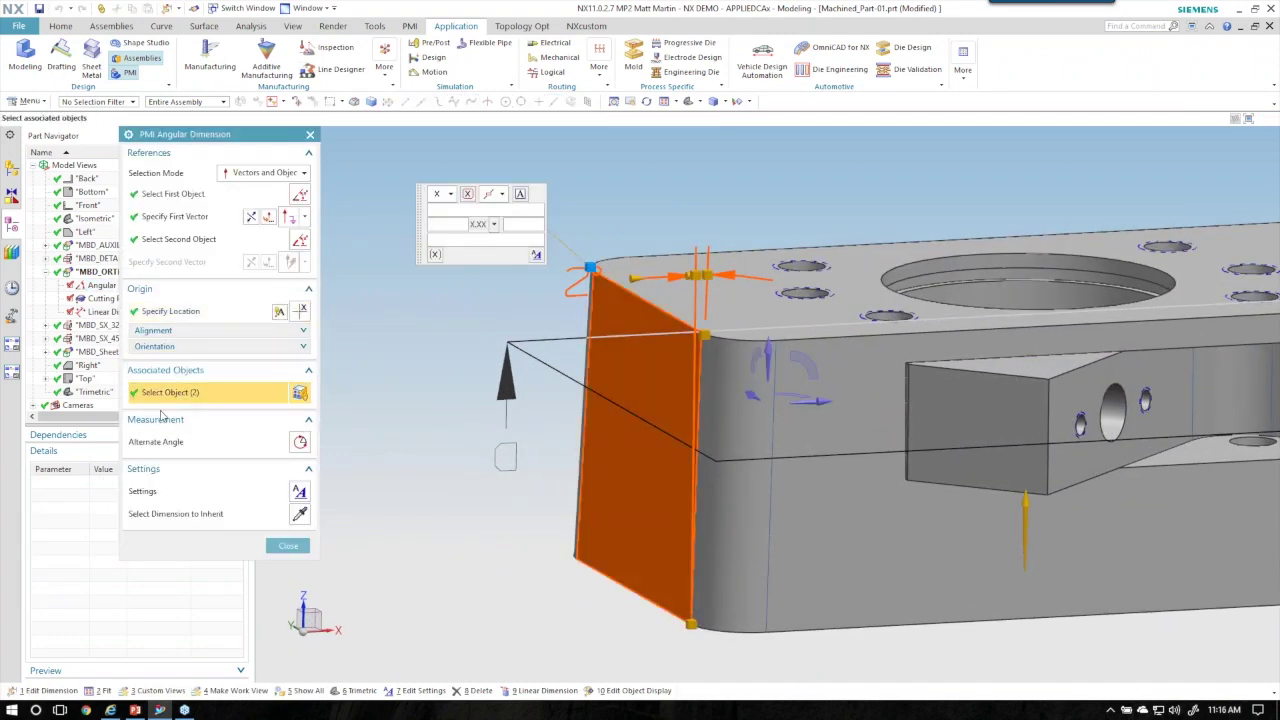
middle_drag(440, 462, 270, 392)
click(288, 545)
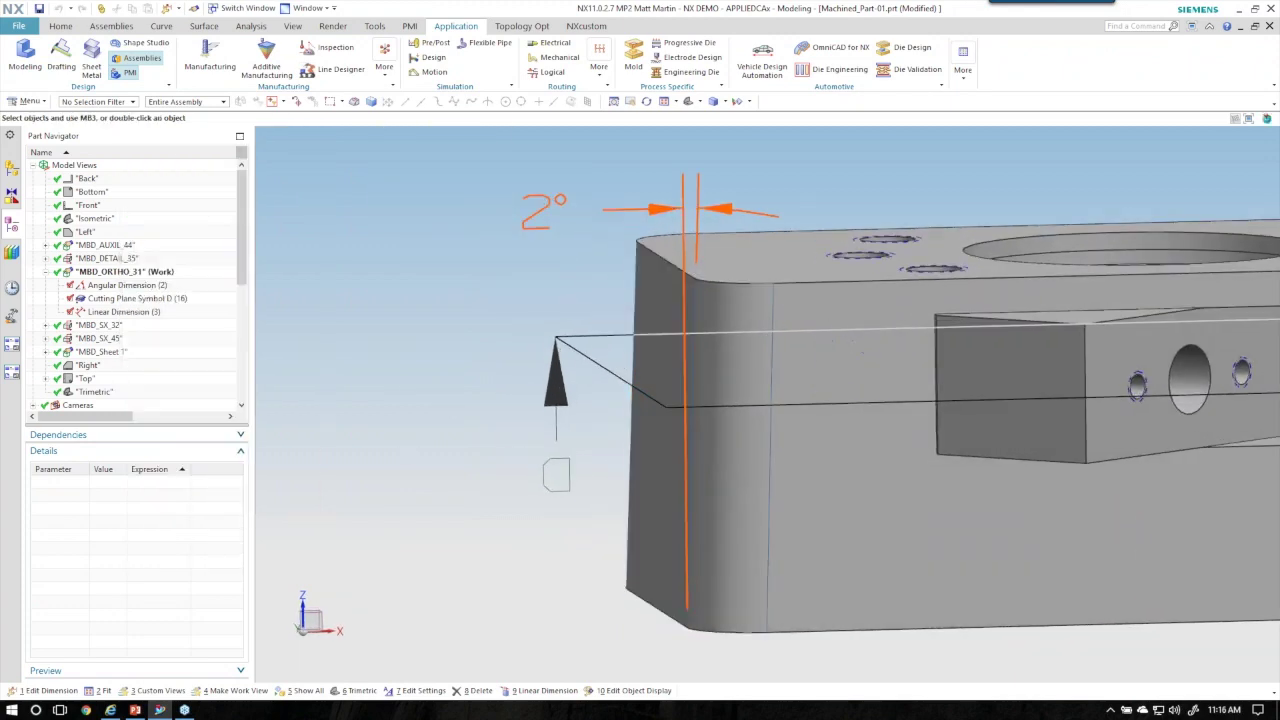
middle_drag(390, 405, 340, 382)
Make MBD_SX_32 the work view and examine the section with its dimensions from an angled view
double_click(100, 325)
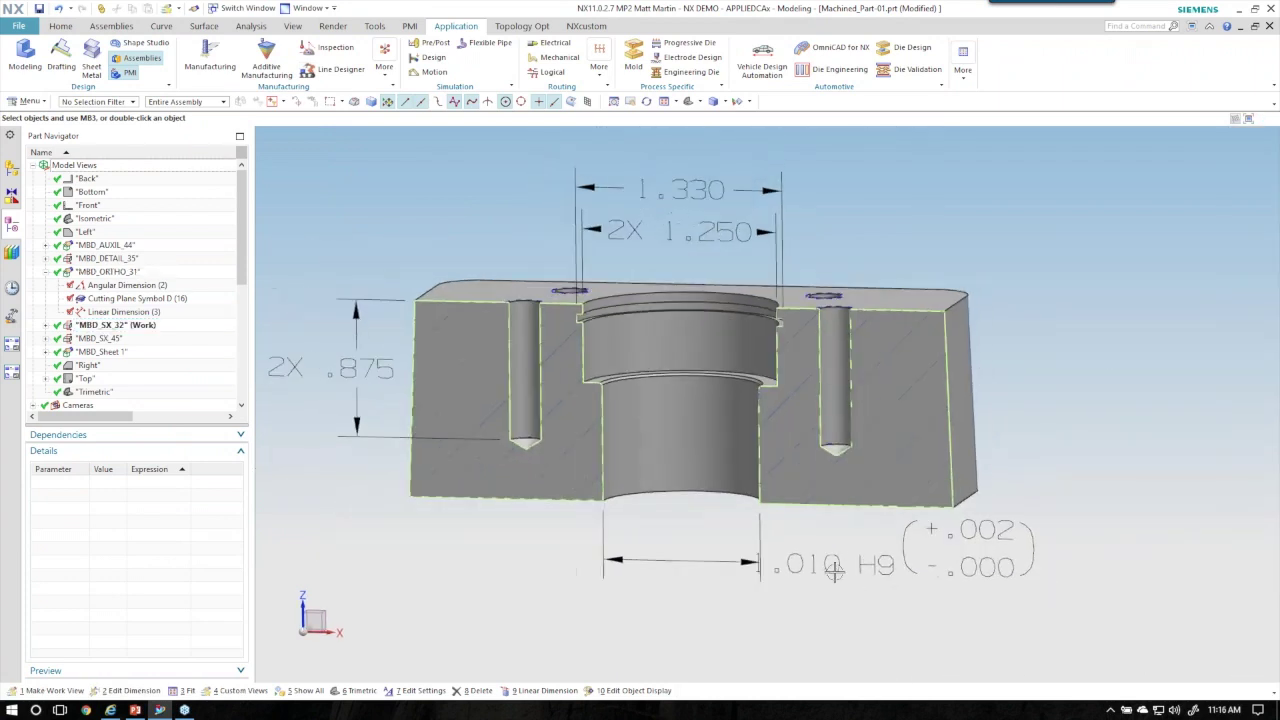
click(836, 573)
mouse_move(836, 573)
middle_down()
mouse_move(748, 580)
mouse_move(860, 577)
middle_up()
drag(860, 577, 884, 597)
middle_drag(545, 447, 520, 440)
scroll(520, 440, up, 1)
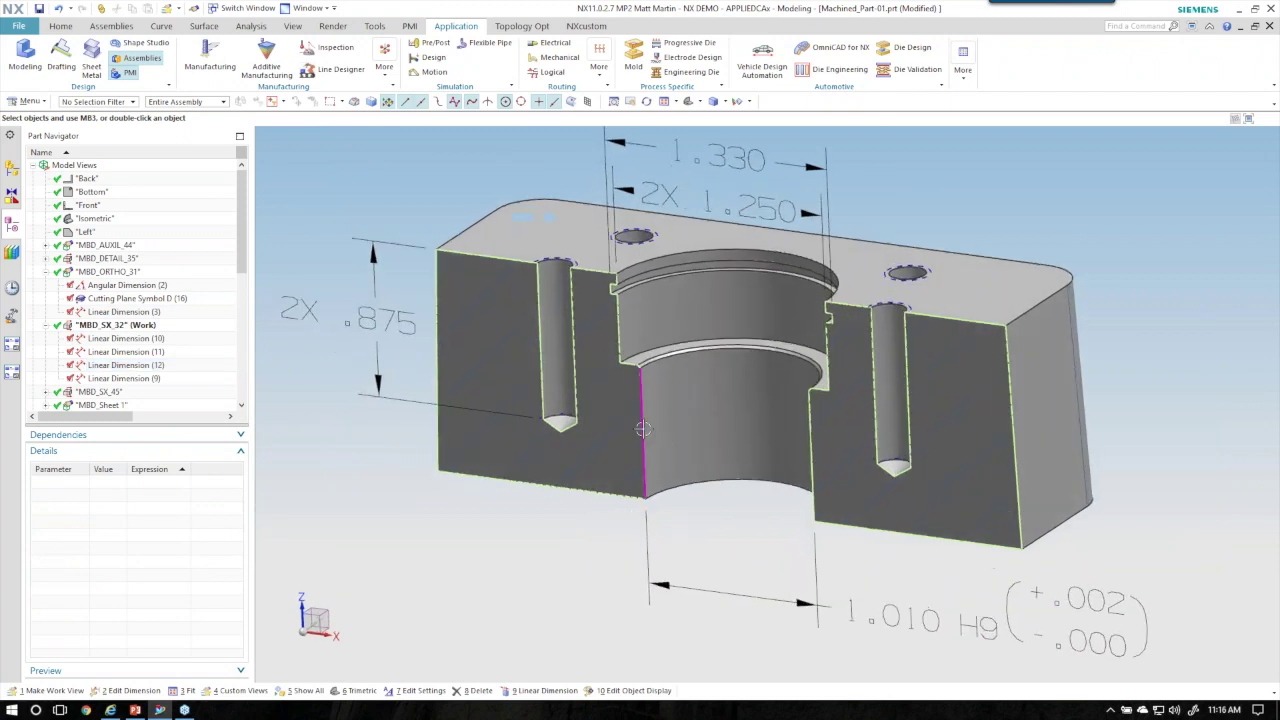
Add the lower bore's cylindrical face to the associated objects of the 1.010 H9 dimension
middle_drag(811, 445, 715, 465)
click(648, 525)
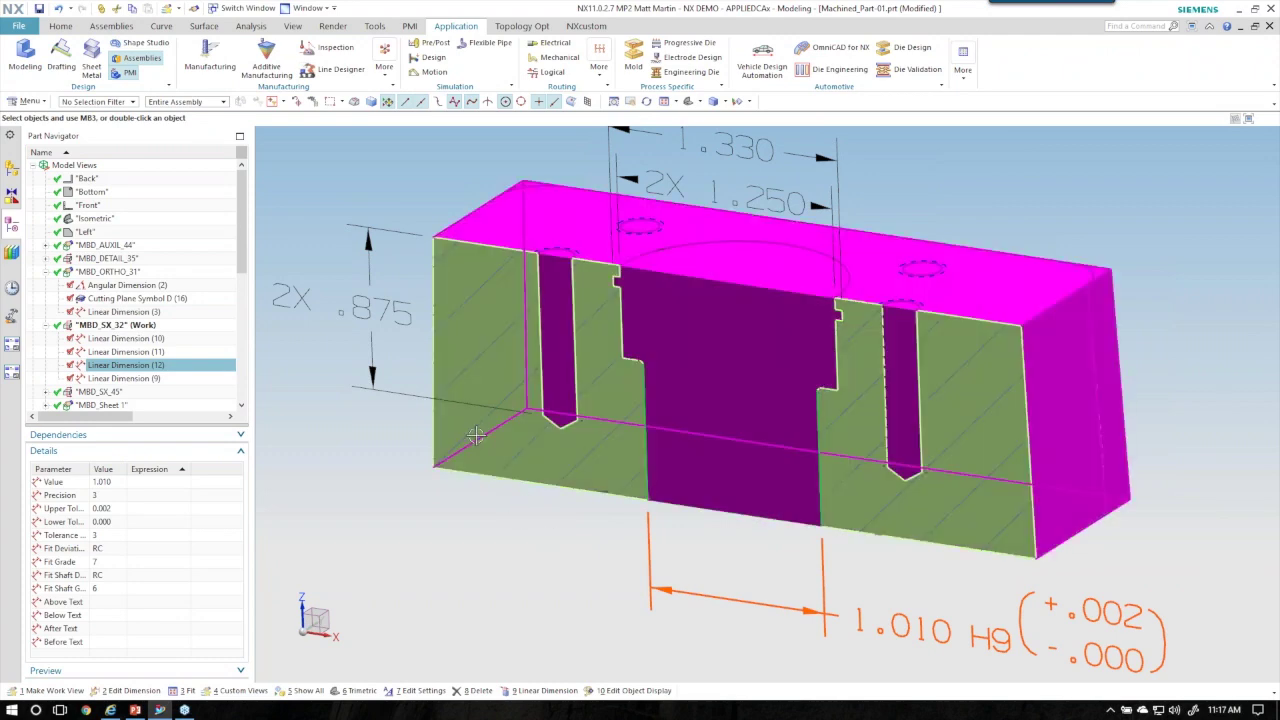
key(Escape)
double_click(880, 627)
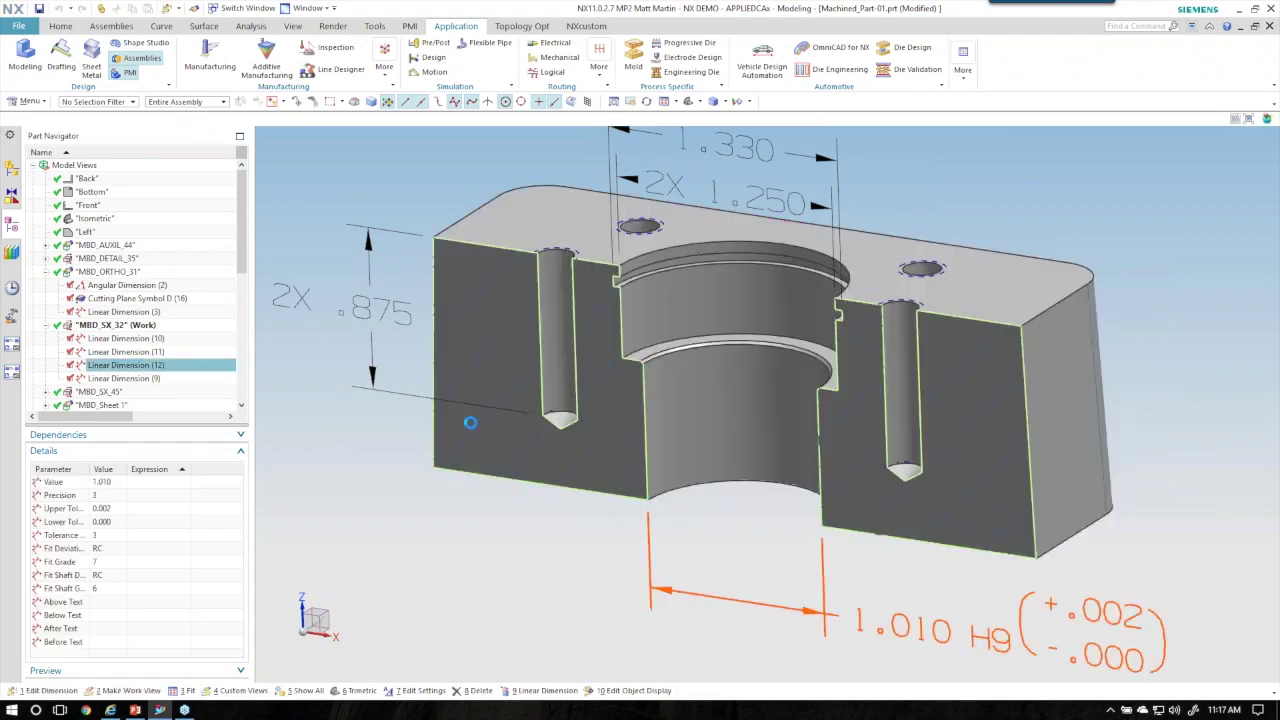
click(652, 437)
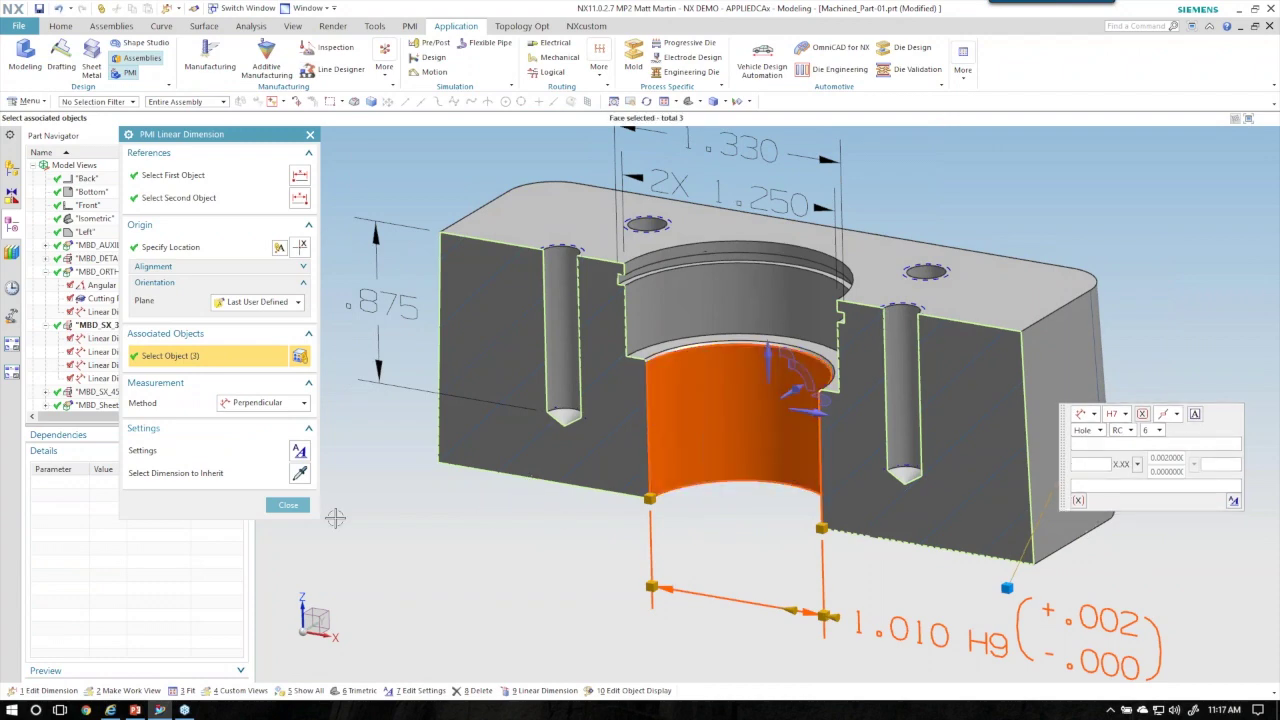
click(288, 505)
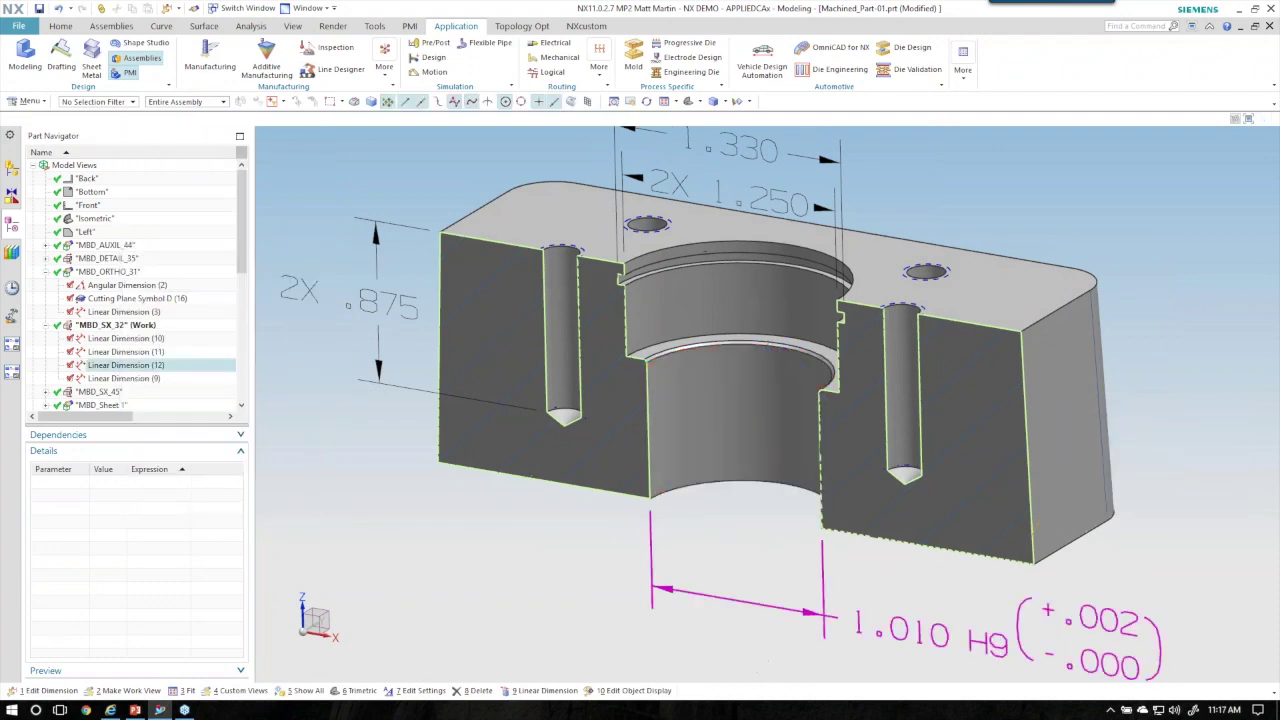
Make MBD_SX_45 the work view and select its 1.000 dimension to examine the associated geometry
middle_drag(880, 627, 311, 366)
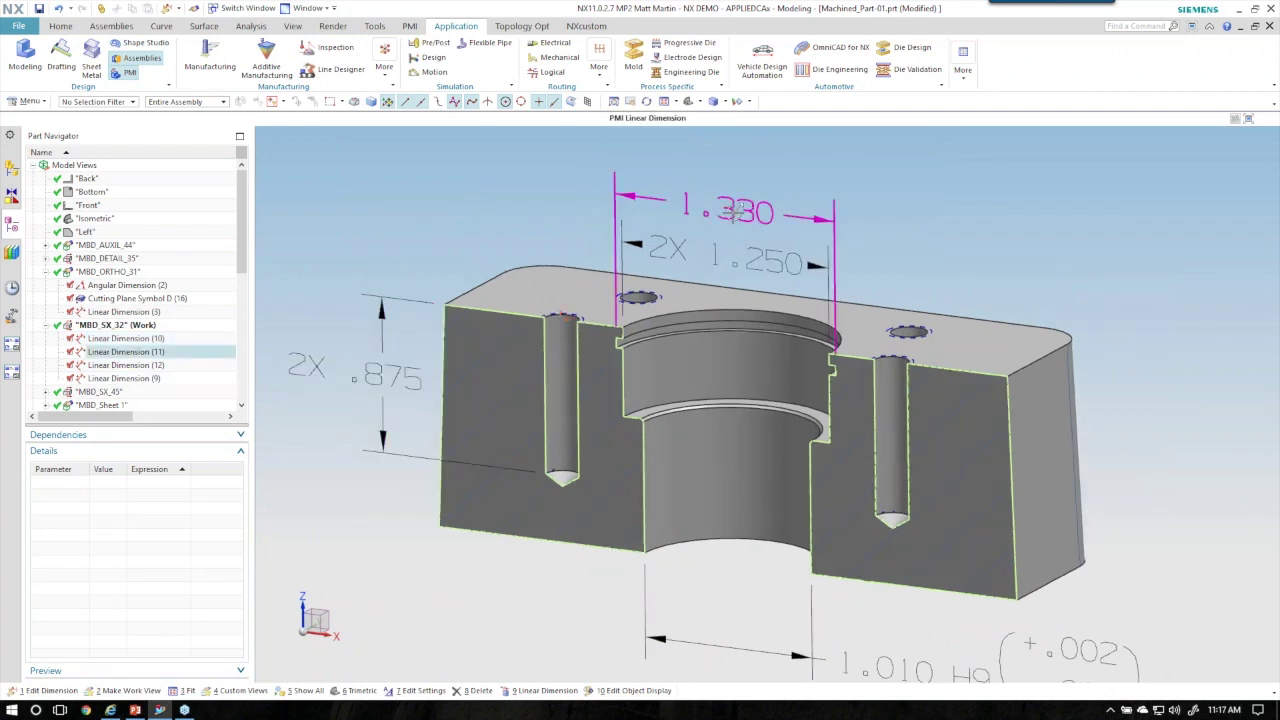
scroll(735, 211, up, 2)
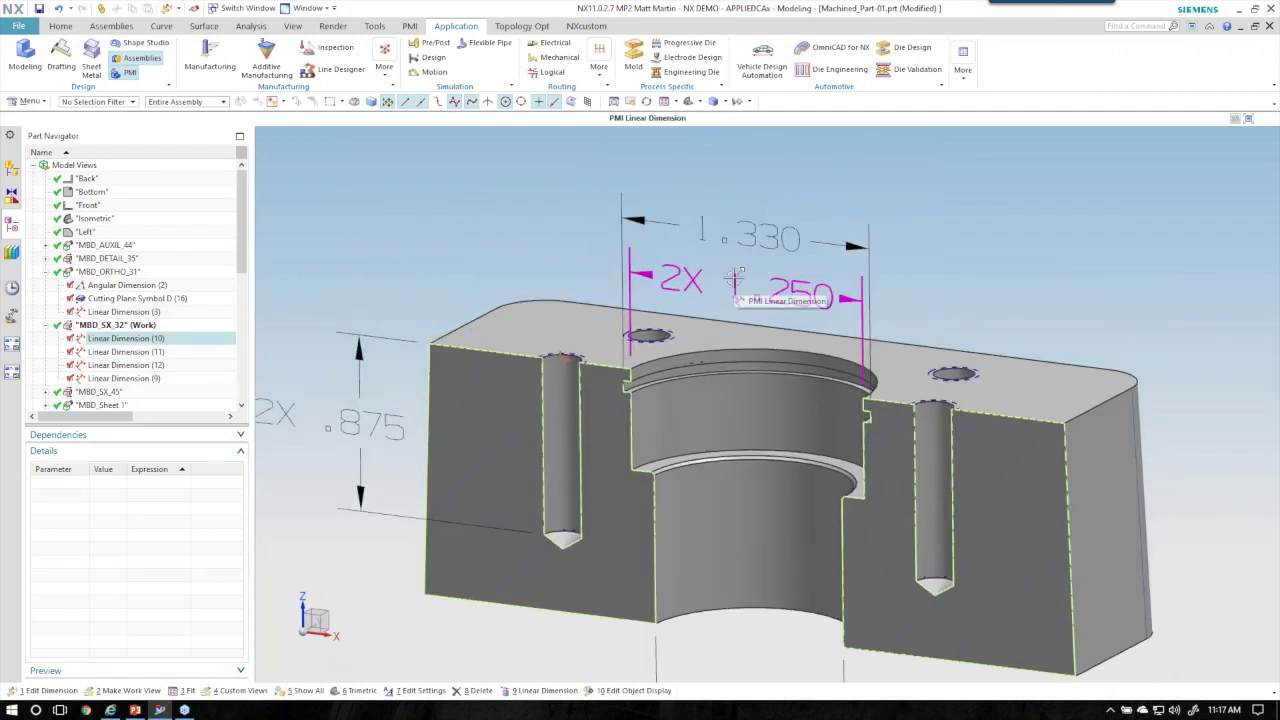
scroll(650, 215, down, 1)
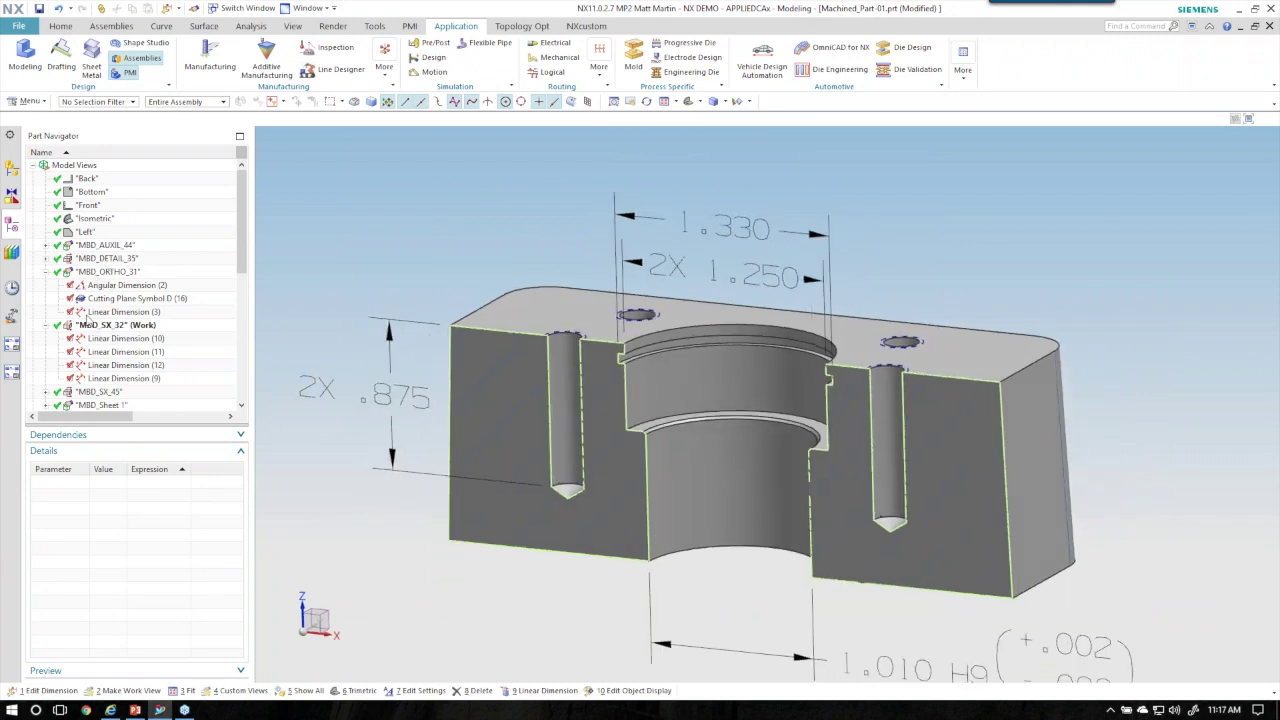
scroll(90, 366, down, 2)
double_click(105, 312)
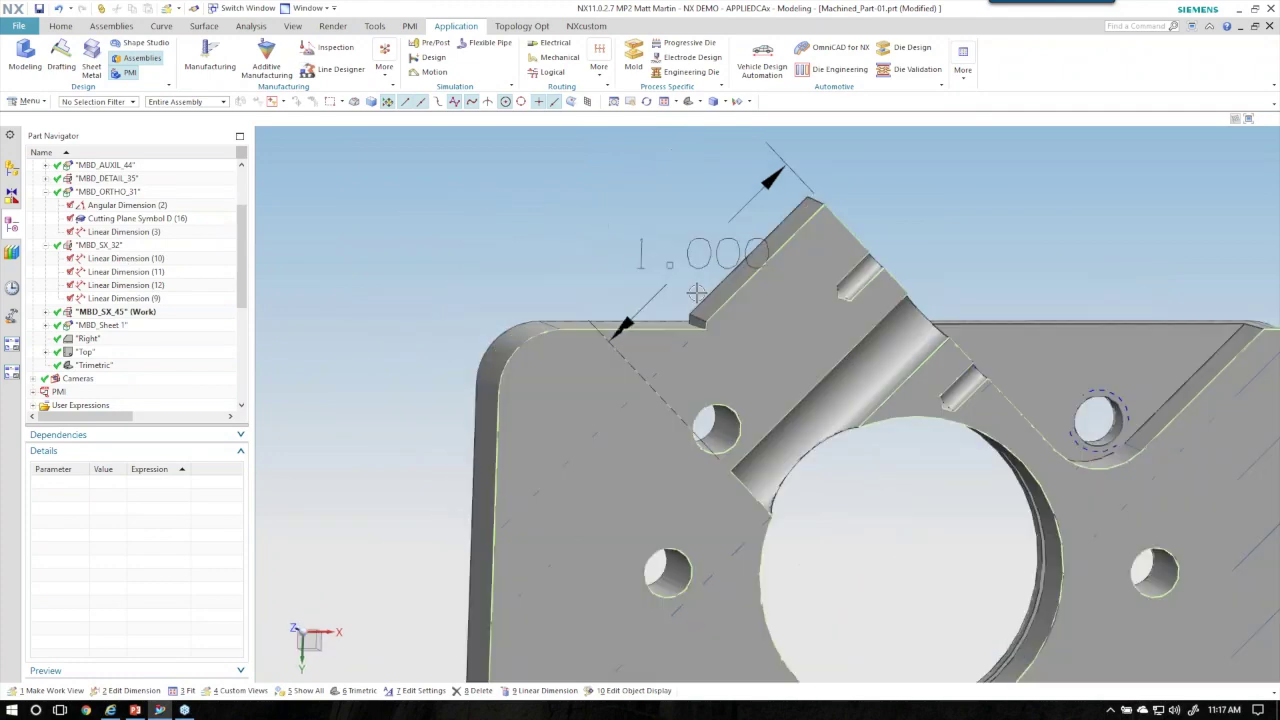
drag(760, 294, 717, 244)
click(672, 278)
middle_drag(672, 278, 593, 291)
middle_drag(587, 341, 789, 568)
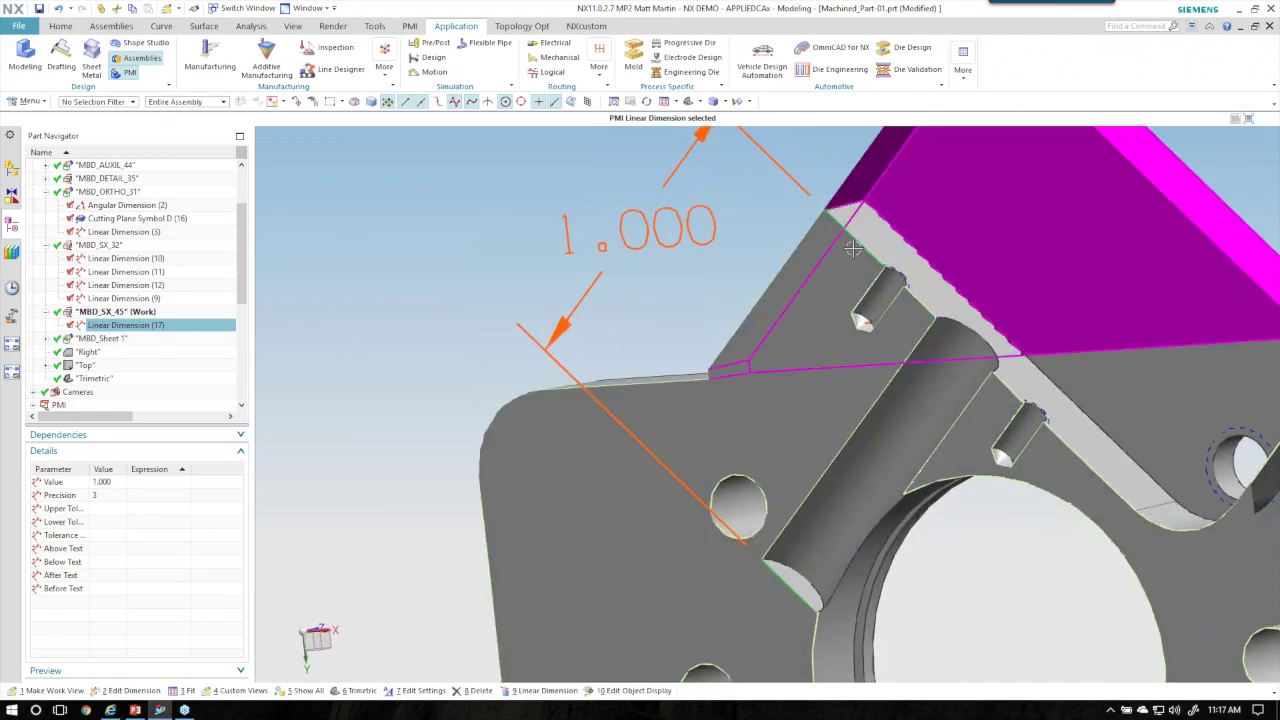
middle_drag(757, 214, 520, 248)
Add the angled pocket face and the flat face at the angled hole's inner end to the 1.000 dimension's associated objects
double_click(610, 245)
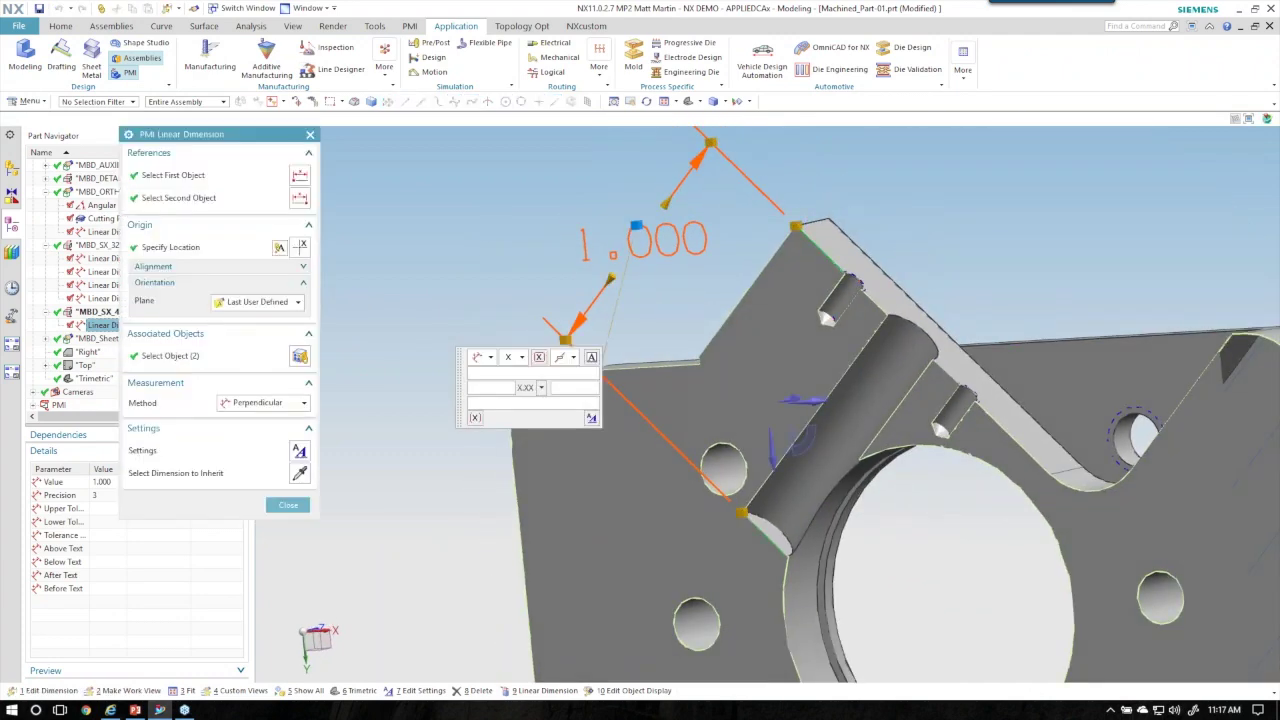
click(170, 356)
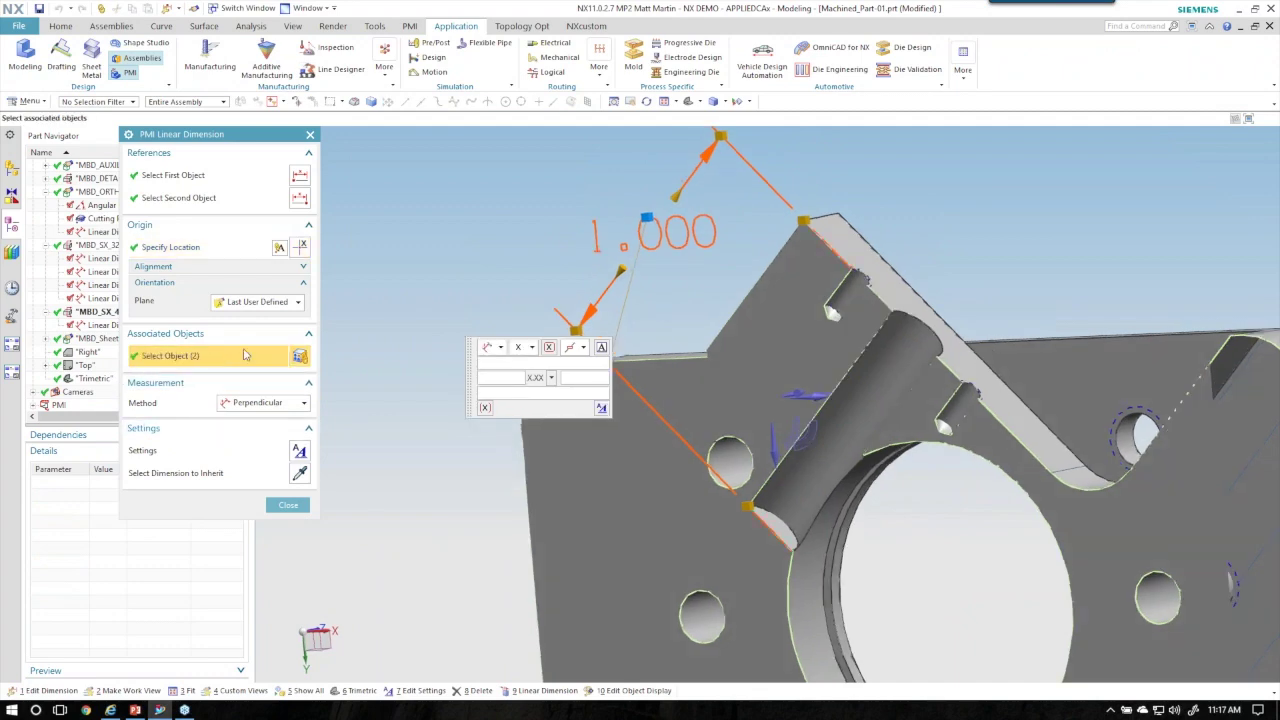
click(945, 350)
middle_drag(945, 350, 793, 510)
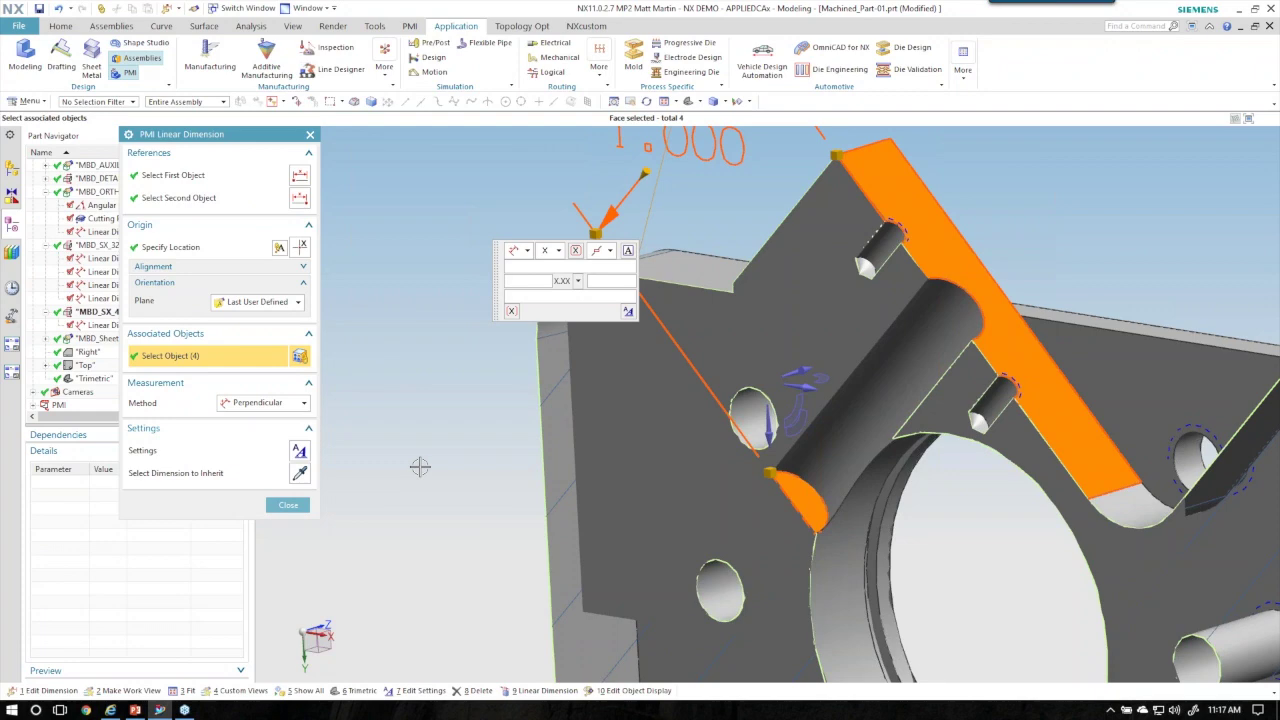
click(288, 505)
click(684, 222)
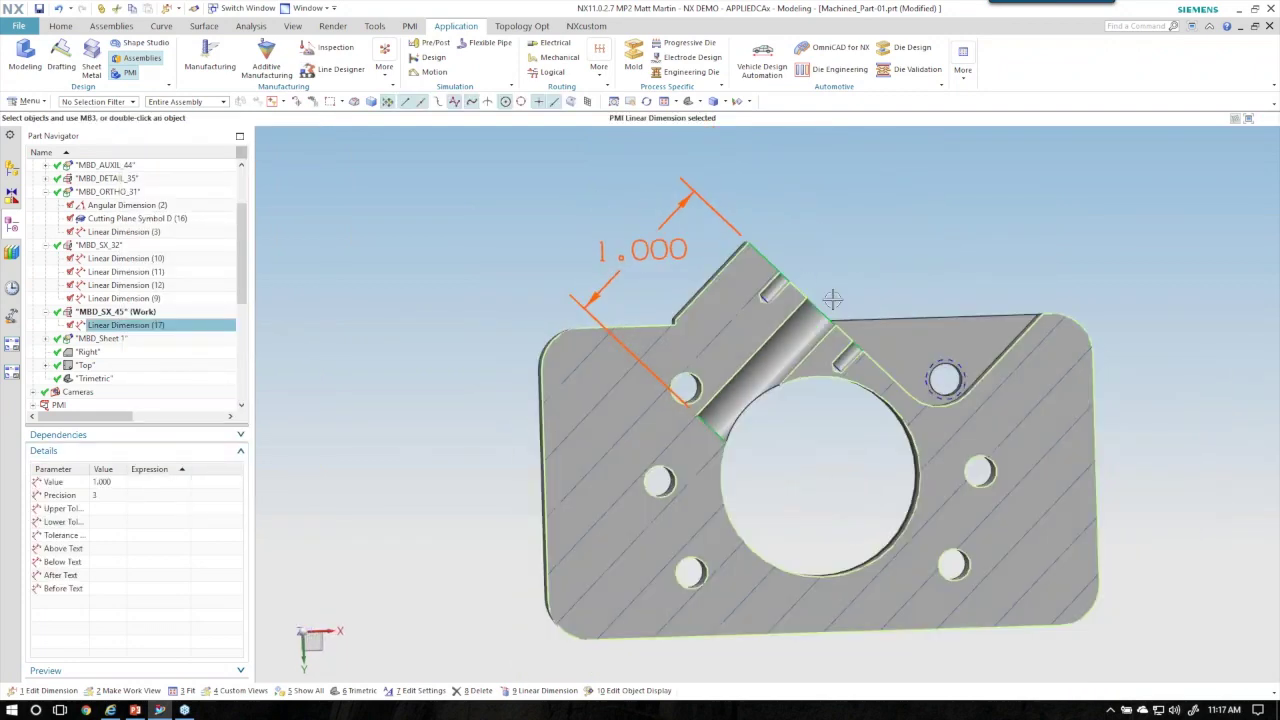
key(Escape)
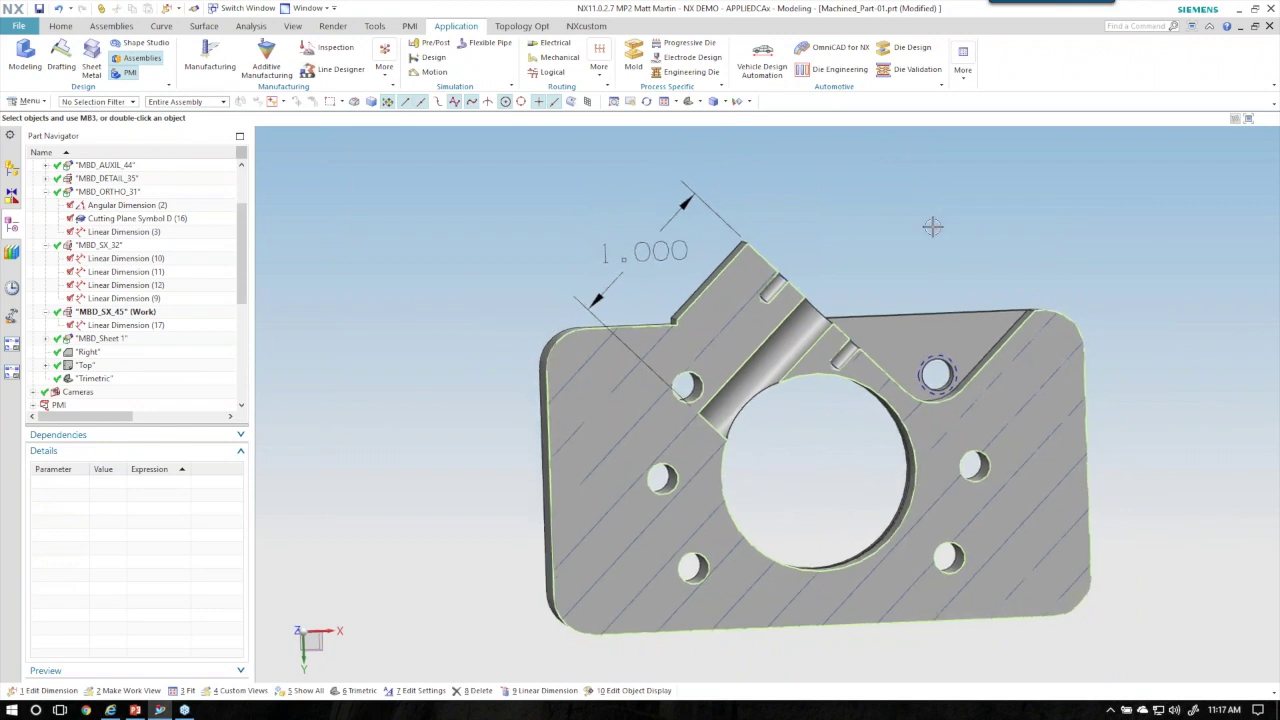
Make the Trimetric model view the work view and orient the model trimetrically
key(Home)
mouse_move(340, 268)
middle_down()
mouse_move(144, 294)
mouse_move(146, 206)
mouse_move(116, 233)
middle_up()
scroll(116, 233, up, 2)
scroll(95, 313, down, 4)
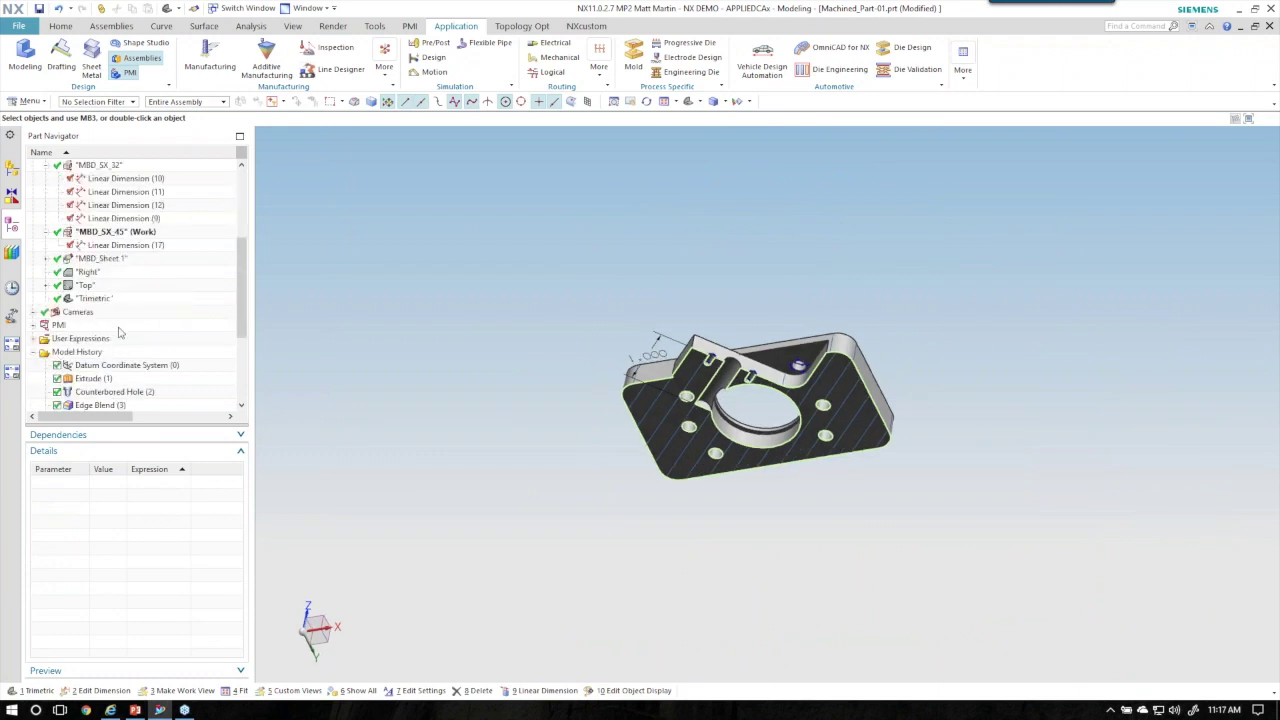
double_click(105, 299)
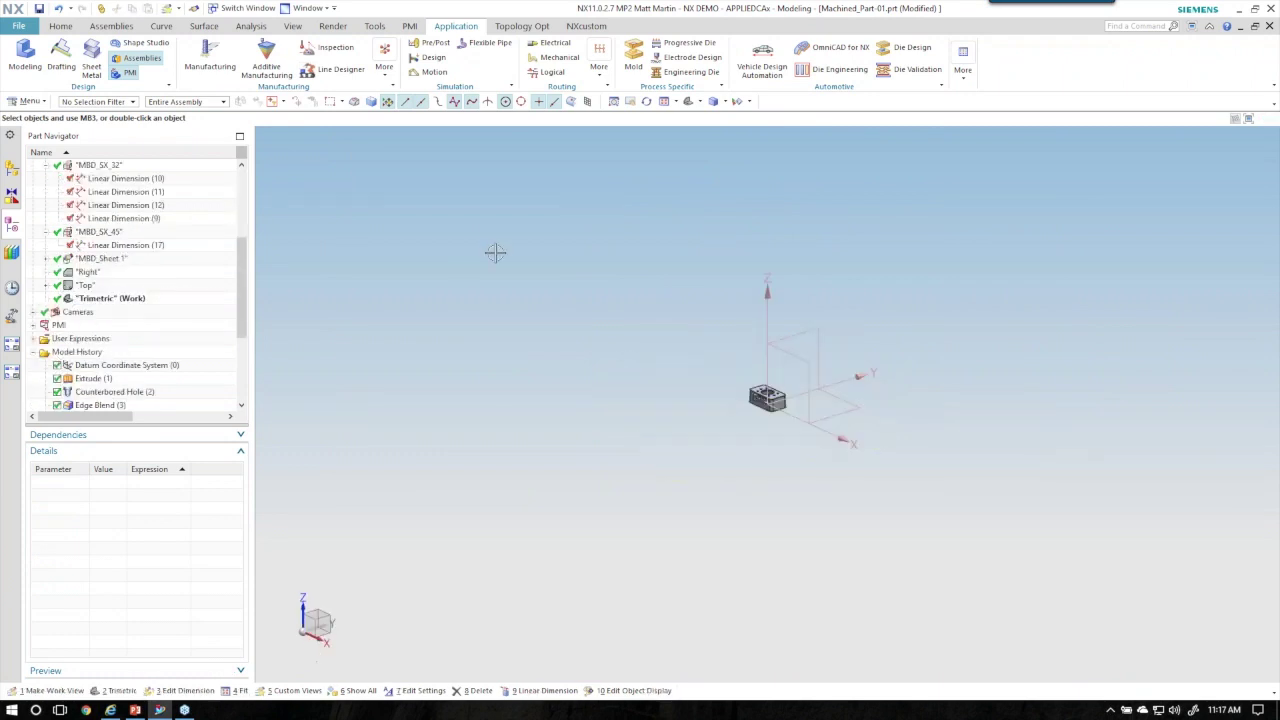
key(Home)
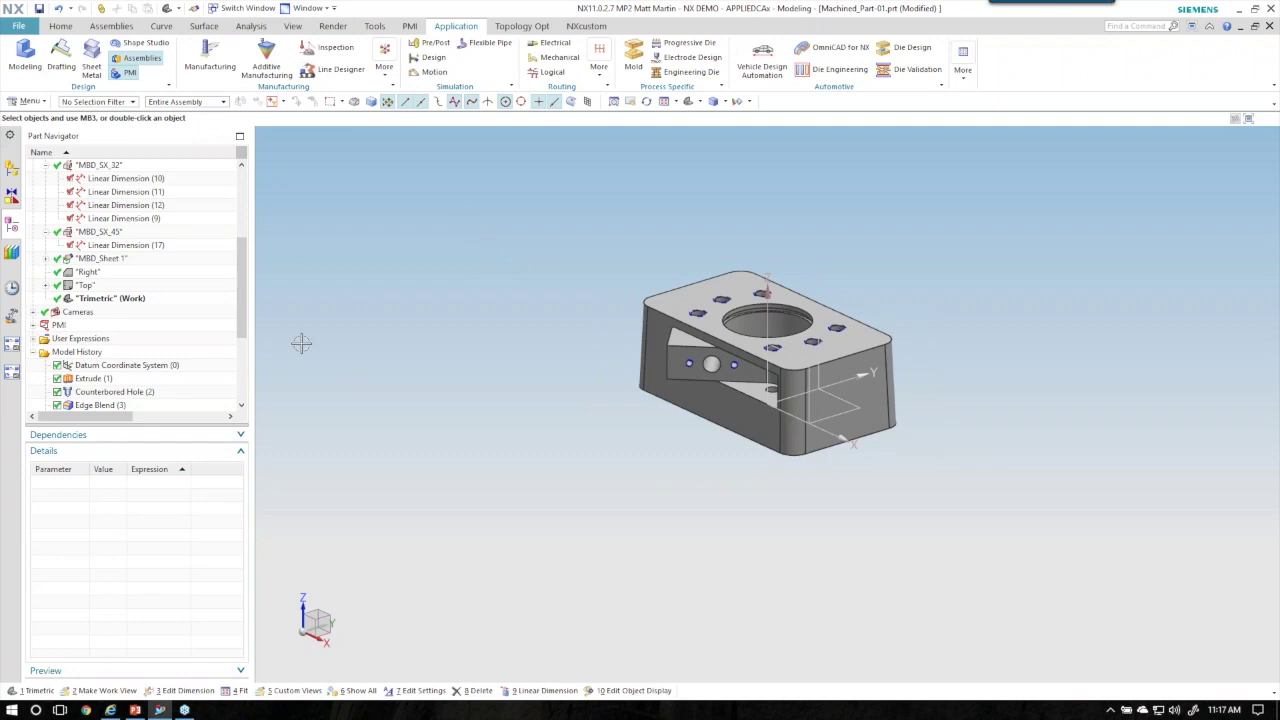
Collapse MBD_ORTHO_31 and MBD_SX_32, and review MBD_AUXIL_44, MBD_ORTHO_31, MBD_SX_32 and MBD_SX_45 by making each the work view in turn
scroll(117, 256, up, 4)
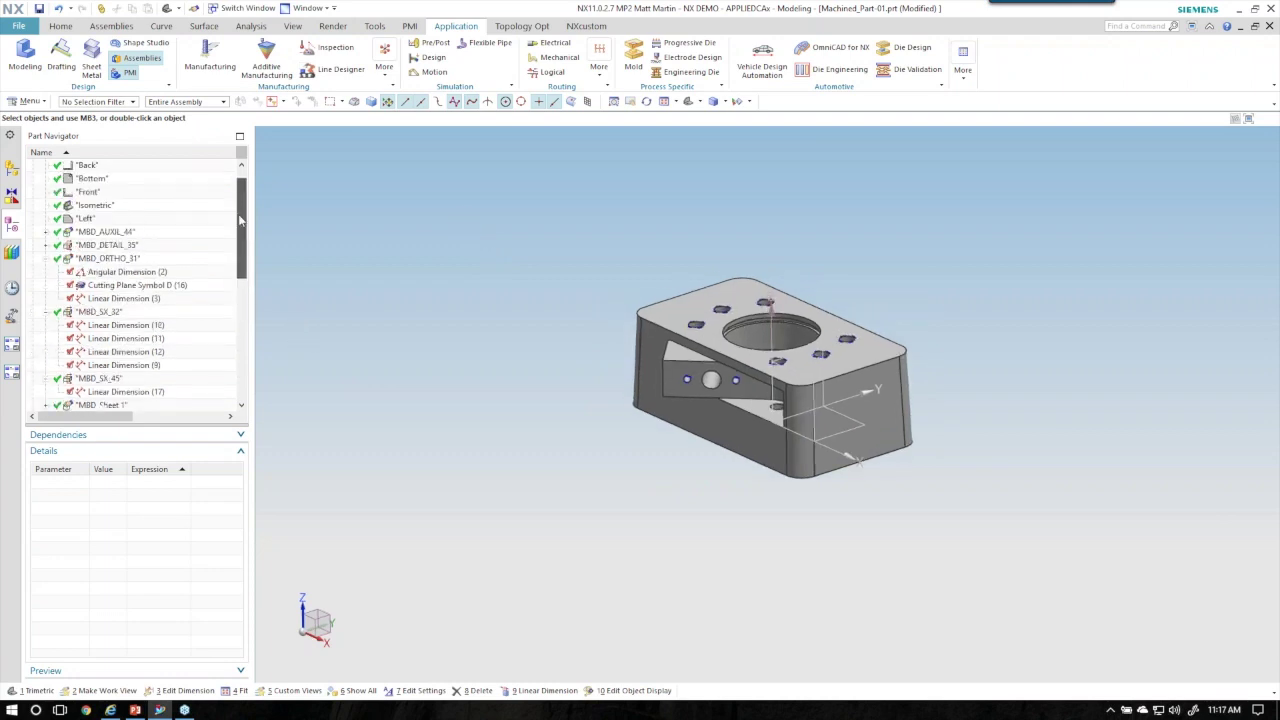
click(46, 258)
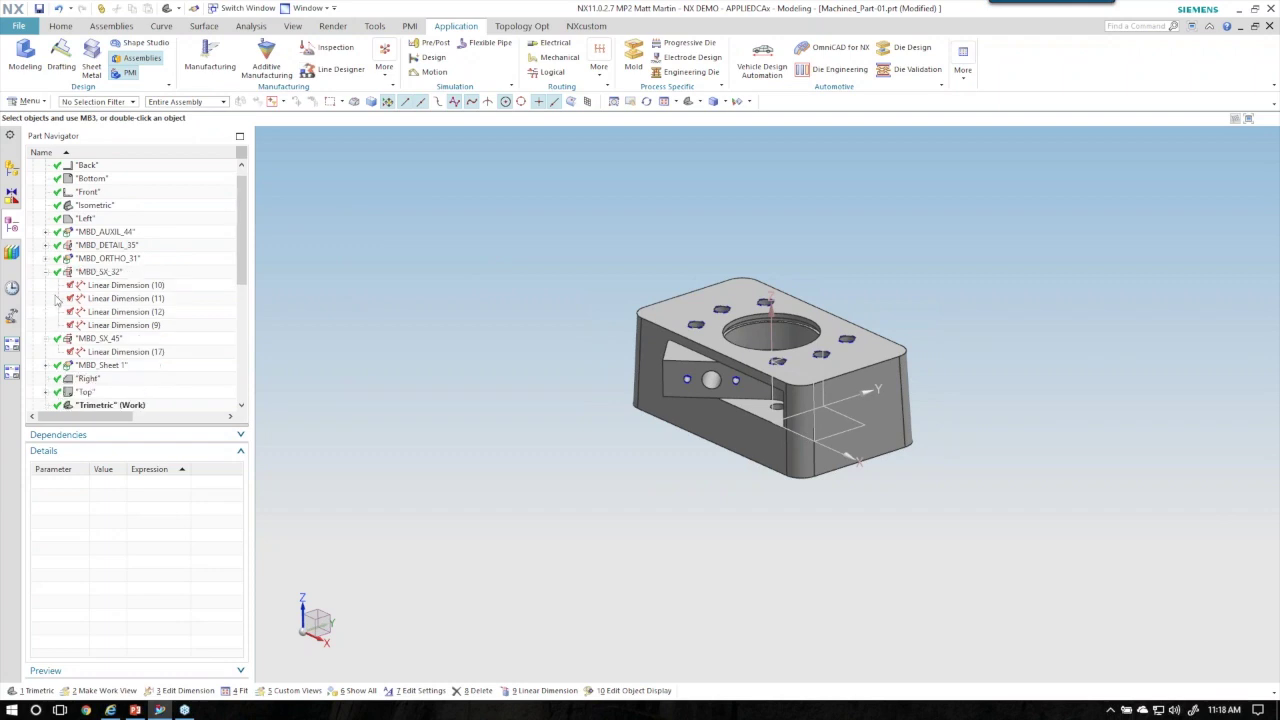
click(46, 272)
double_click(110, 233)
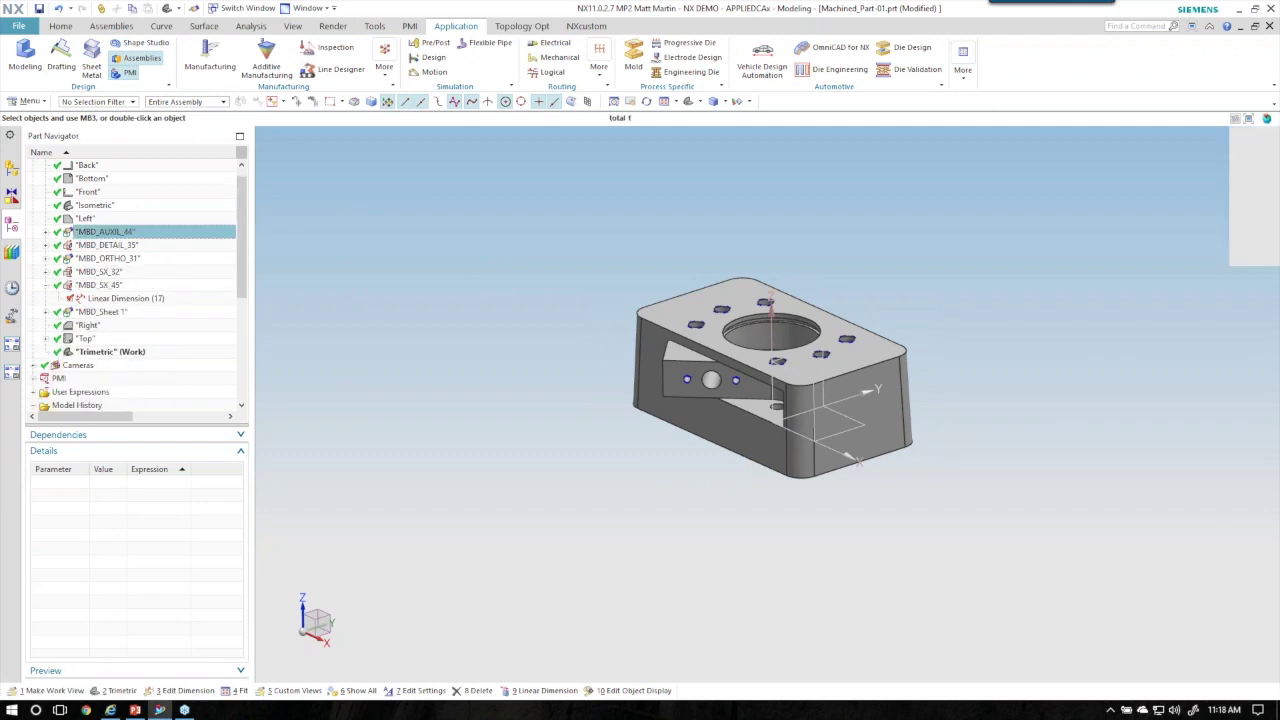
double_click(110, 258)
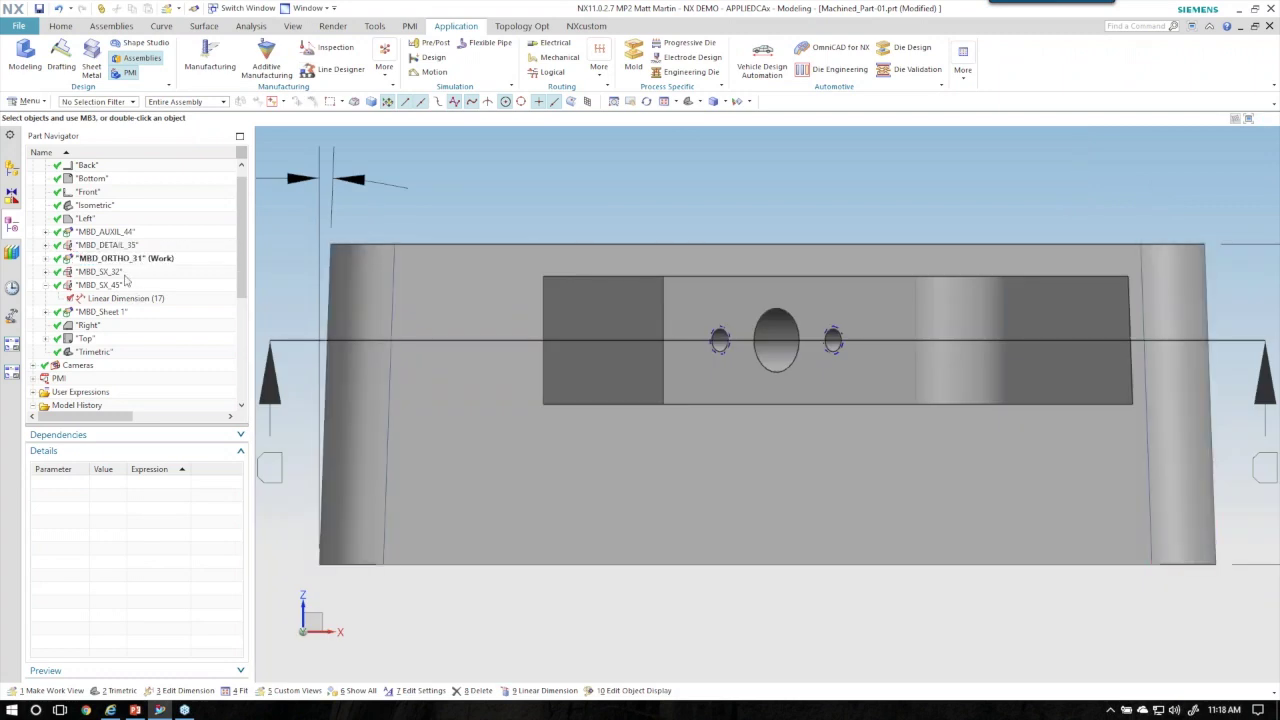
double_click(118, 273)
double_click(100, 285)
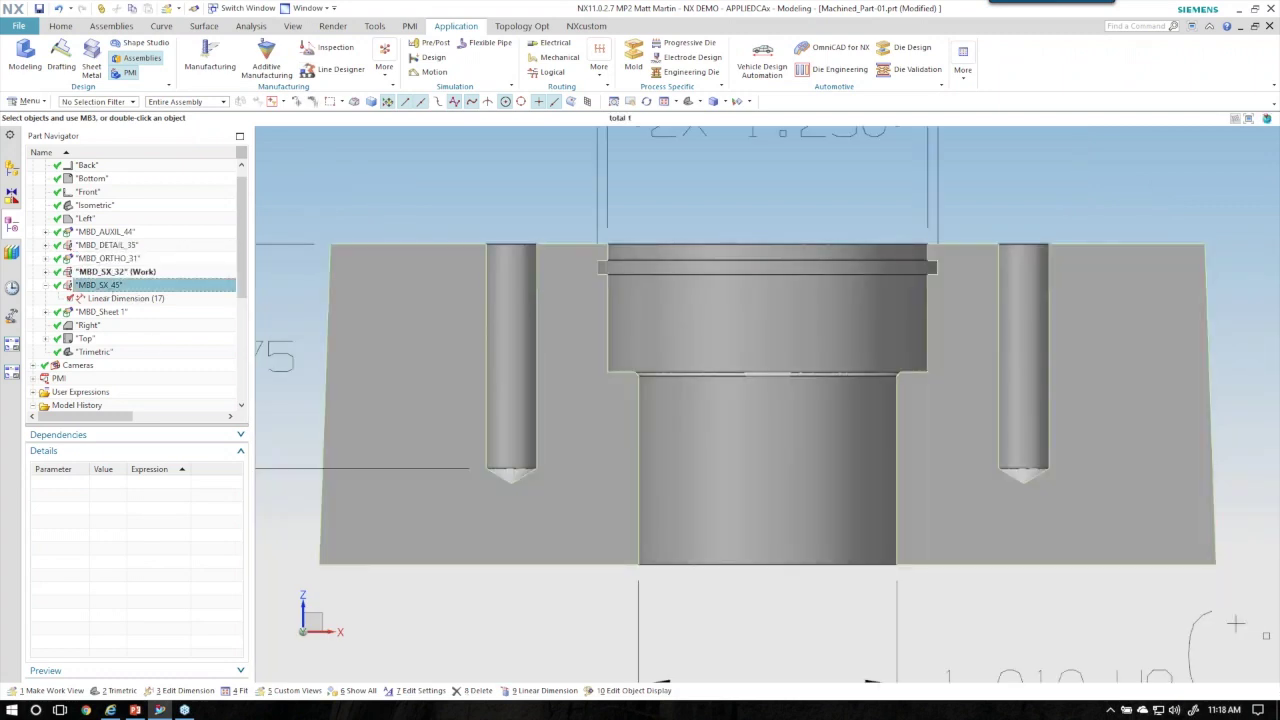
Make MBD_Sheet 1 the work view, expand its contents, and select the "ALL RIGHTS RESERVED" note to examine it
double_click(103, 313)
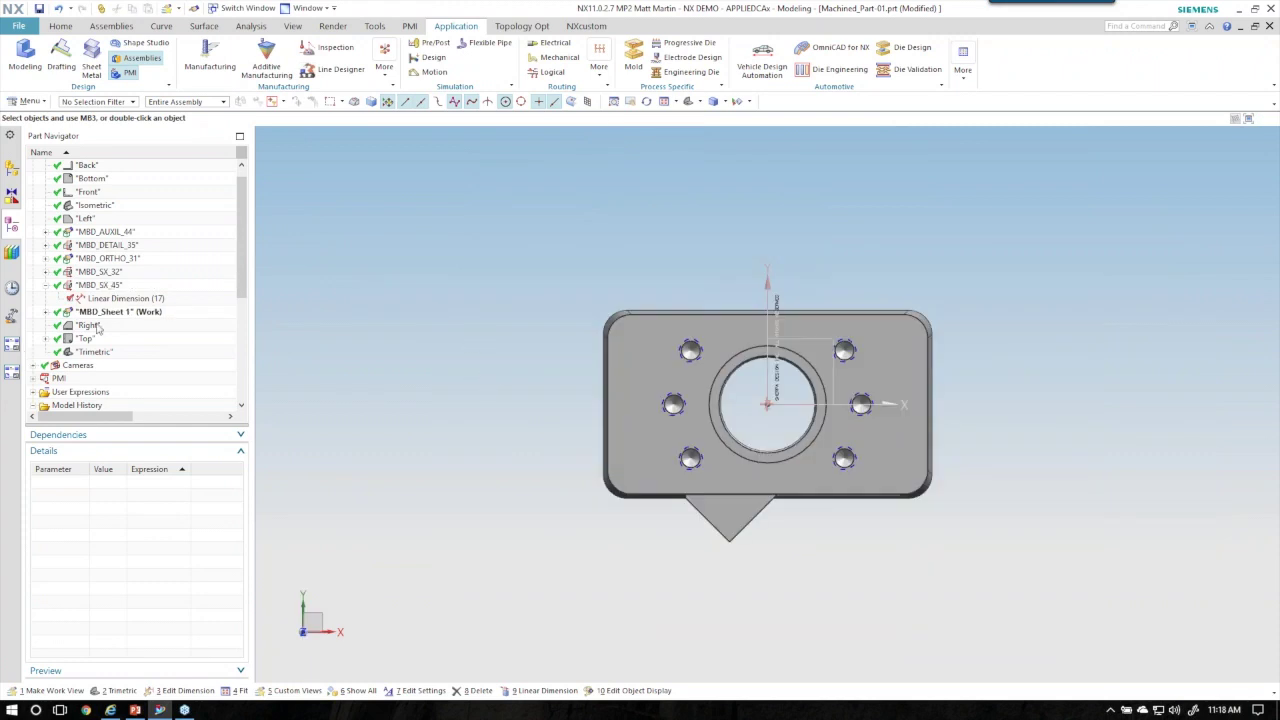
click(103, 314)
click(45, 313)
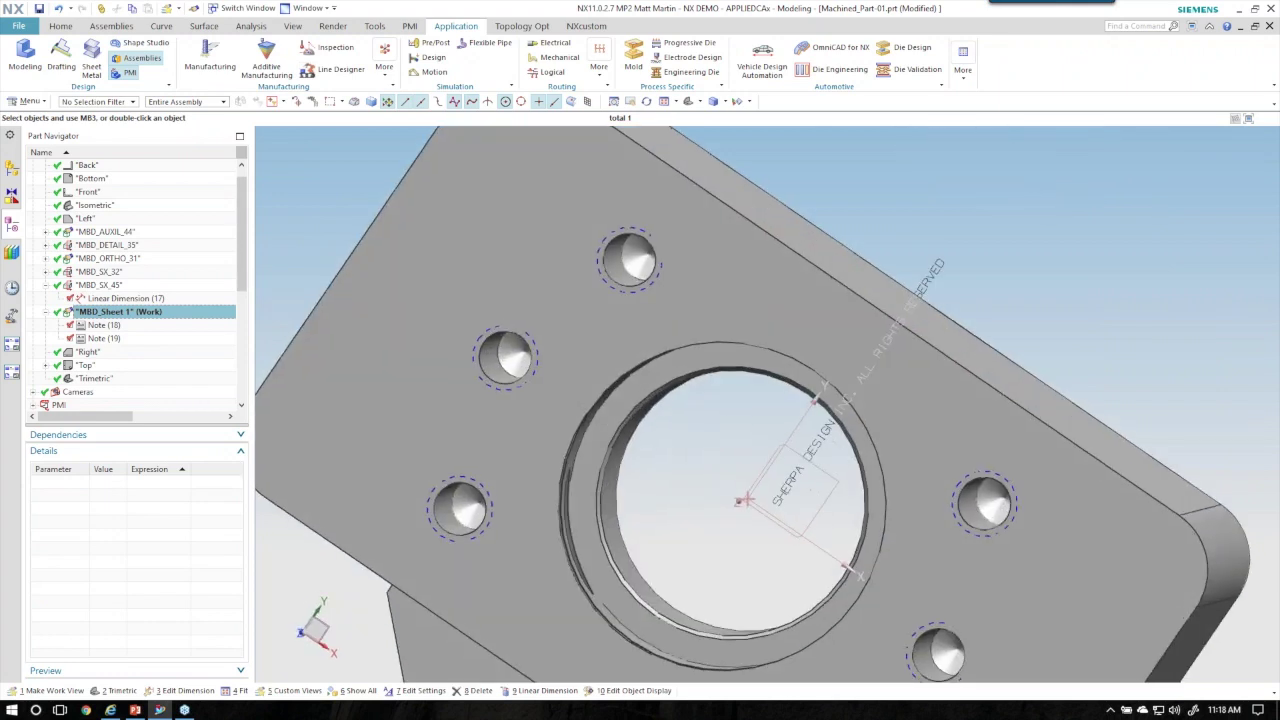
click(876, 362)
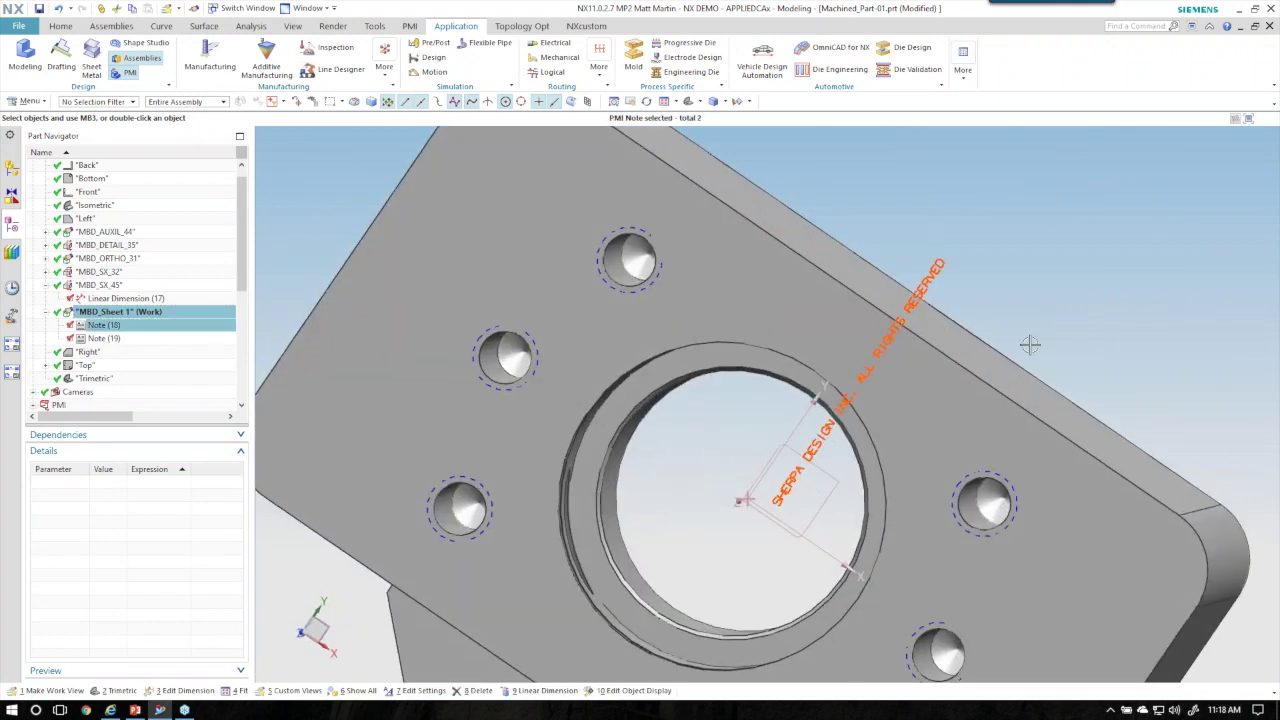
middle_drag(868, 369, 826, 334)
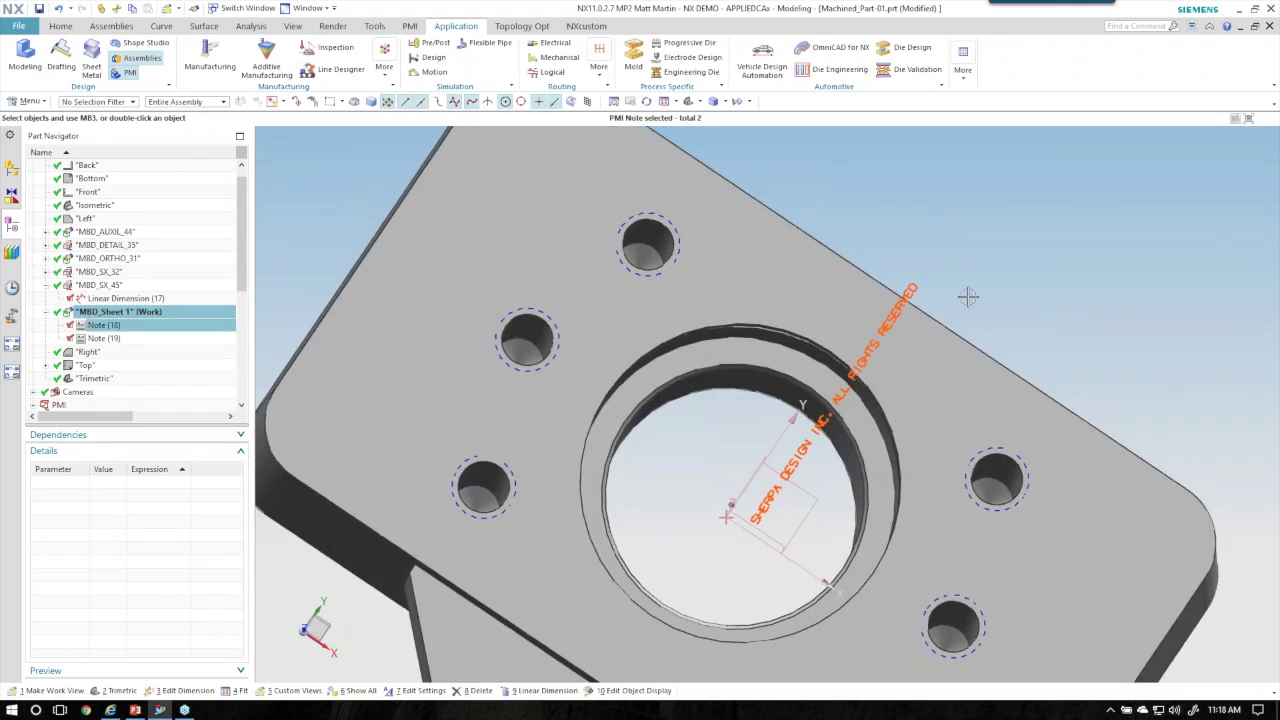
key(Escape)
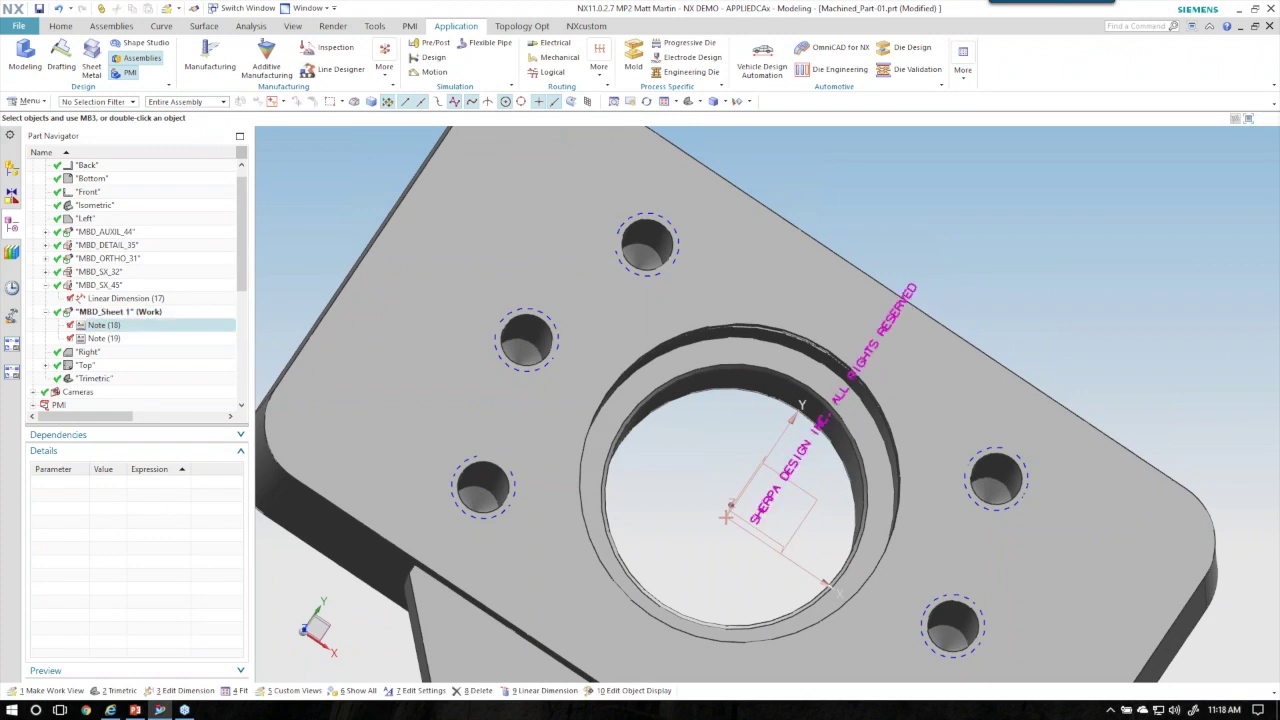
click(906, 306)
middle_drag(1008, 374, 886, 396)
key(Escape)
Locate Note (19) of MBD_Sheet 1, snap the view square to it, and read the general notes beside the model
click(122, 340)
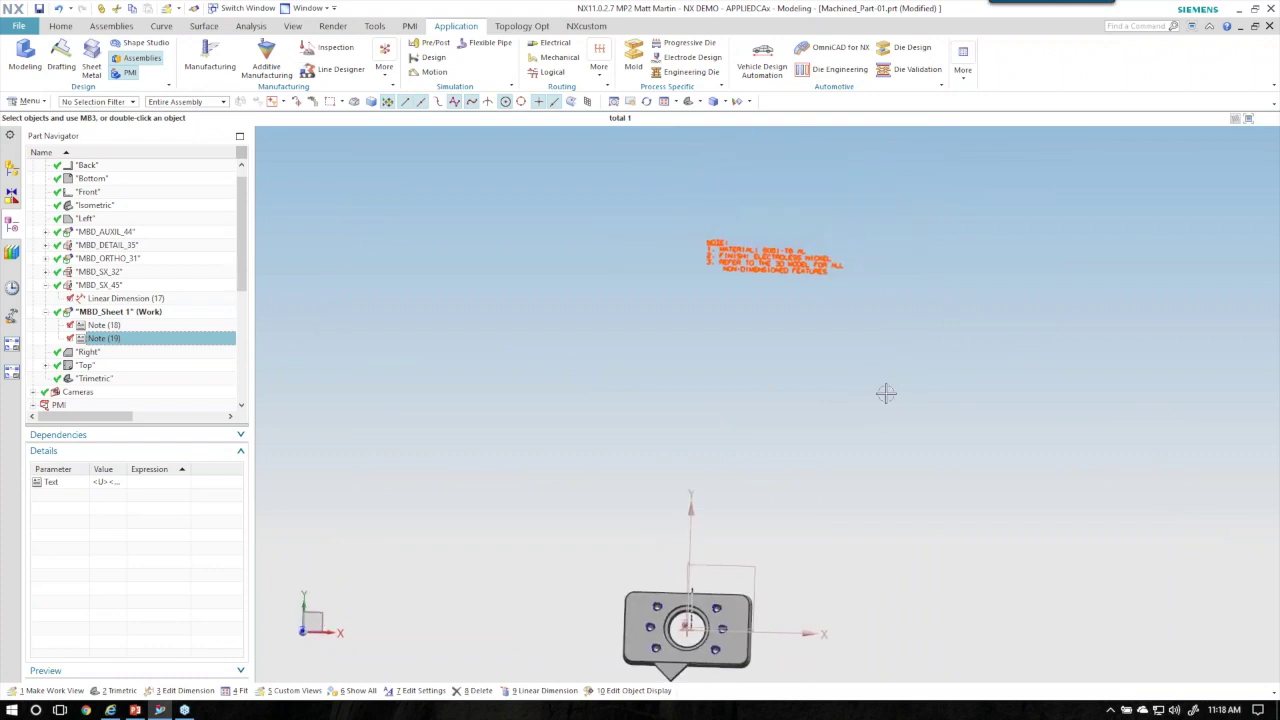
right_click(887, 407)
right_click(838, 368)
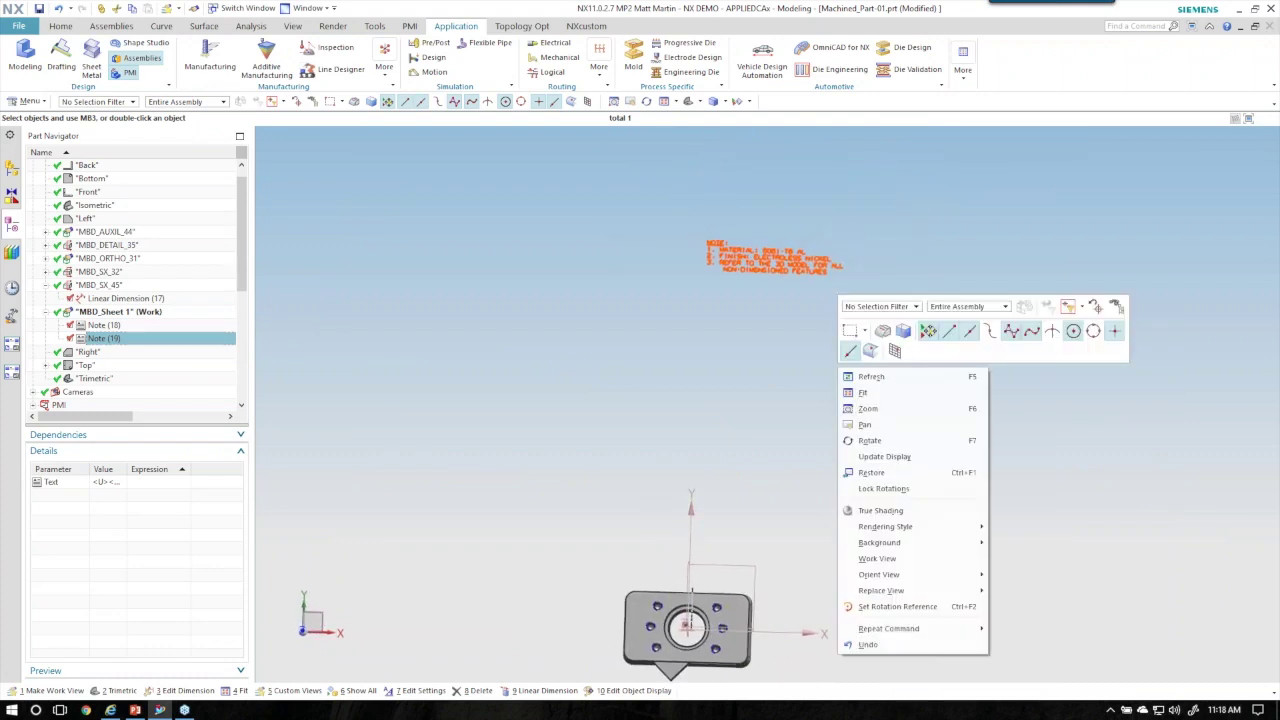
click(807, 345)
key(F8)
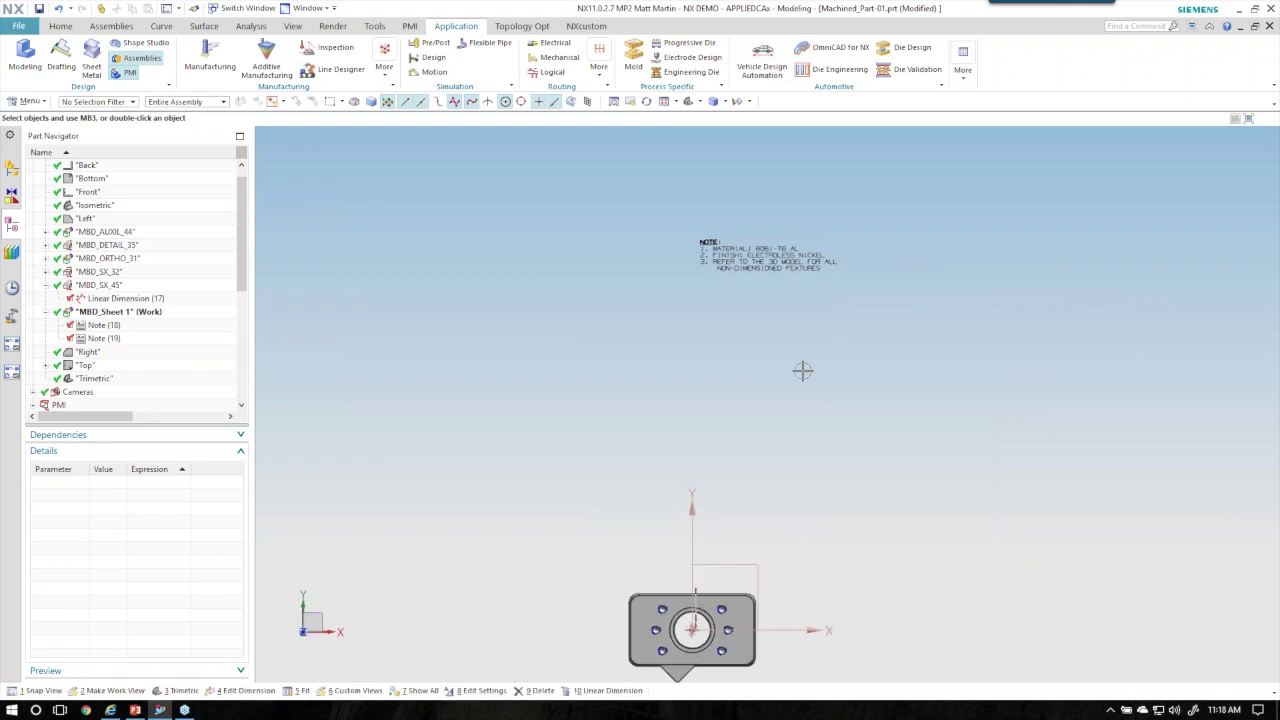
scroll(775, 331, up, 4)
scroll(806, 372, down, 1)
scroll(692, 284, up, 2)
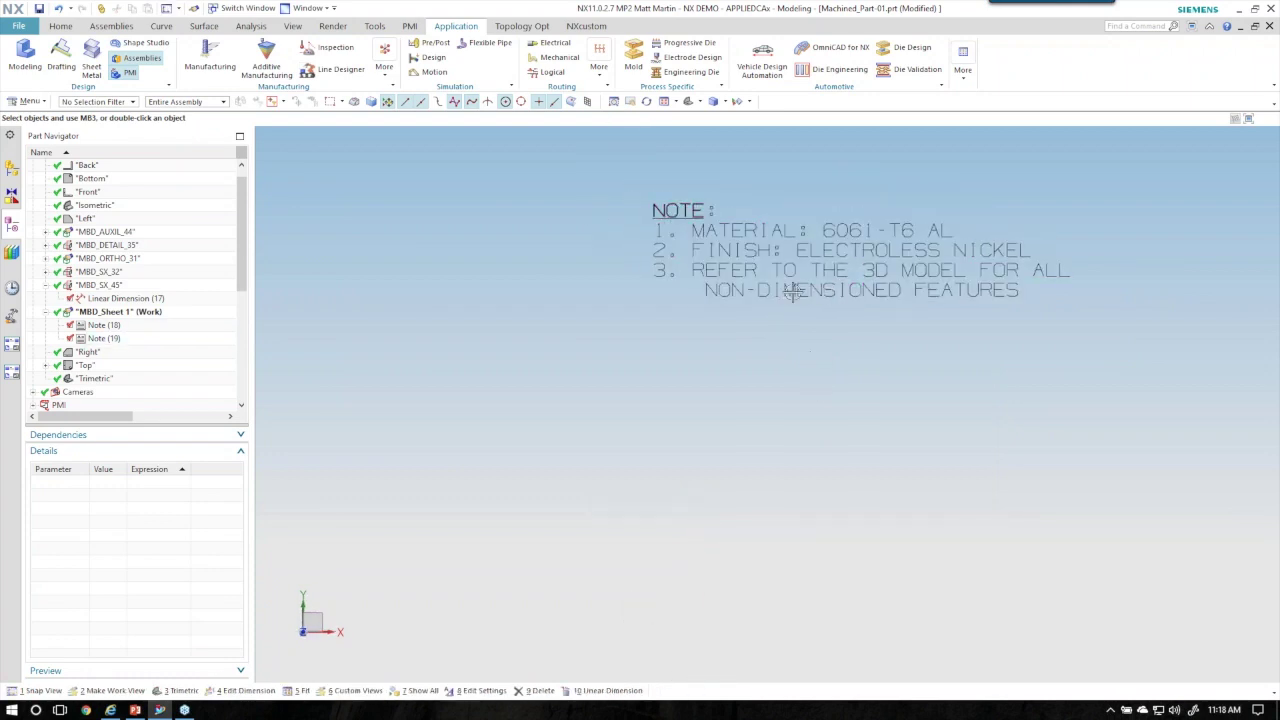
scroll(846, 374, down, 5)
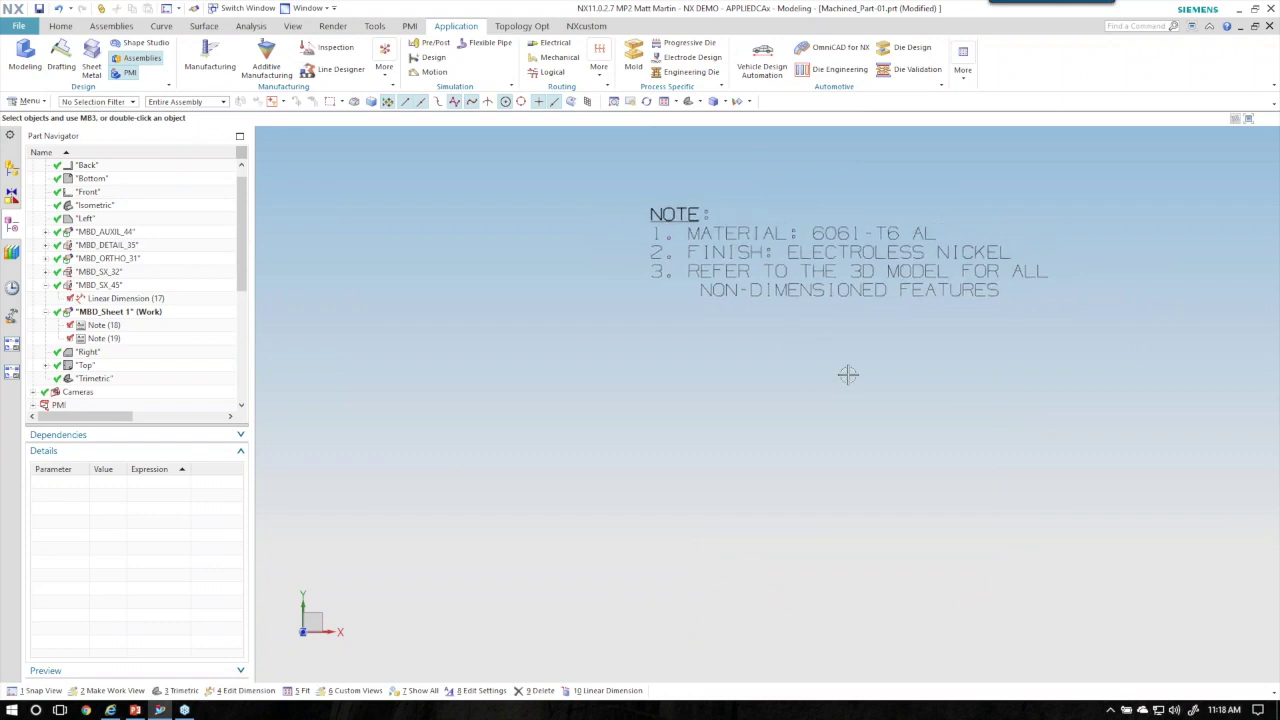
middle_drag(898, 371, 560, 342)
mouse_move(243, 233)
mouse_down()
mouse_move(238, 282)
mouse_move(239, 251)
mouse_up()
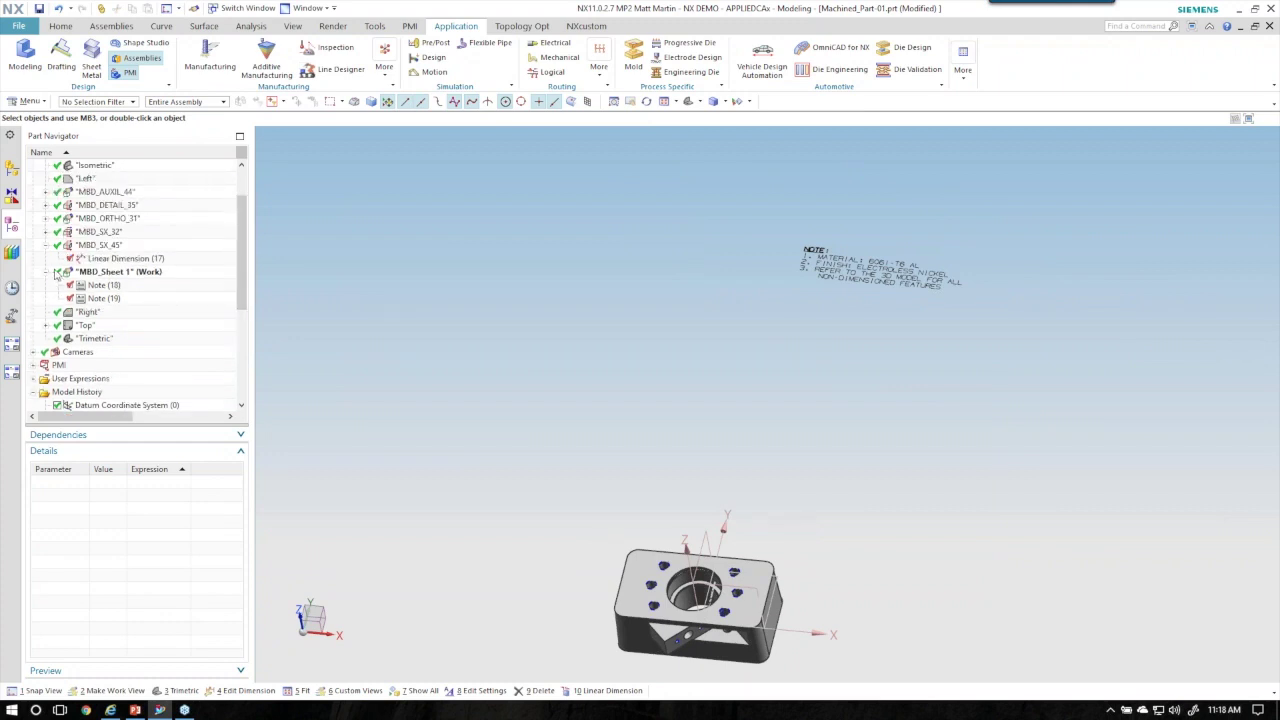
Open the conversion report for the MBD_Sheet 1 model view
scroll(361, 330, down, 4)
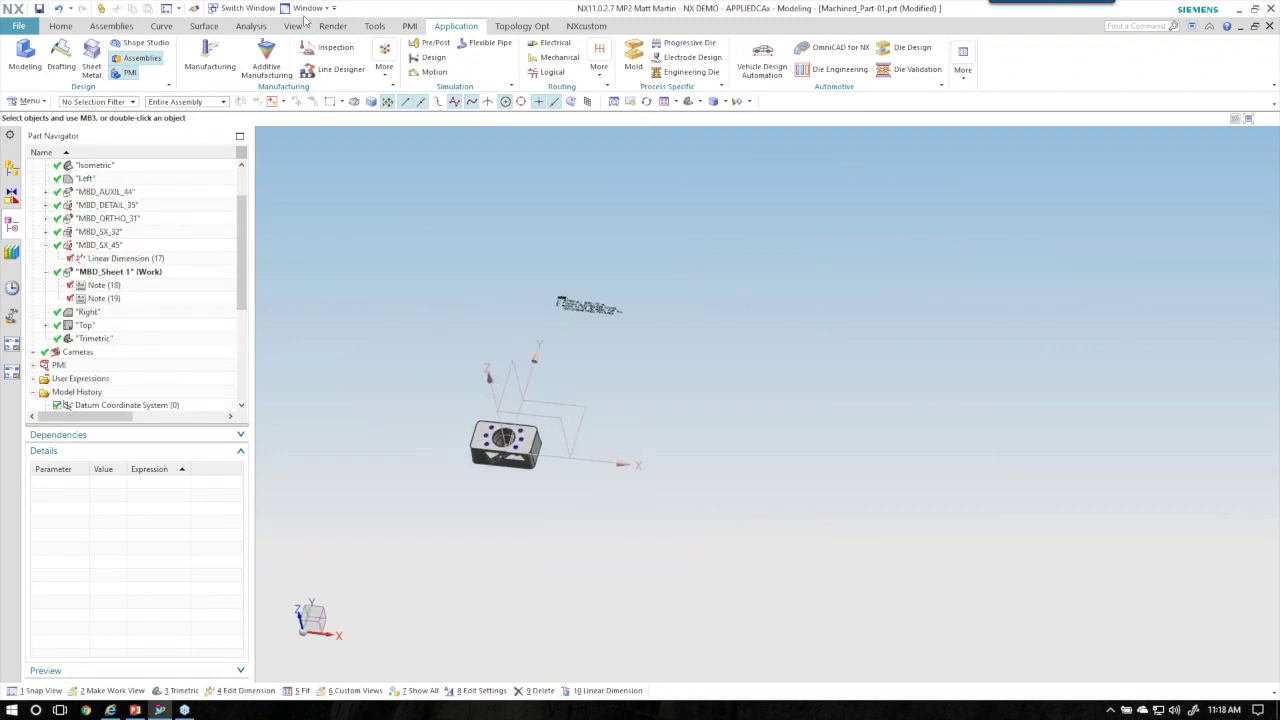
scroll(128, 209, up, 2)
click(110, 330)
right_click(111, 328)
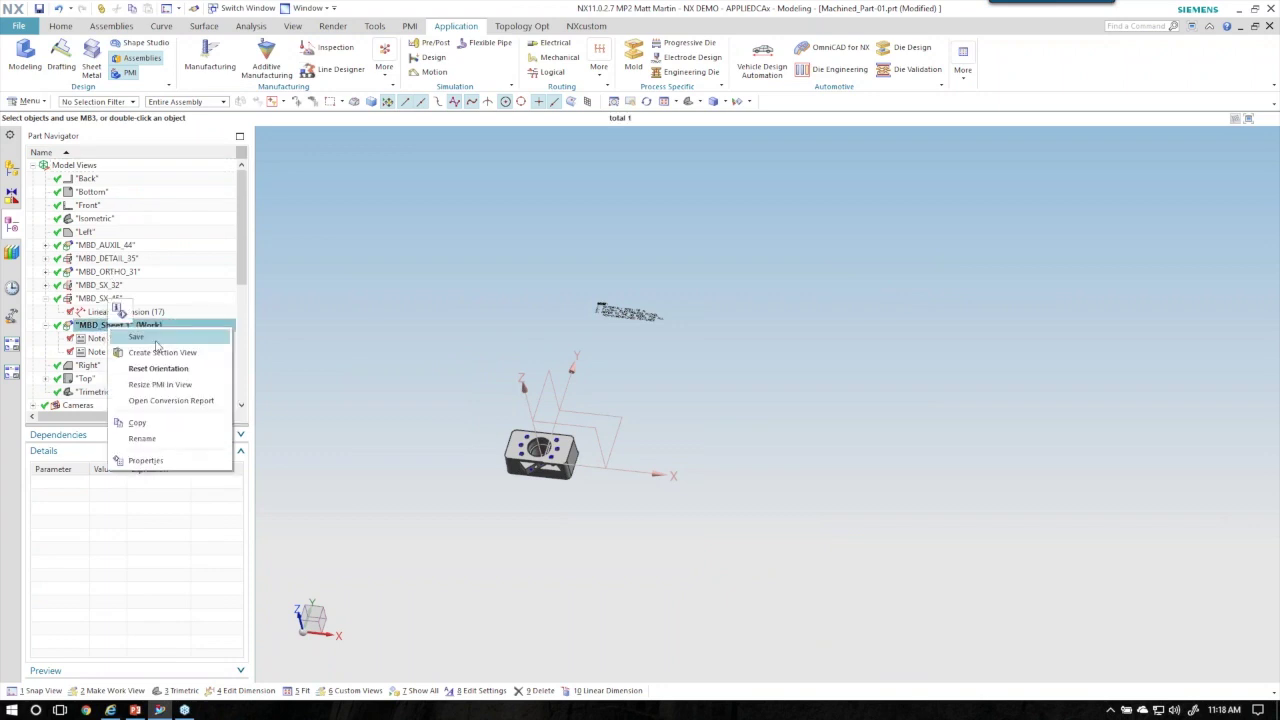
click(171, 401)
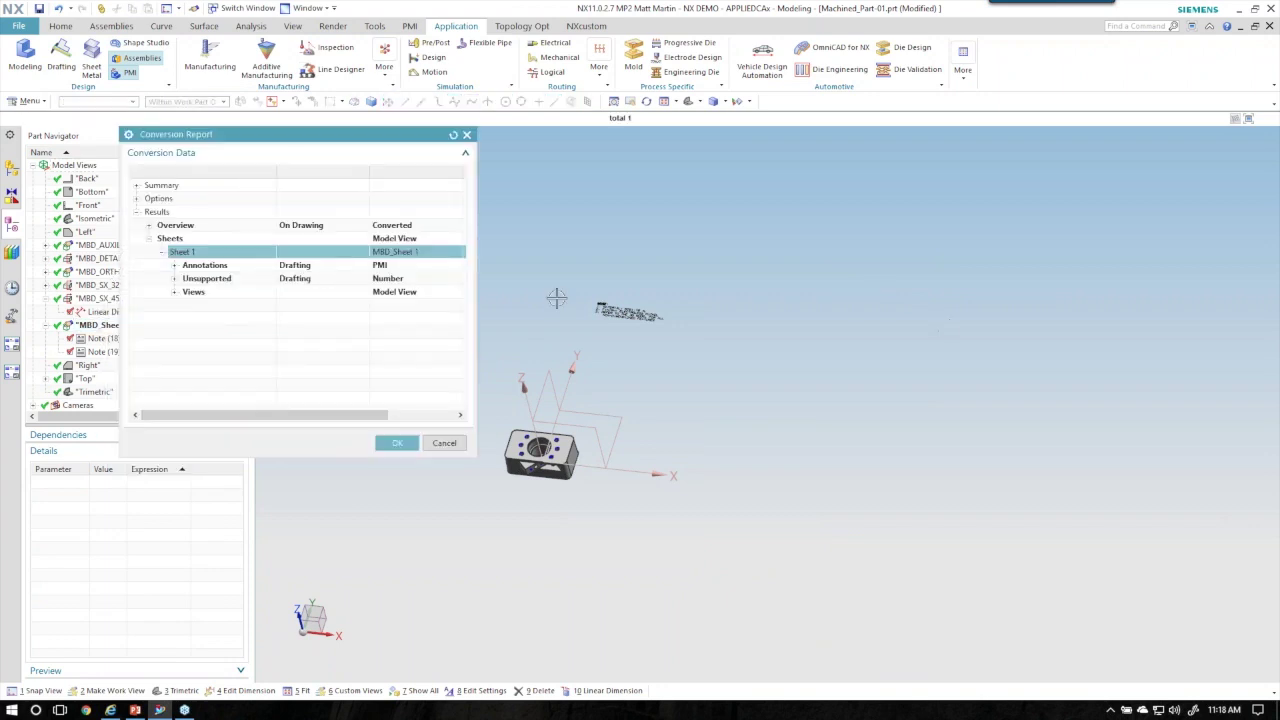
Expand the Sheet 1 annotations in the conversion report, enlarge the report and widen its drafting column to read the full entries
double_click(214, 266)
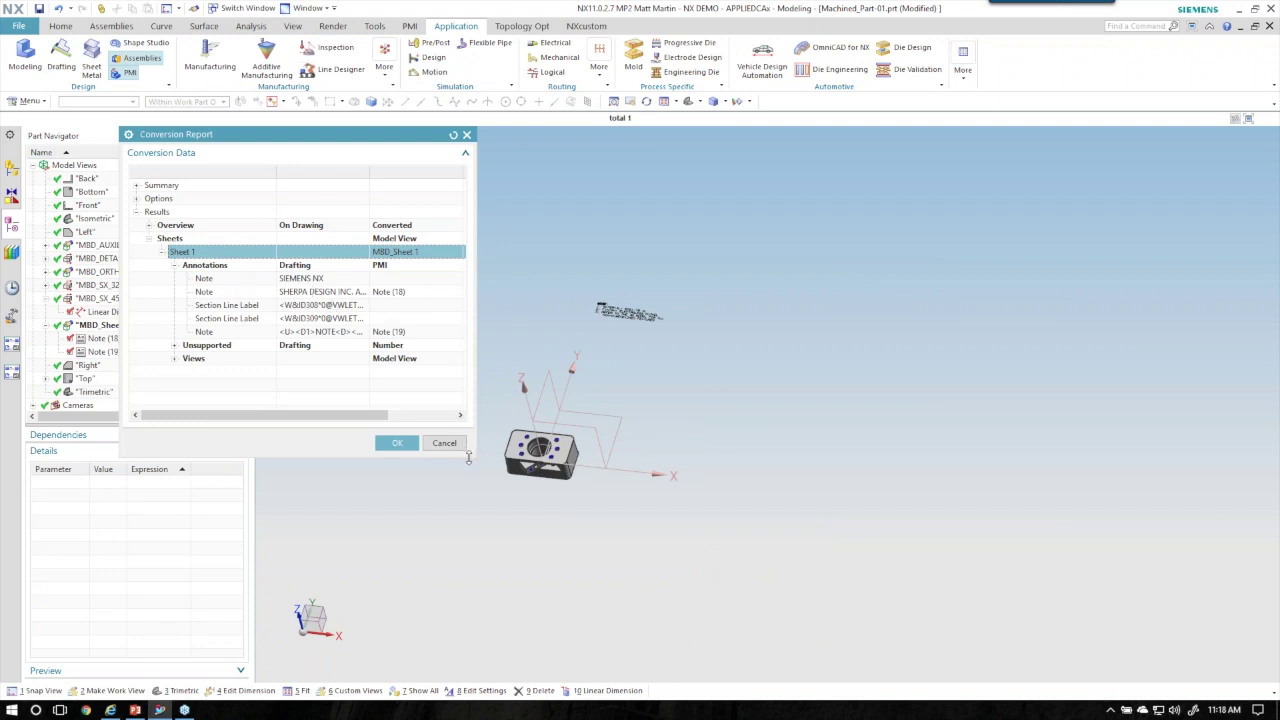
drag(468, 457, 468, 517)
drag(474, 361, 720, 362)
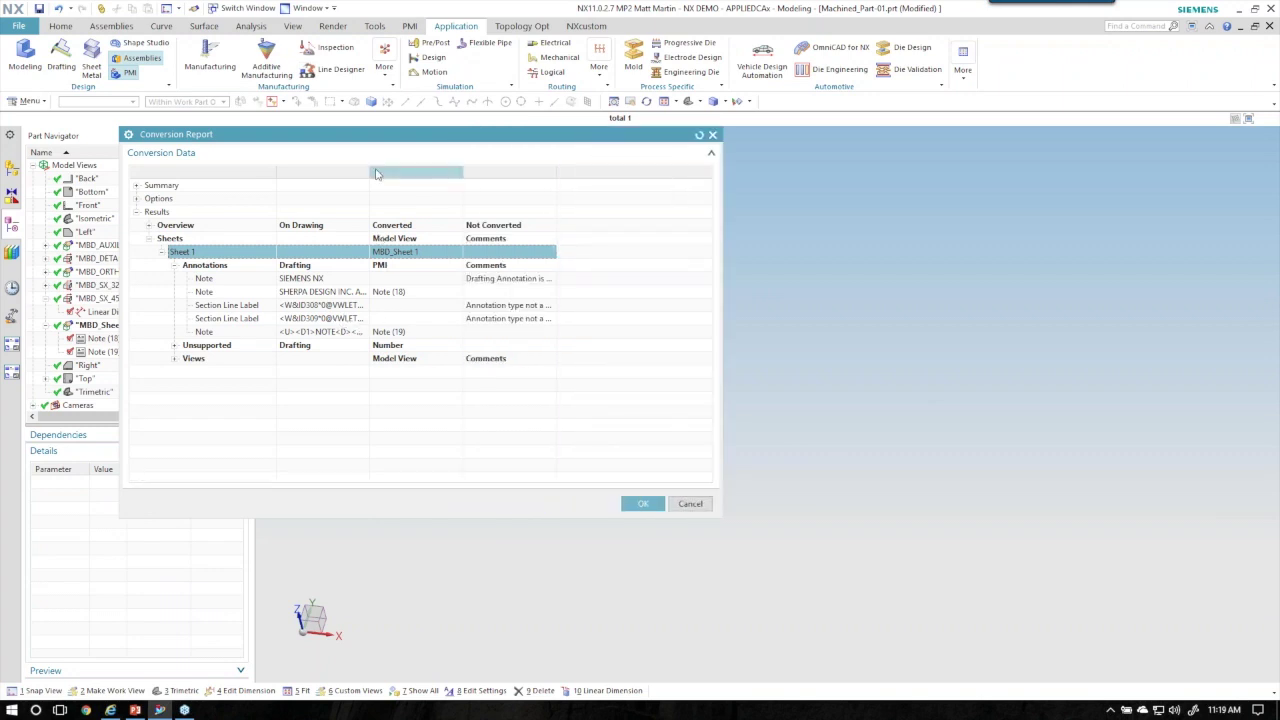
drag(370, 170, 442, 170)
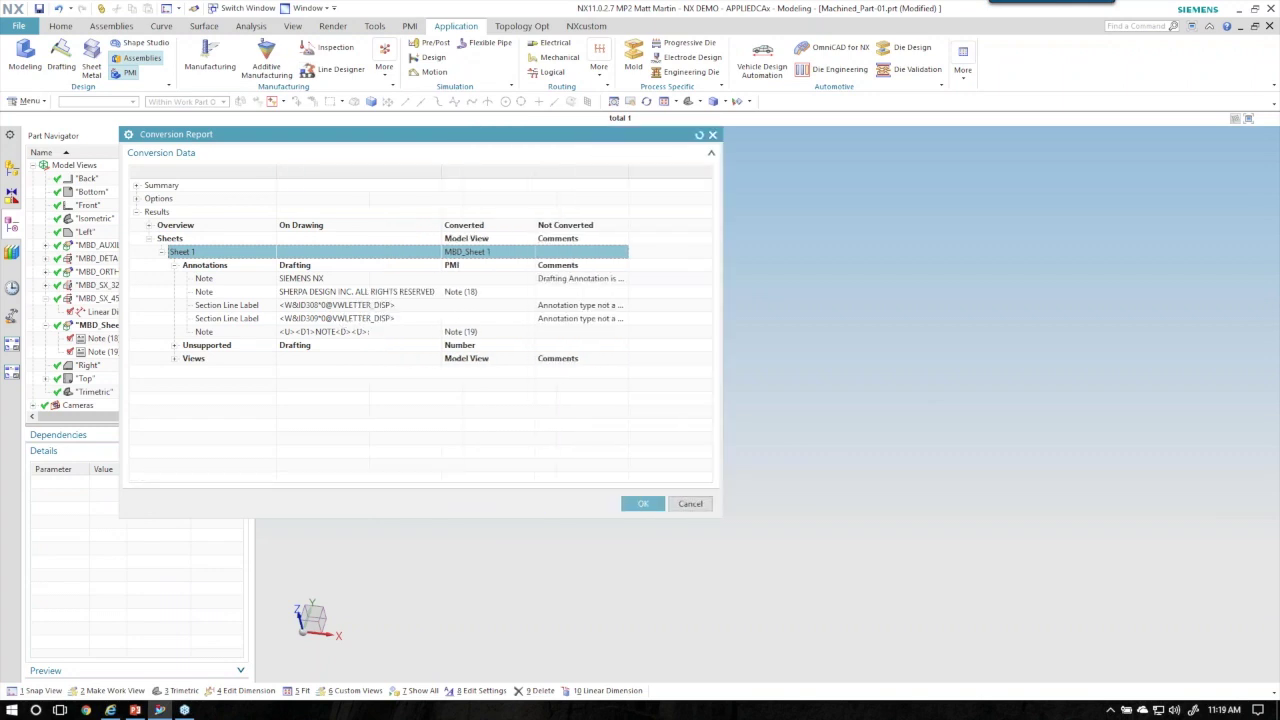
Highlight Note (19) from the conversion report, review the unsupported items and the converted views of Sheet 1, and close the report
click(340, 333)
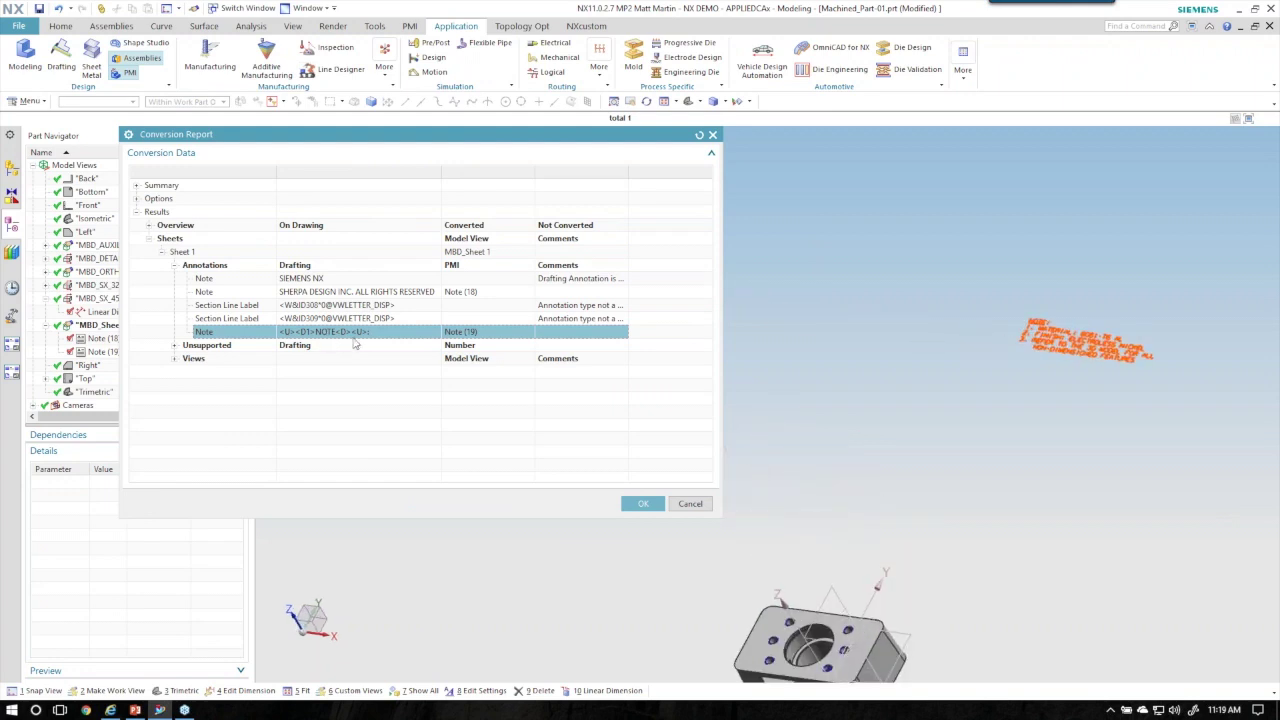
click(175, 345)
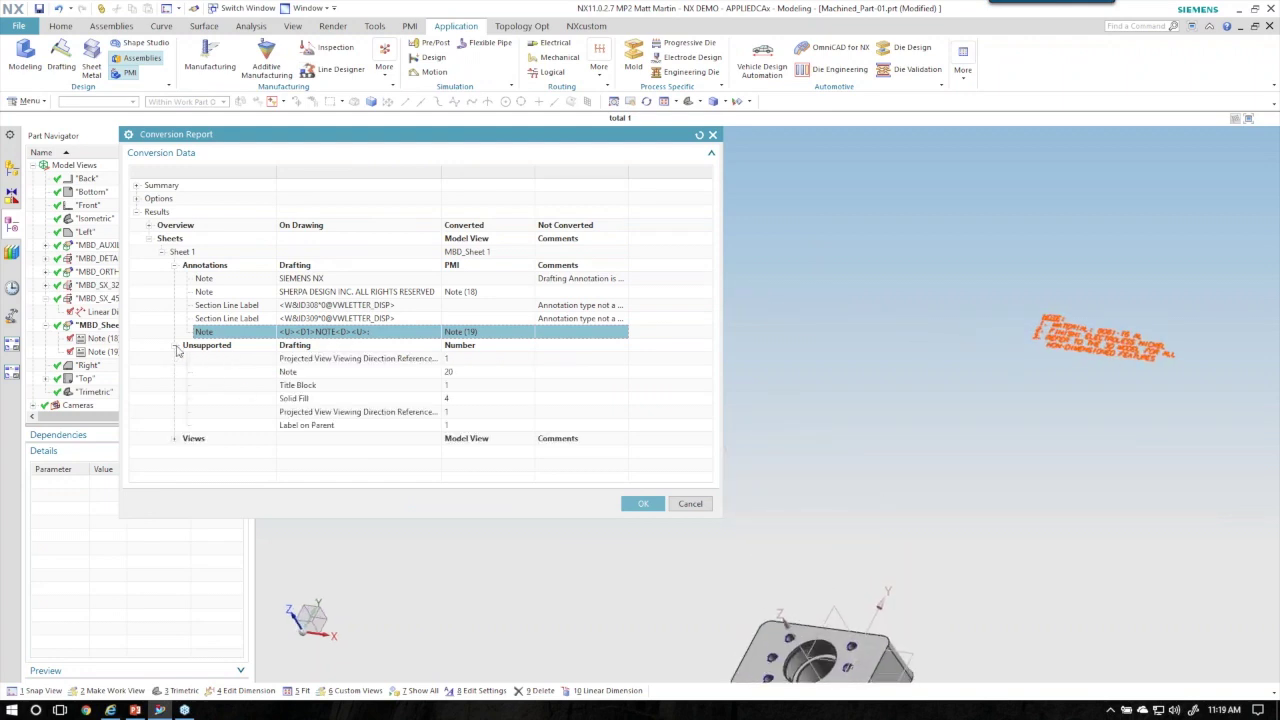
click(177, 440)
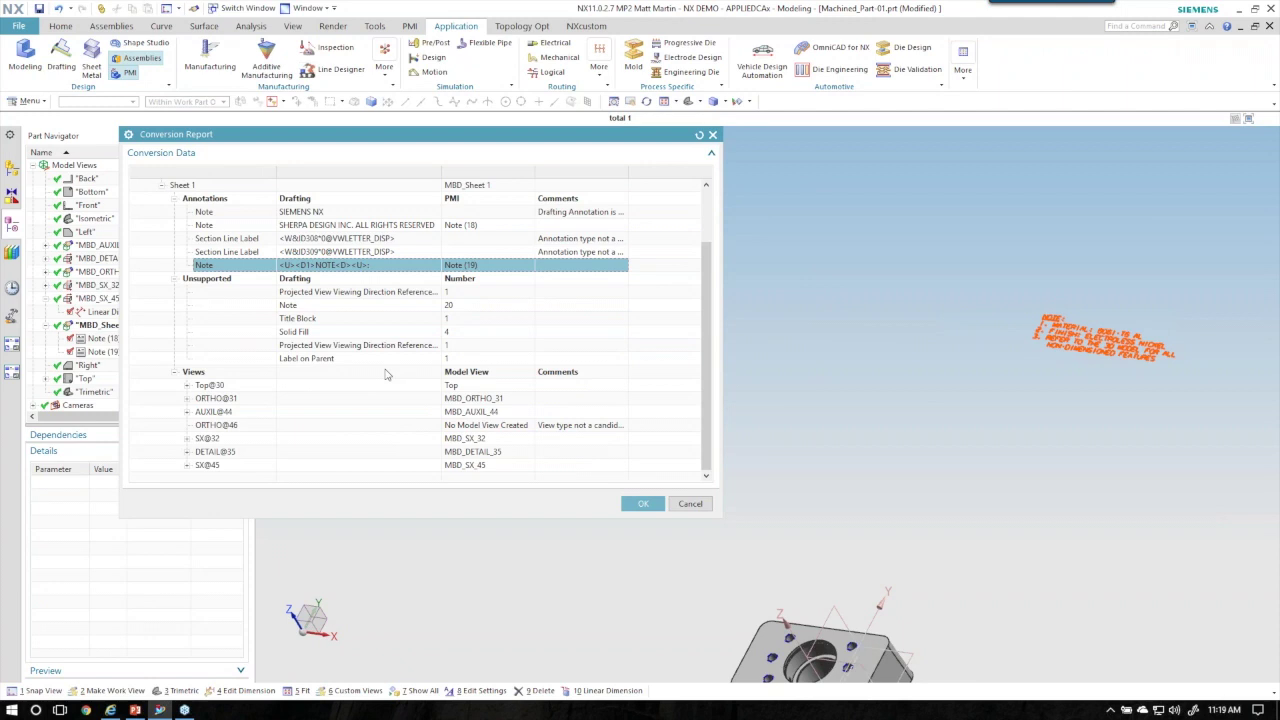
click(643, 503)
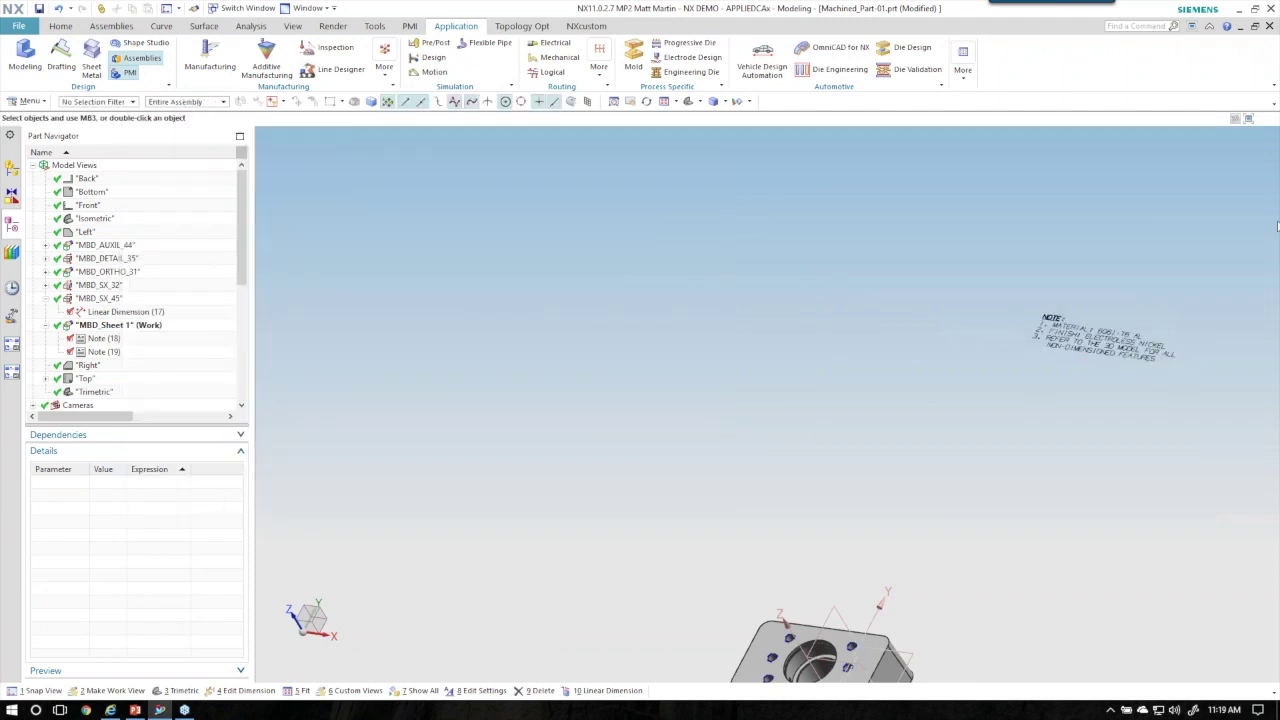
Bring up the Machined_Part-01_dwg1.prt drawing and switch to the BlockPart_dwg1.prt drawing
scroll(814, 449, down, 2)
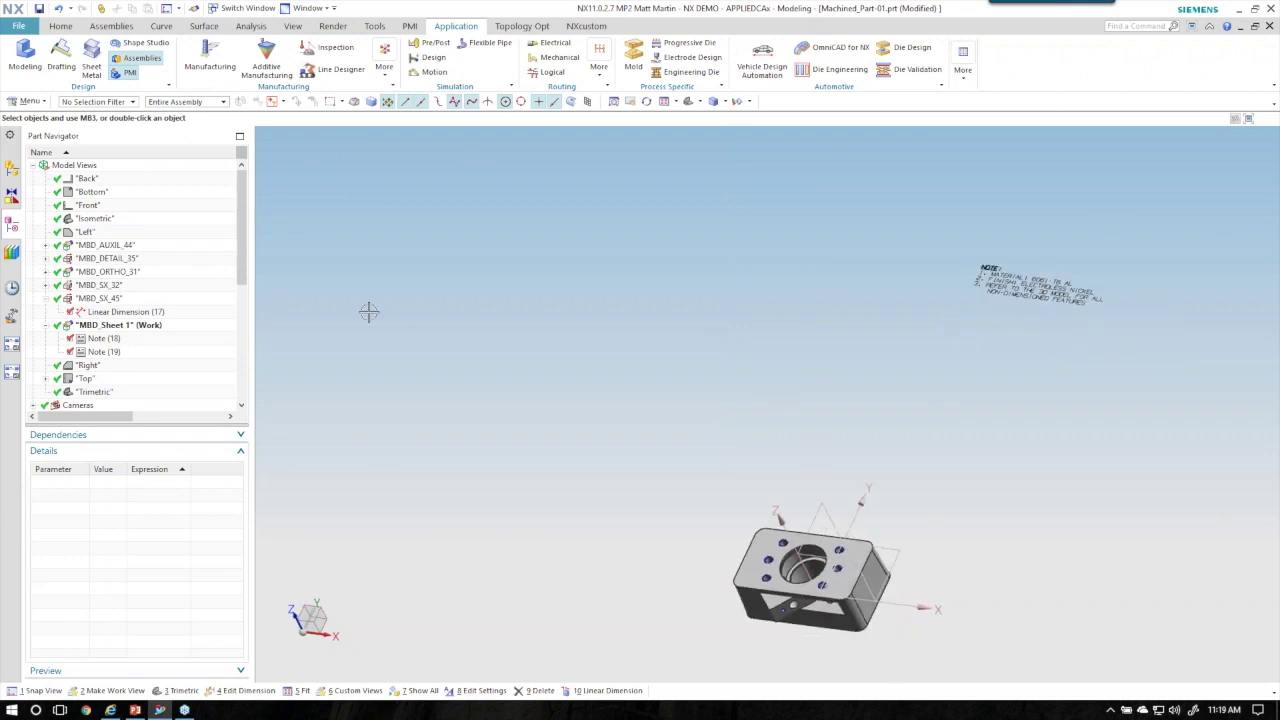
click(309, 8)
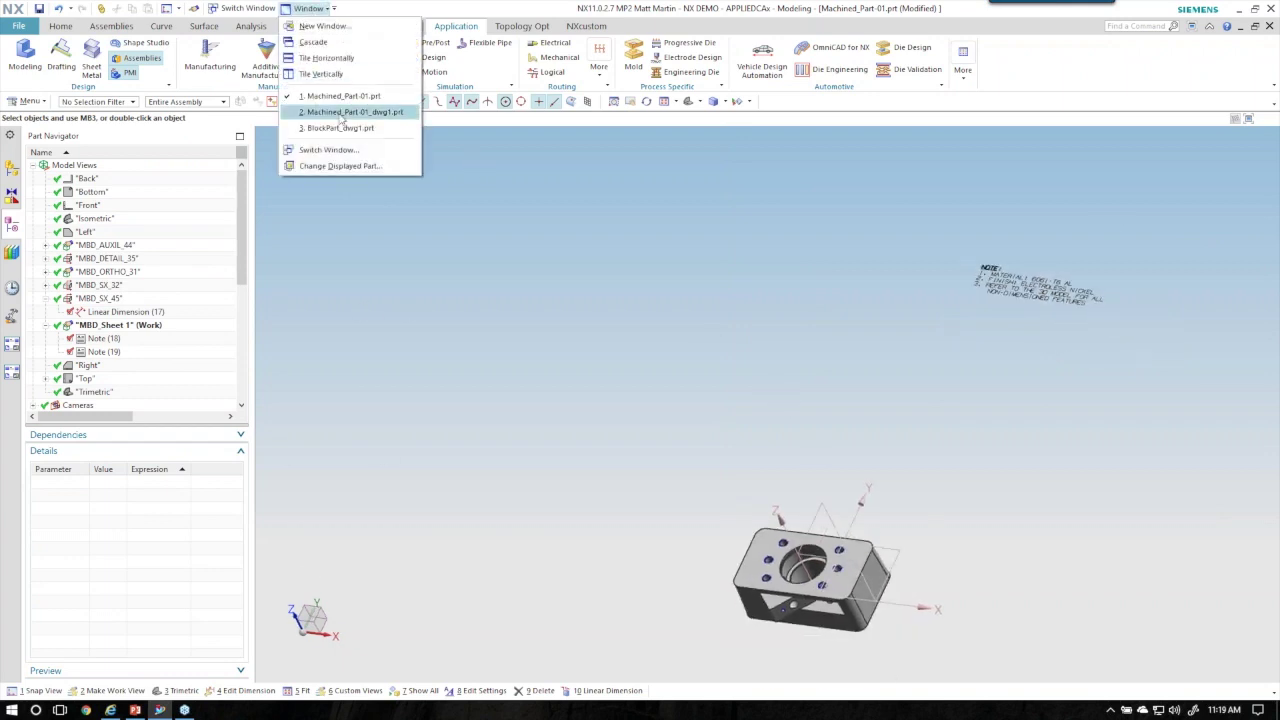
click(345, 112)
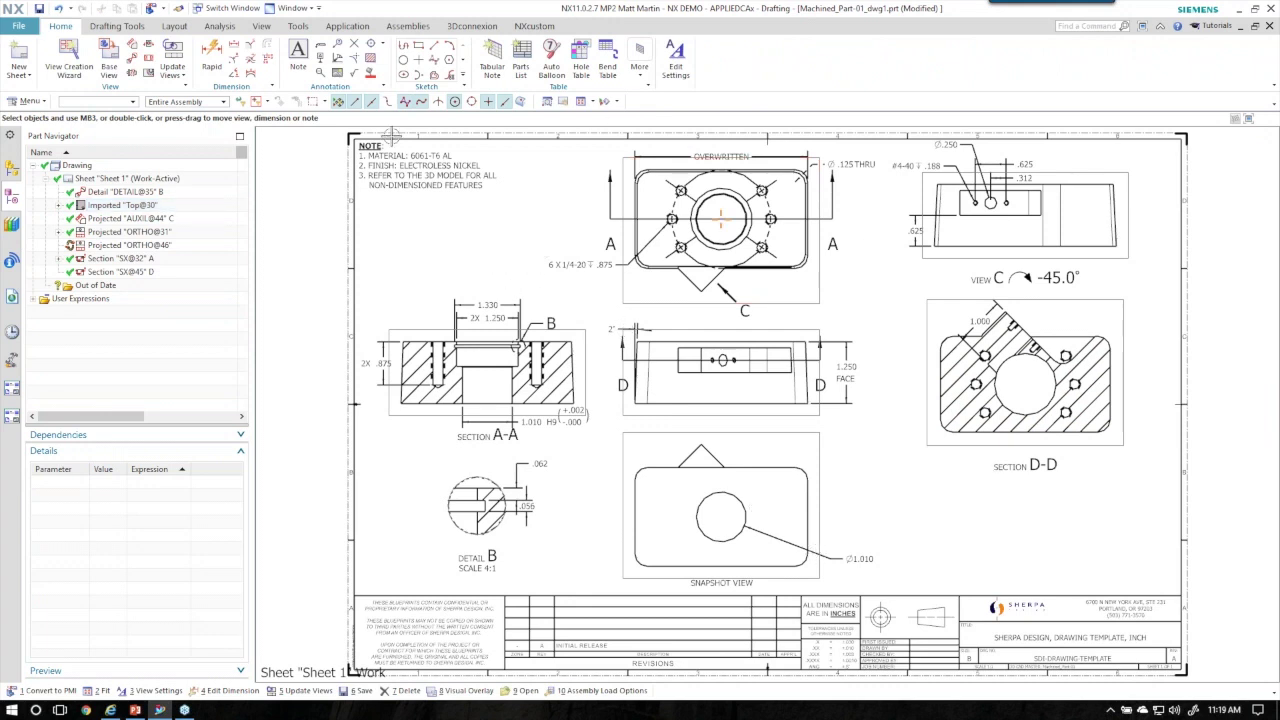
click(296, 8)
click(320, 127)
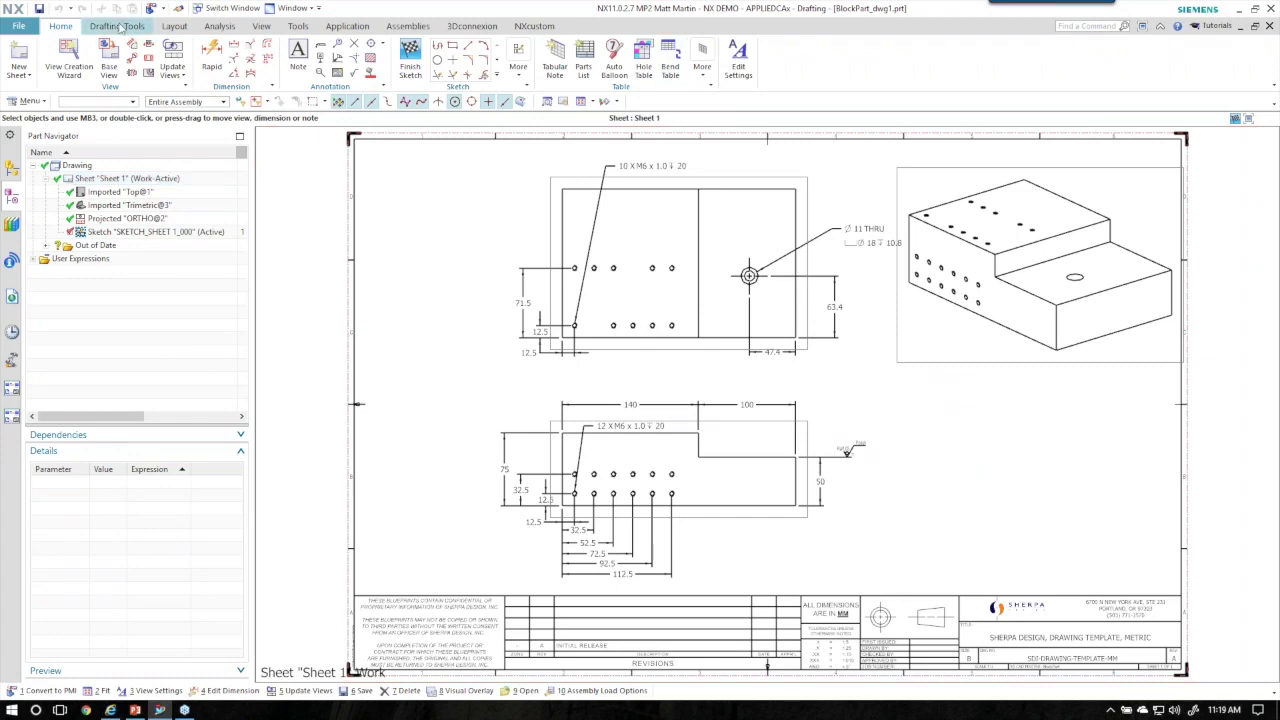
Examine which dimensions, hole callouts and symbols of the block drawing Convert to PMI offers for individual annotation conversion, and leave the command
click(117, 26)
click(474, 60)
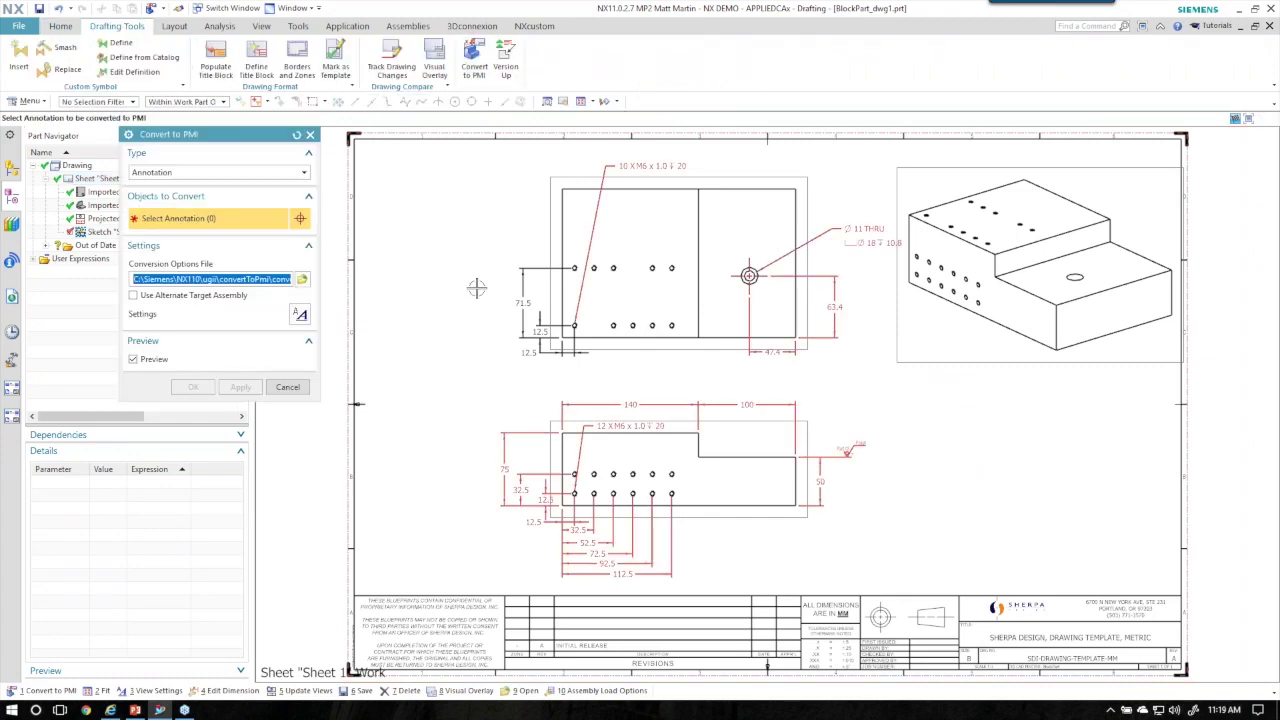
scroll(650, 265, up, 2)
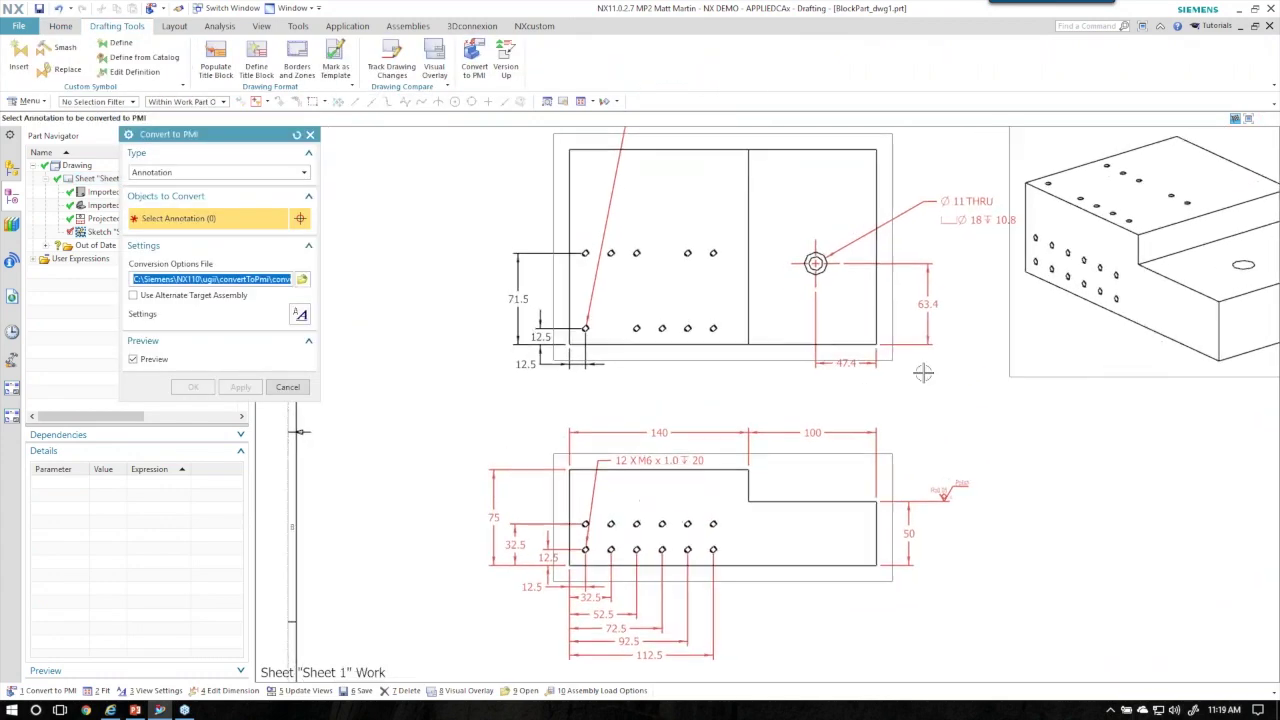
scroll(950, 282, up, 5)
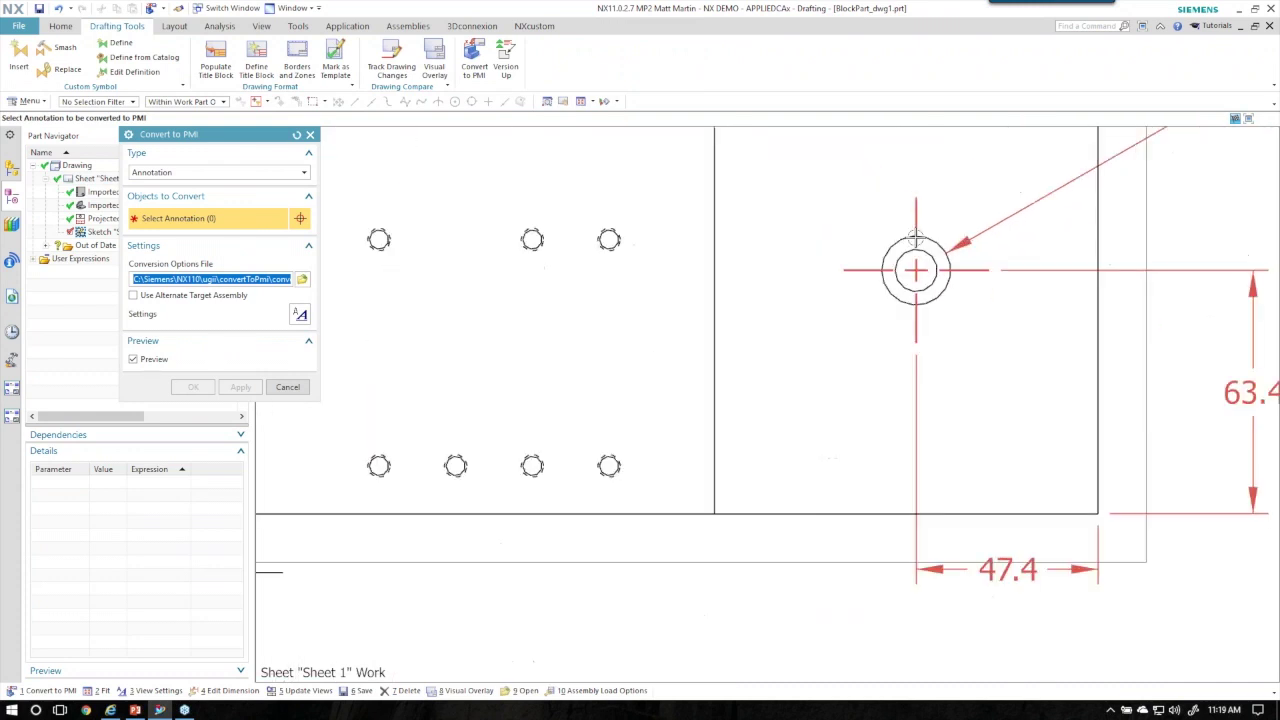
scroll(913, 295, down, 3)
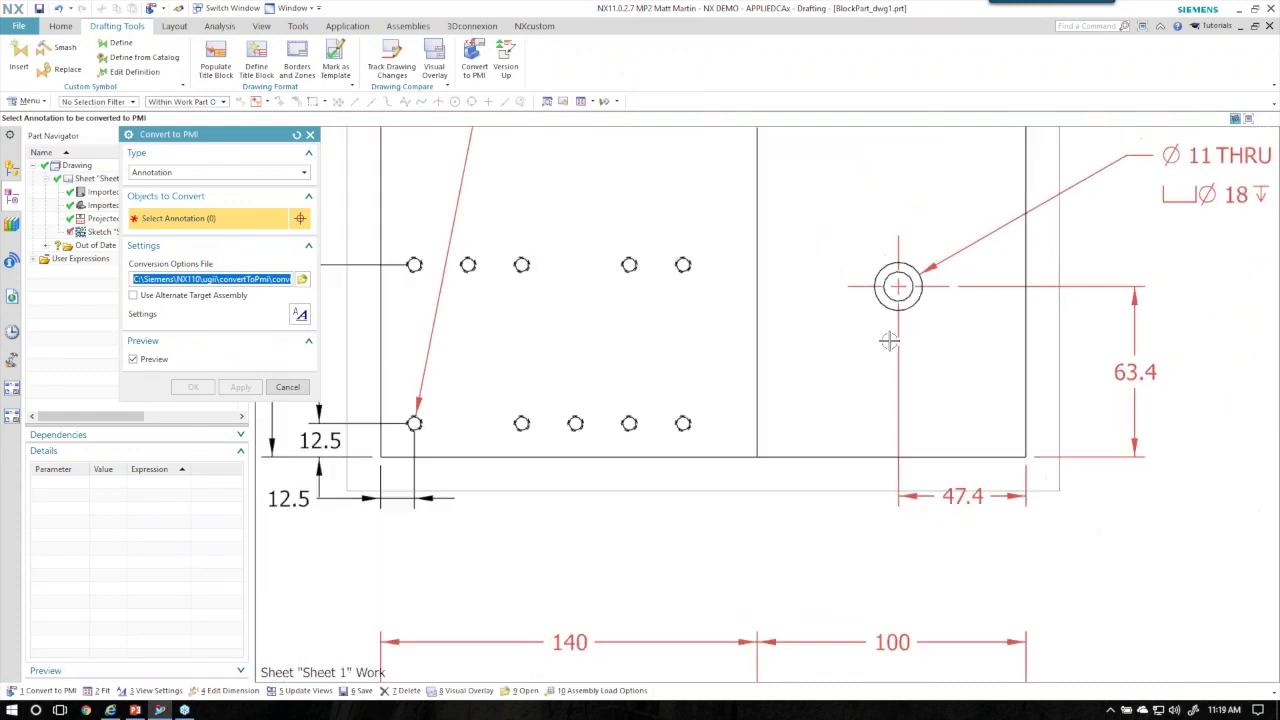
scroll(783, 437, down, 2)
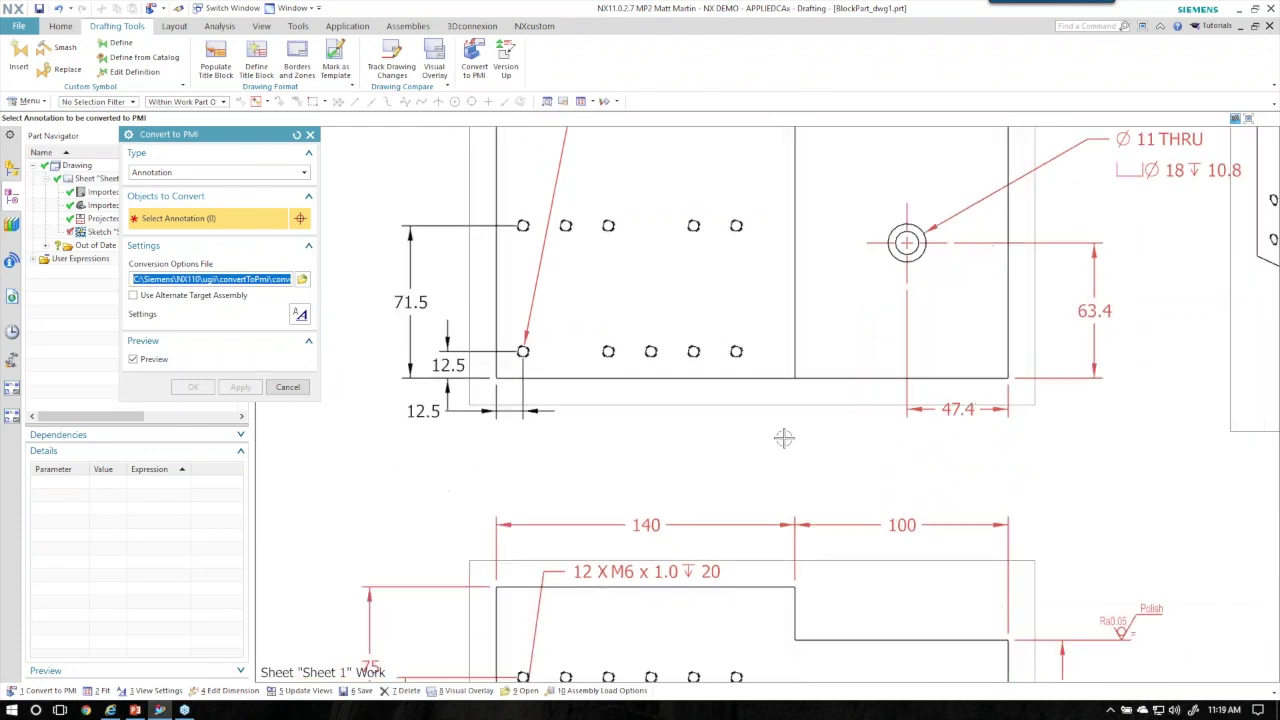
scroll(777, 380, down, 1)
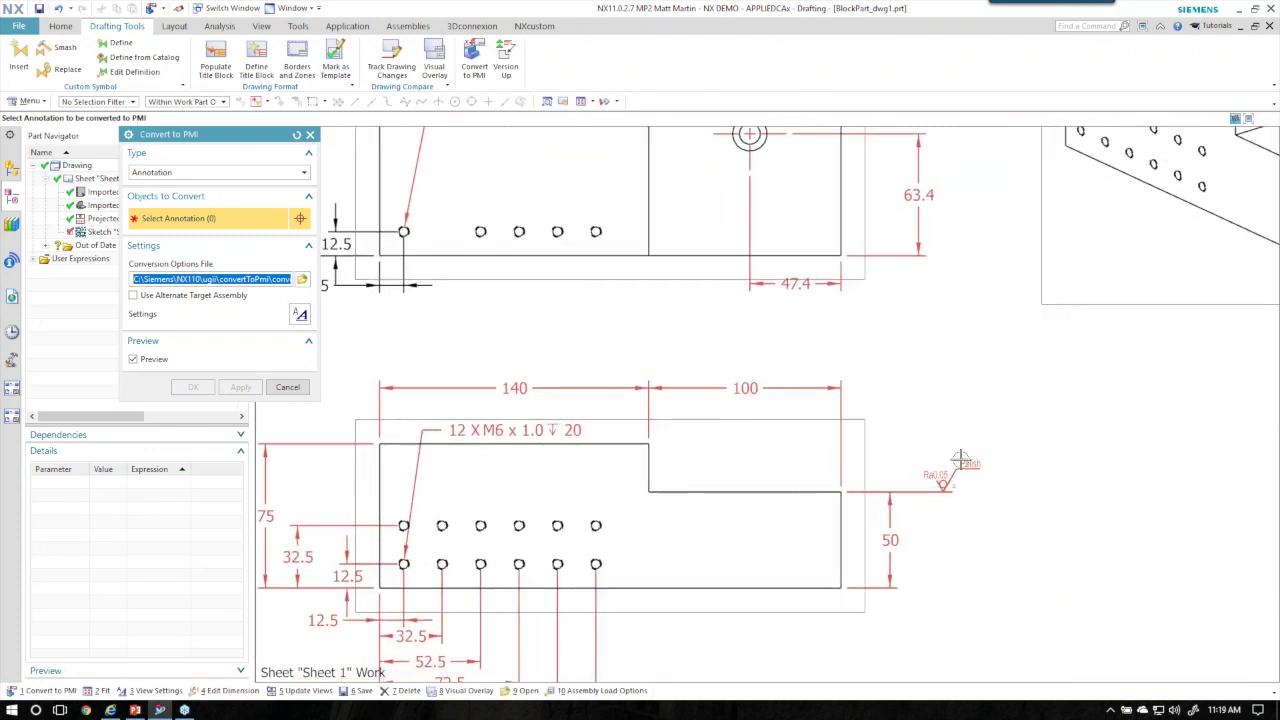
click(288, 387)
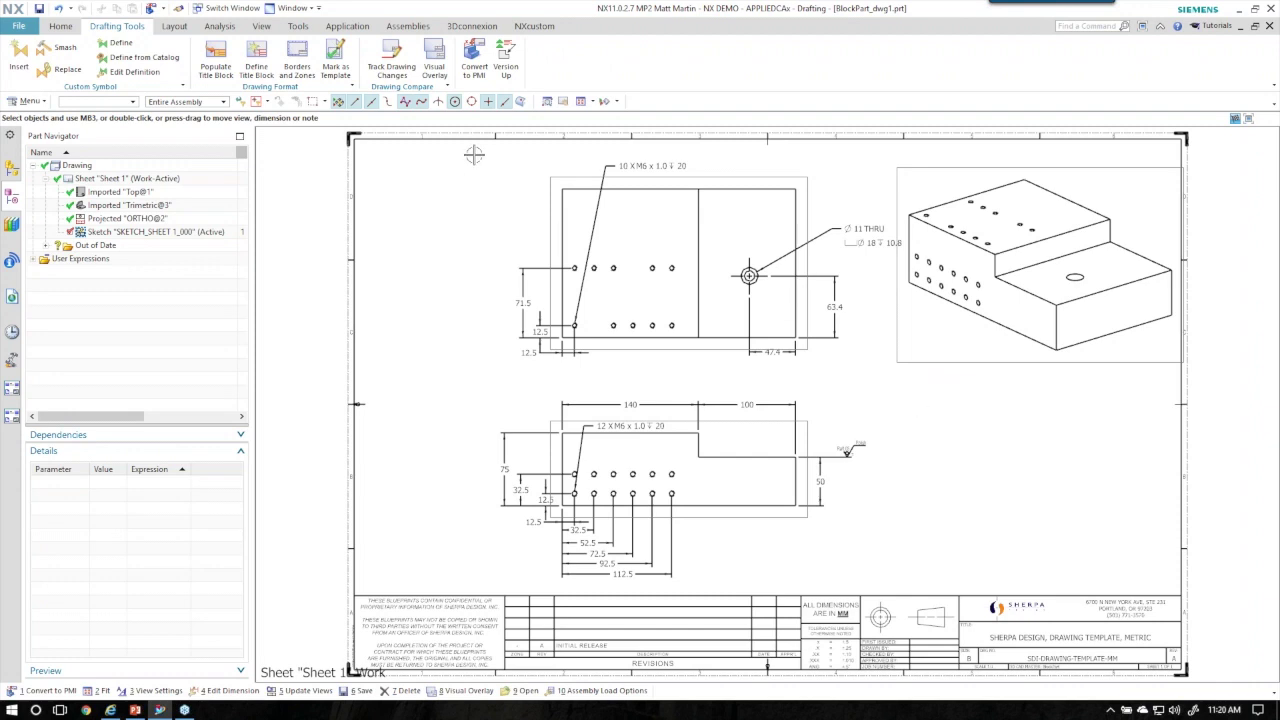
Convert the surface finish symbol, the 140 and 100 dimensions, and the 12X and 10X M6 hole callouts to PMI as individual annotations
click(475, 58)
click(215, 173)
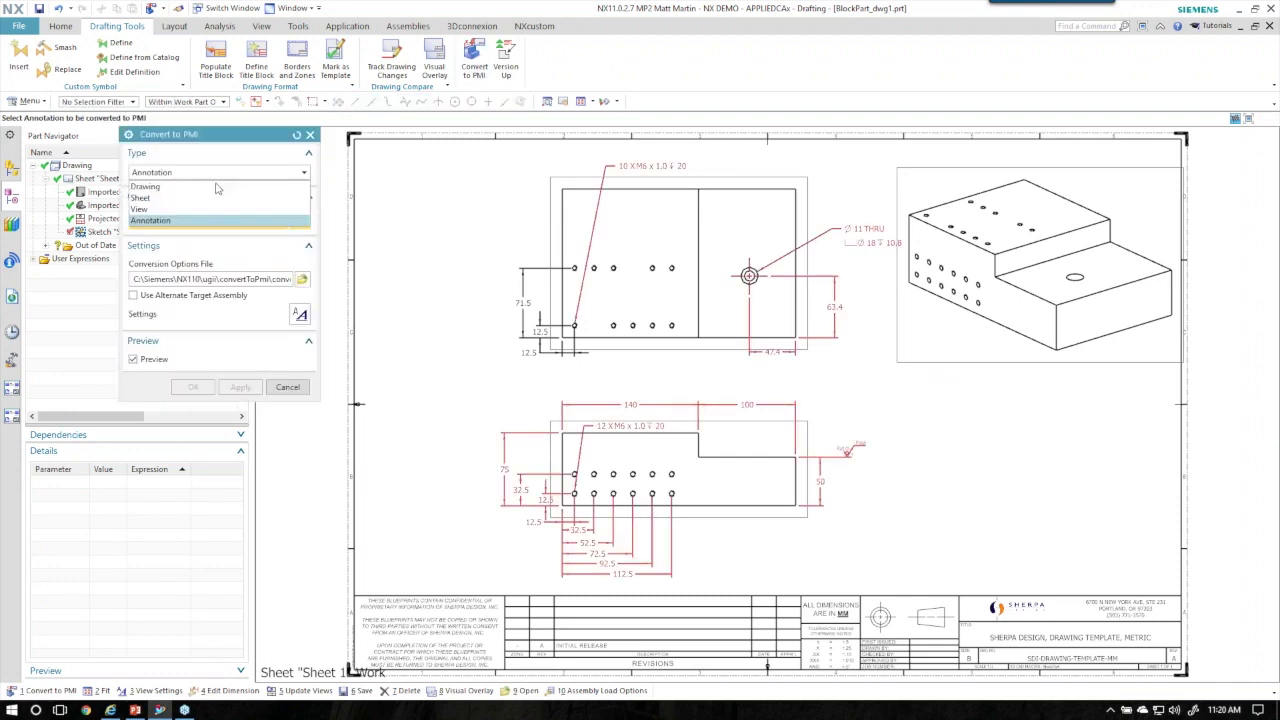
click(151, 220)
scroll(757, 371, up, 4)
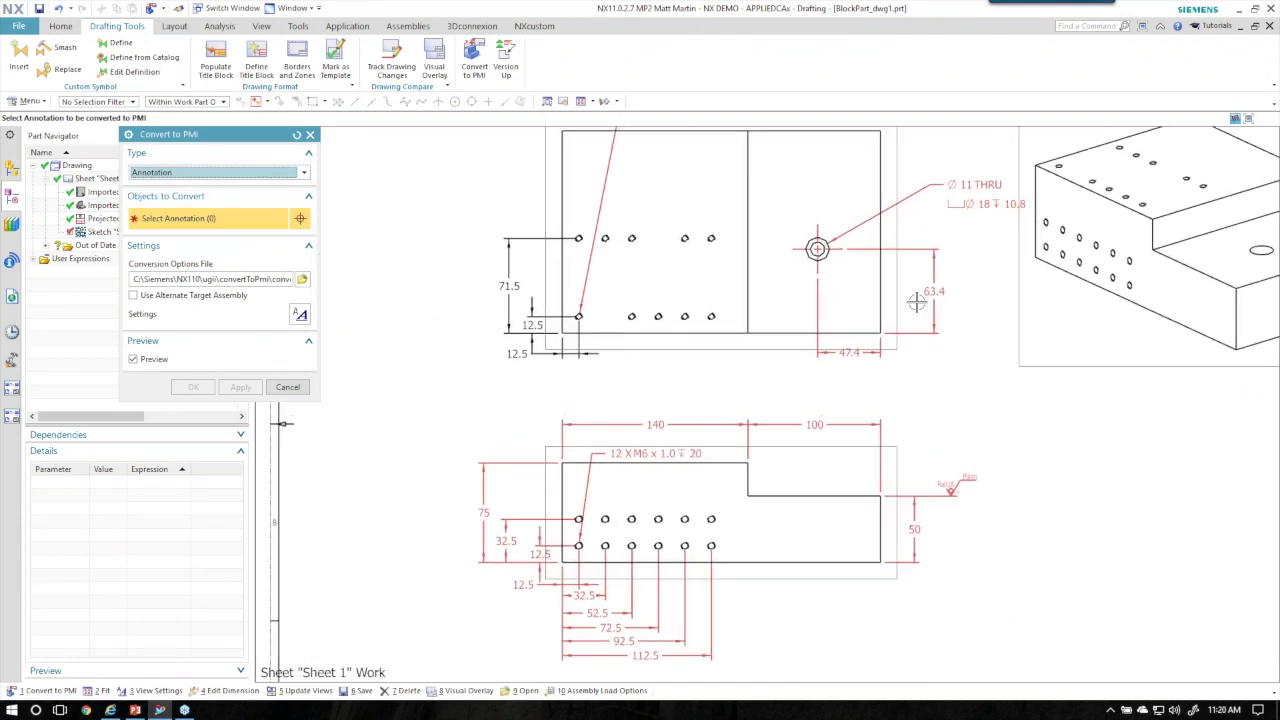
click(951, 490)
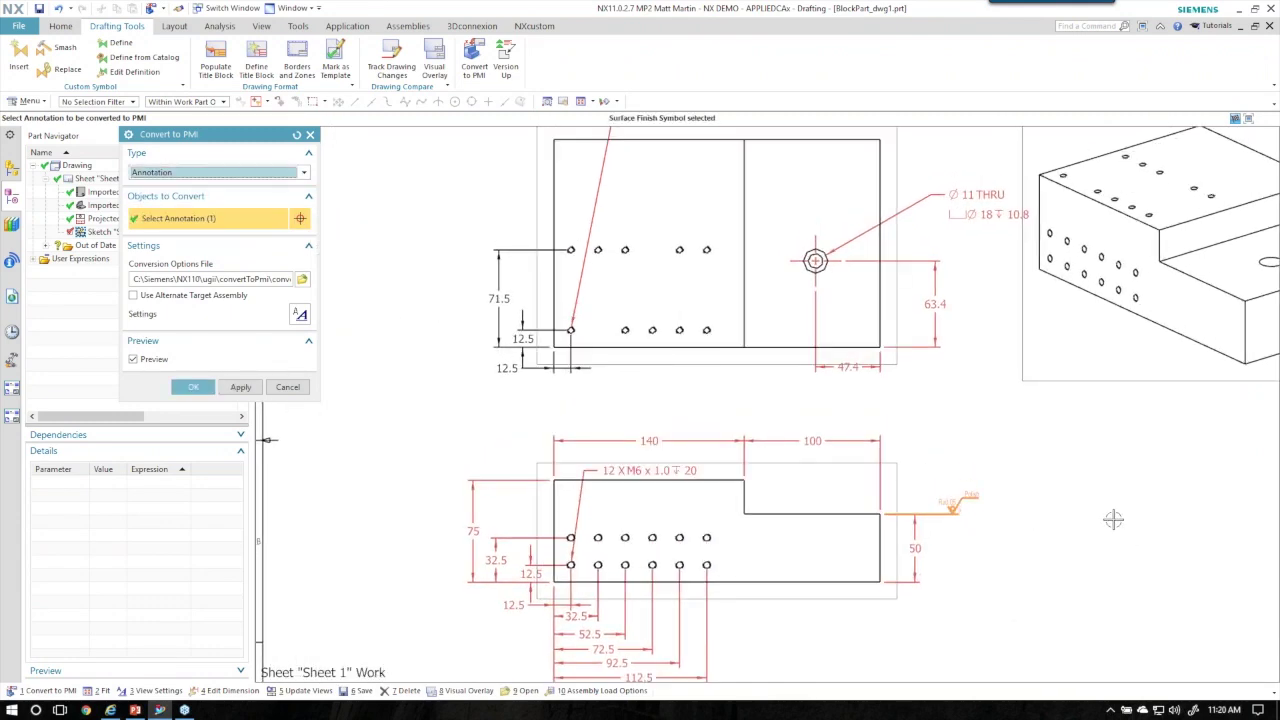
click(650, 440)
scroll(789, 464, up, 1)
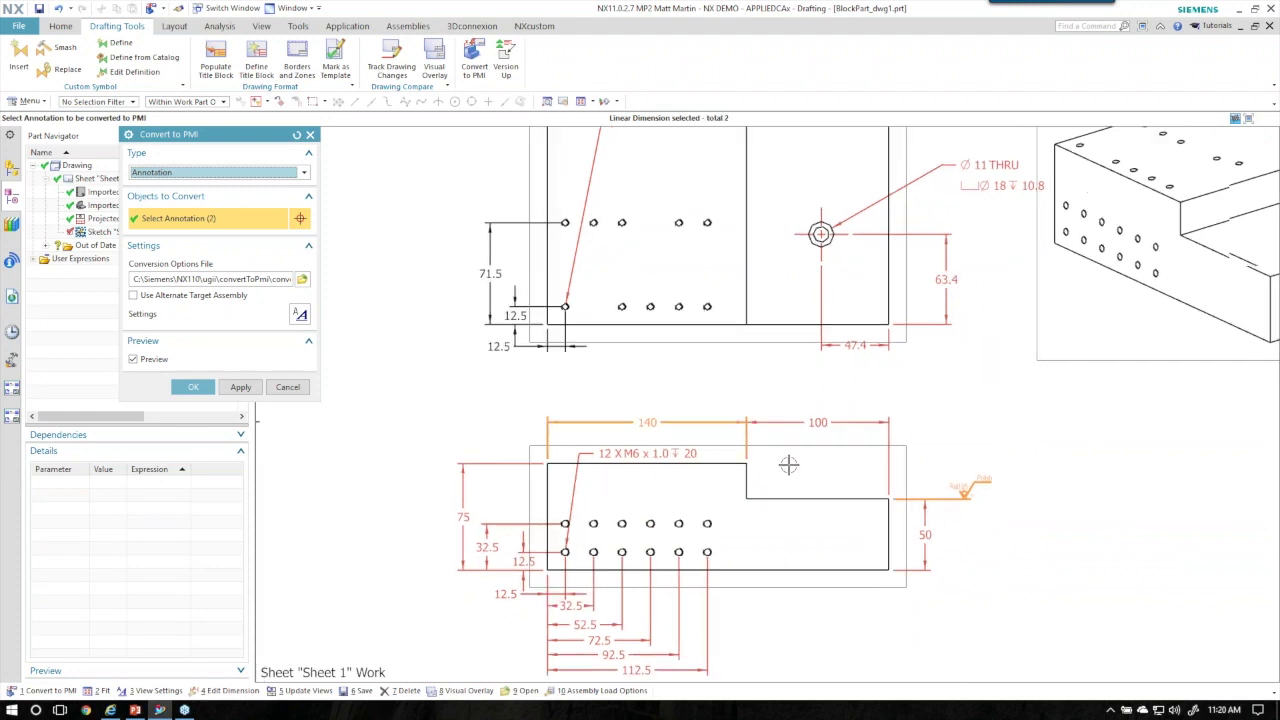
click(806, 422)
click(615, 453)
scroll(641, 424, up, 1)
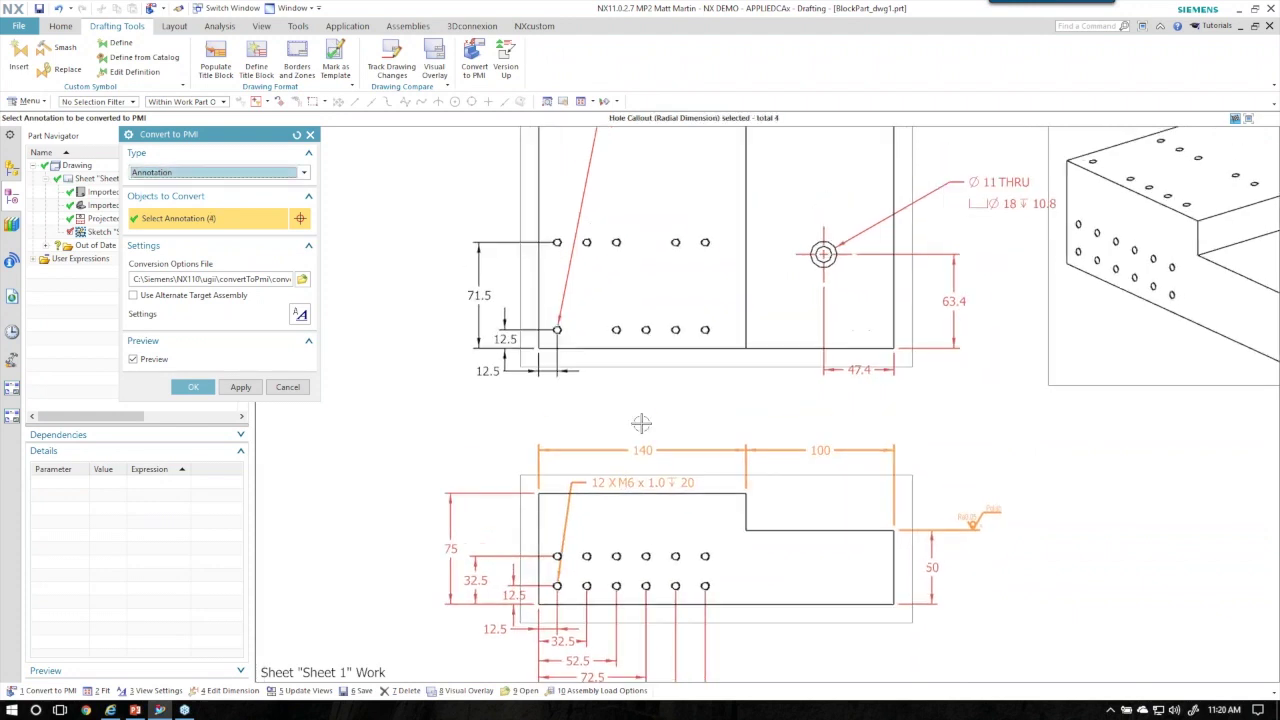
click(588, 270)
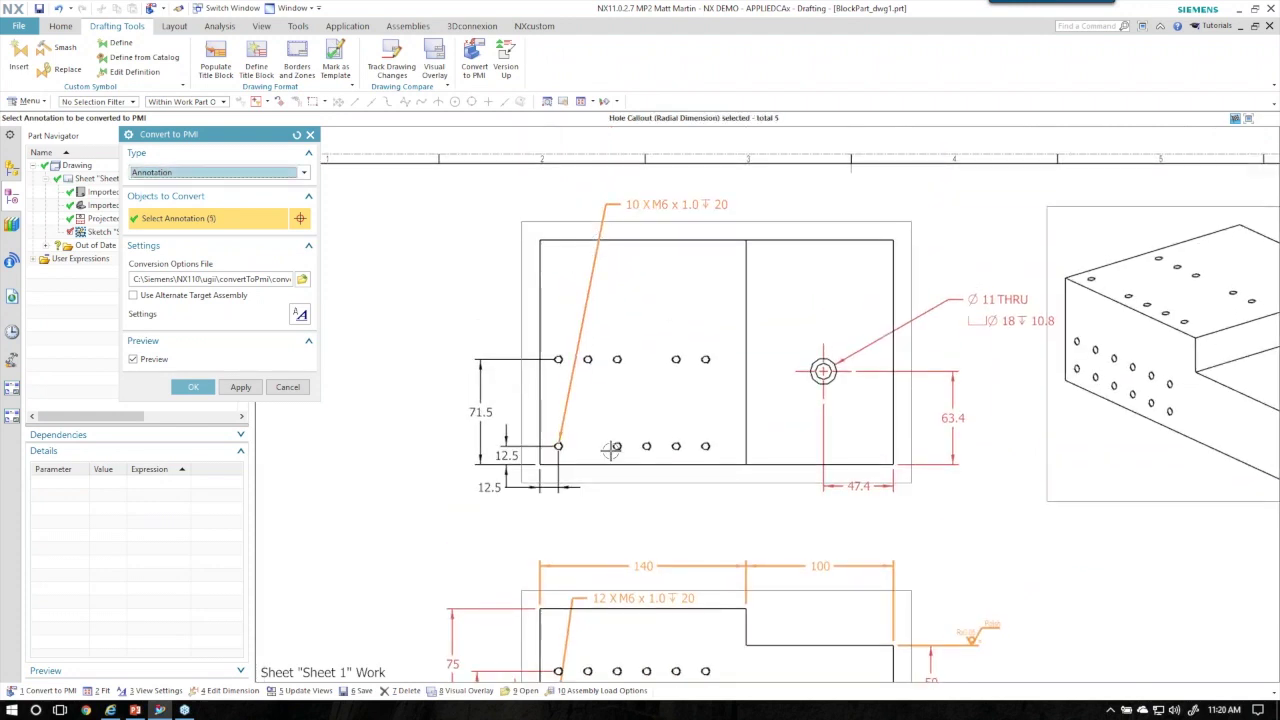
scroll(614, 452, down, 3)
scroll(500, 473, up, 2)
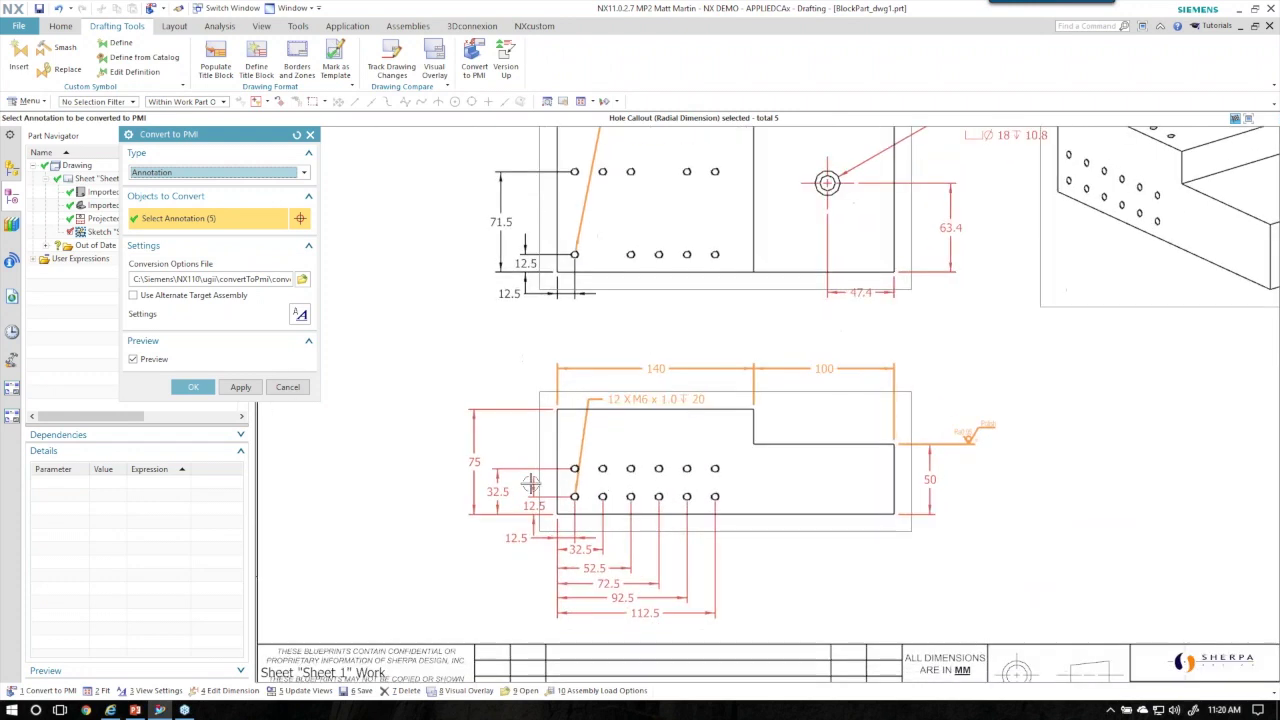
scroll(840, 410, down, 2)
scroll(901, 331, up, 2)
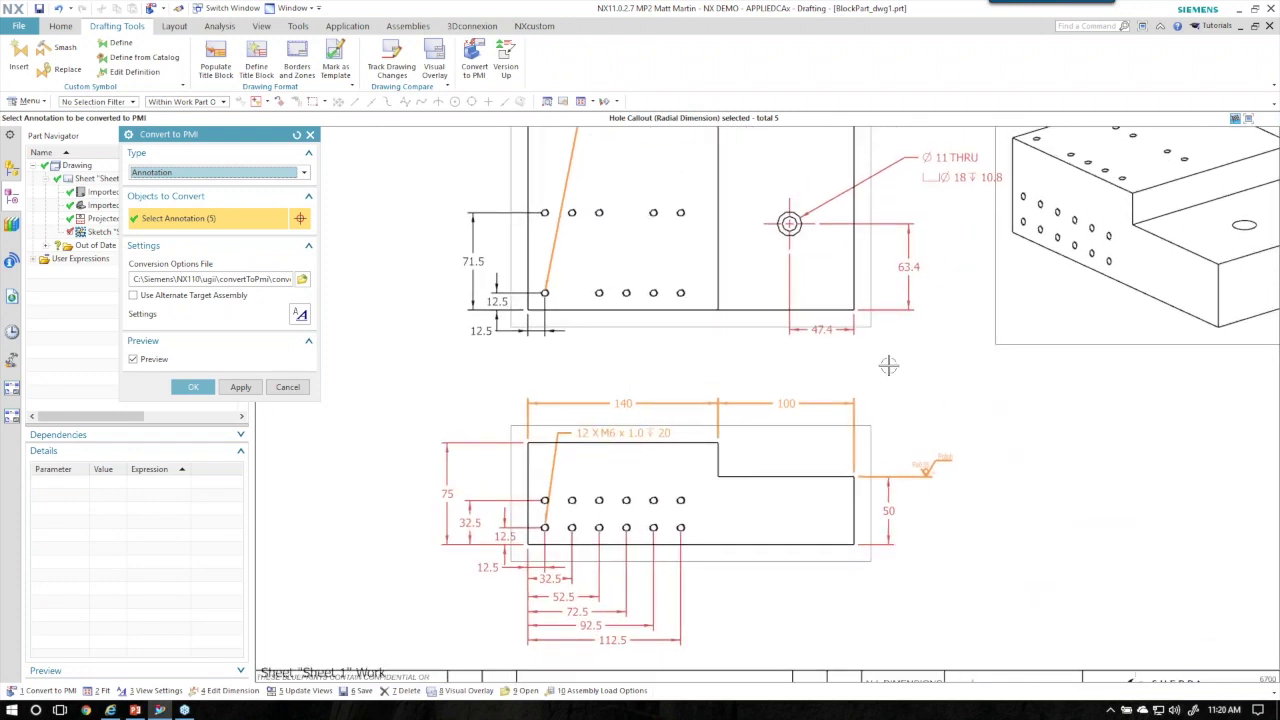
click(194, 391)
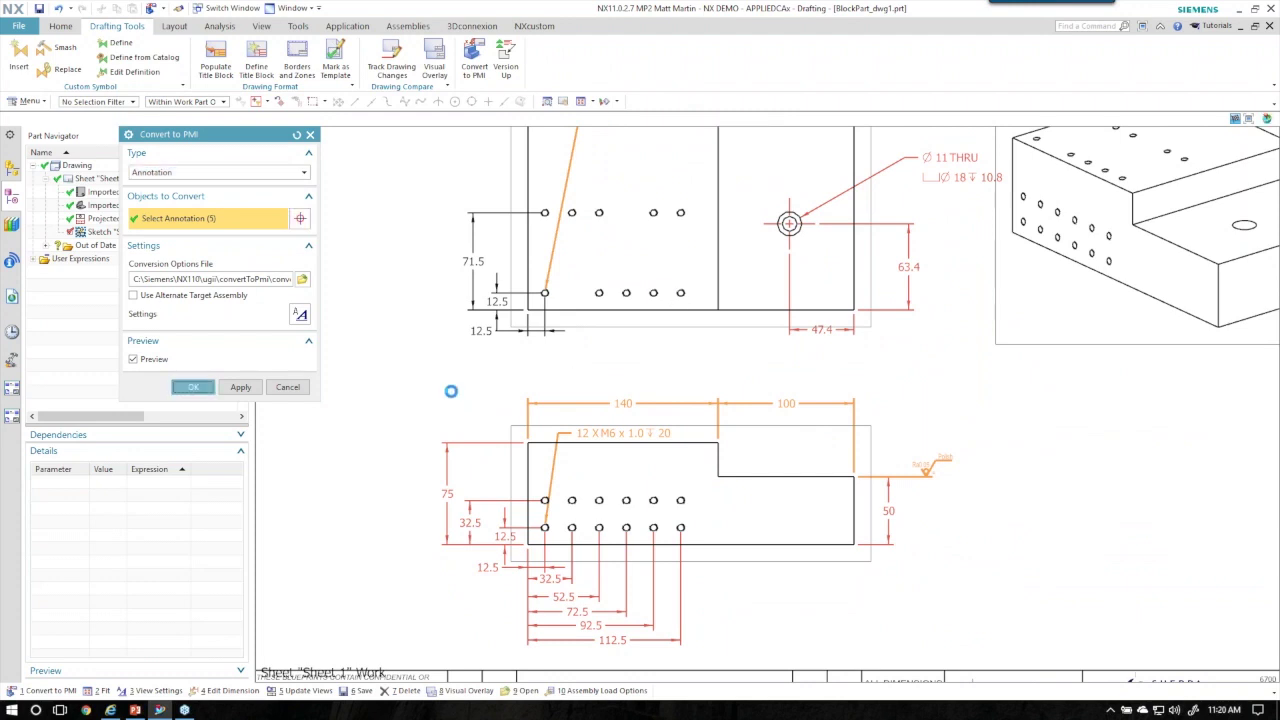
Display the BlockPart component from the drawing assembly as its own part and show its feature and model view structure
click(14, 194)
click(90, 191)
right_click(90, 191)
click(177, 200)
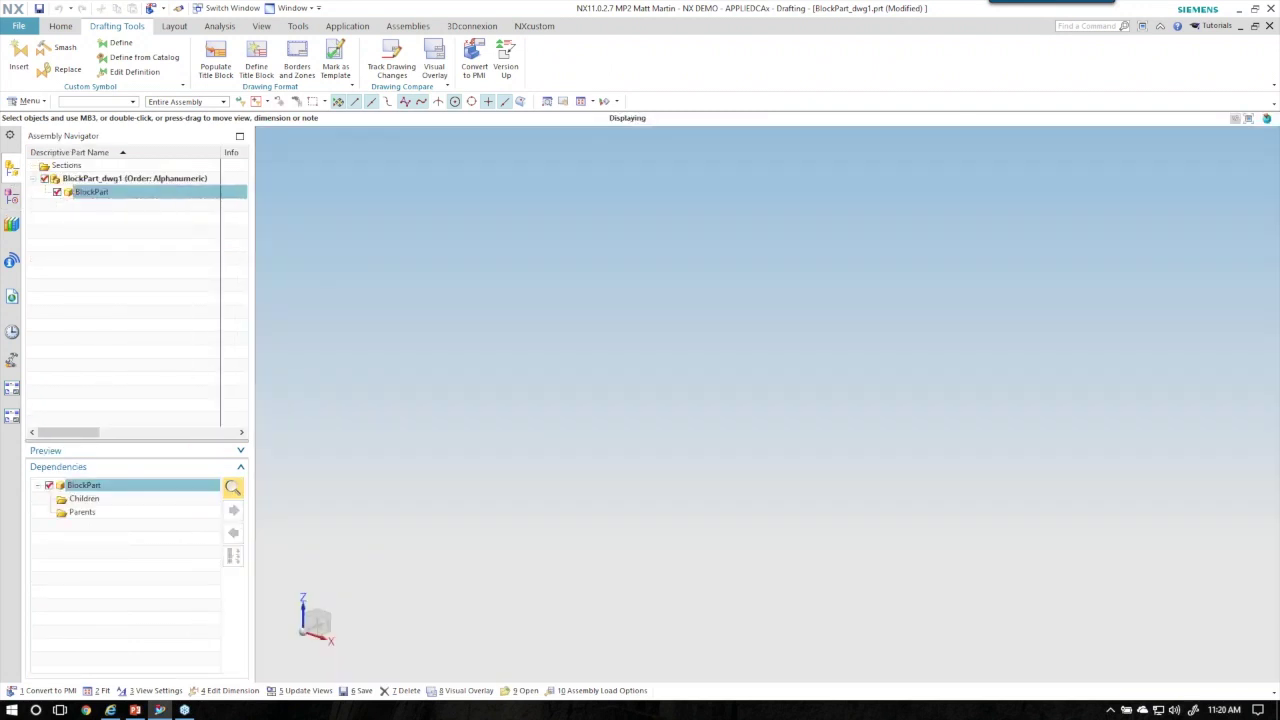
click(11, 222)
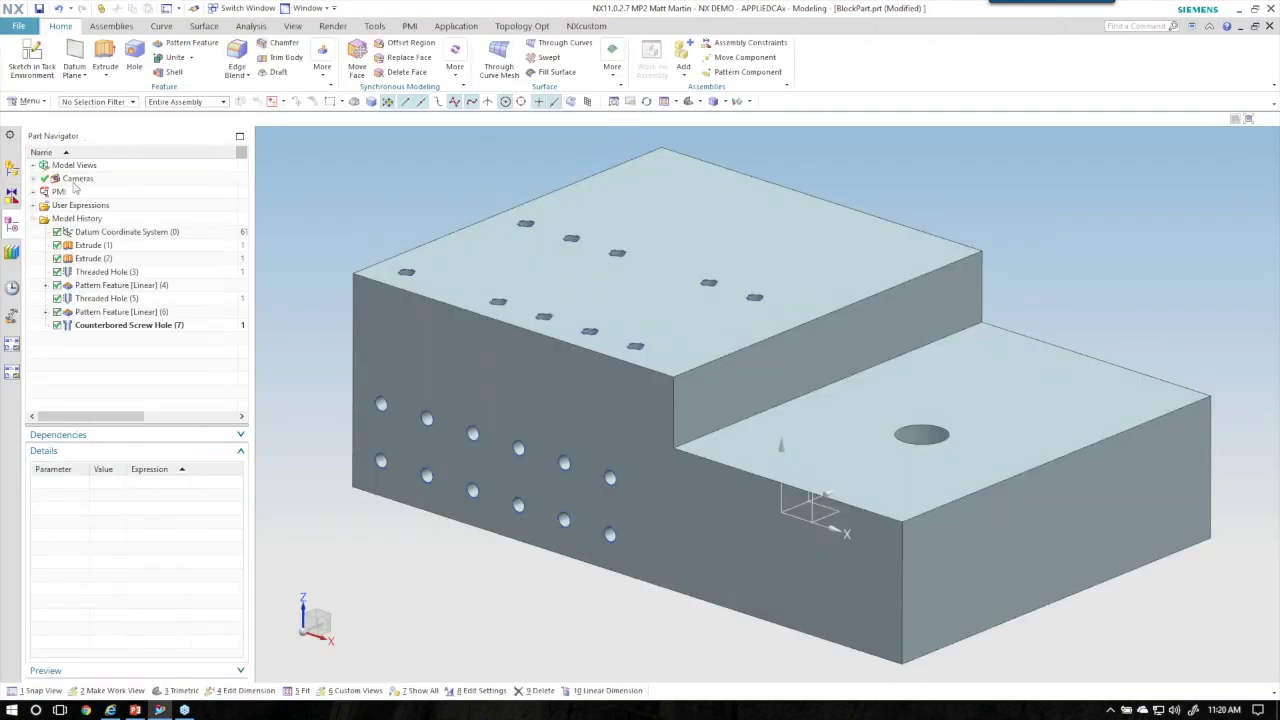
Make MBD_ORTHO_2 and Top the work view in turn, and select the 10X M6 hole callout to examine its associated geometry
click(35, 166)
double_click(102, 245)
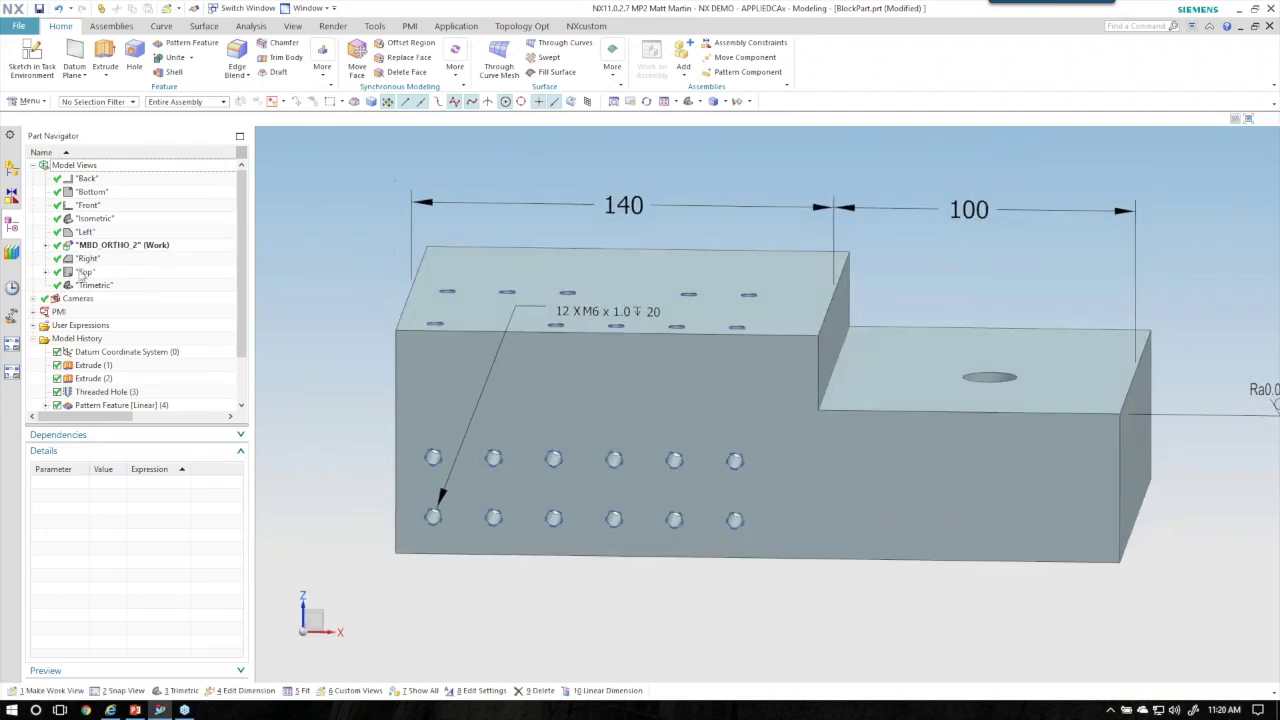
double_click(86, 273)
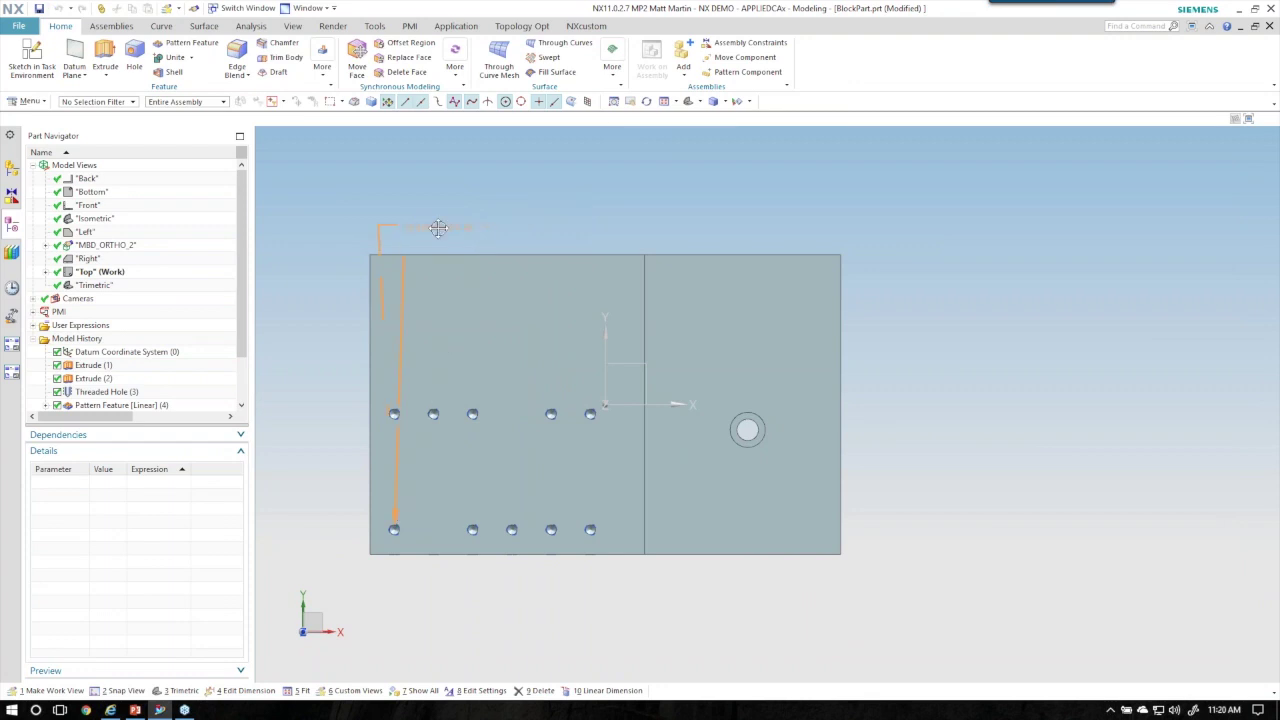
scroll(482, 247, up, 2)
middle_drag(700, 470, 684, 386)
click(643, 298)
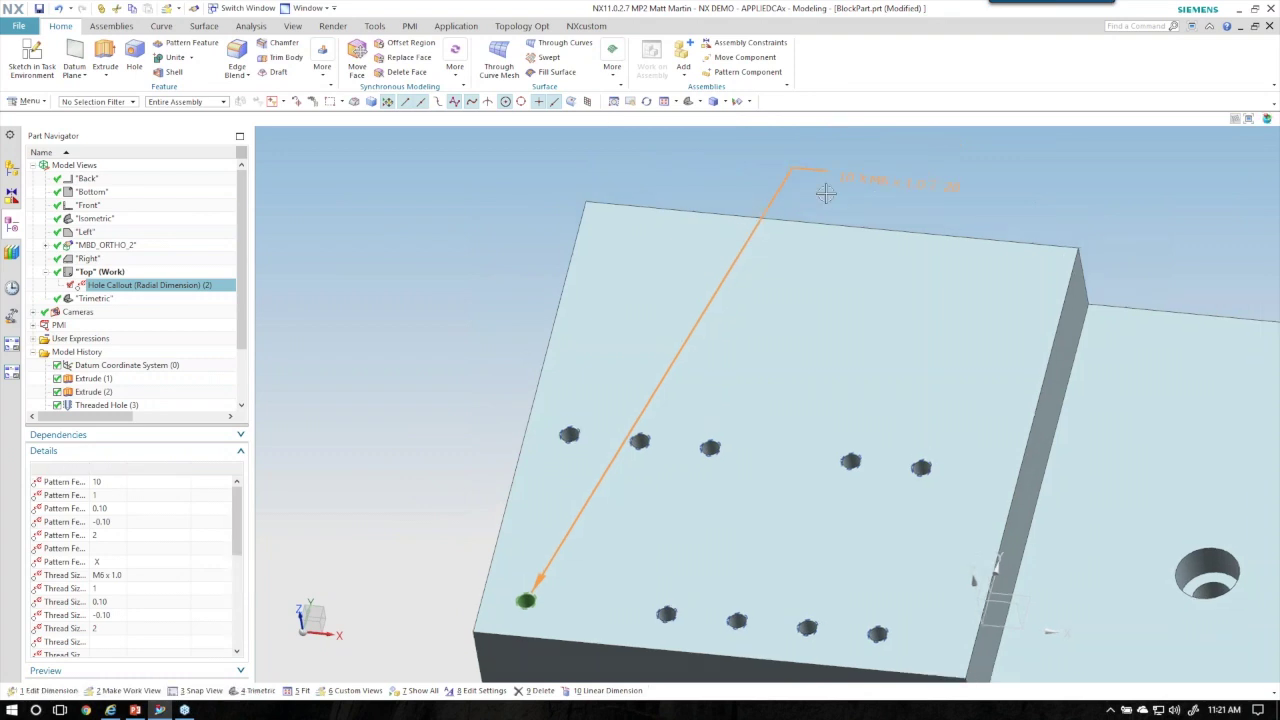
Edit the 10X M6 hole callout and add the other four front-row hole faces and the end hole of the rear row as associated objects
double_click(752, 226)
click(219, 339)
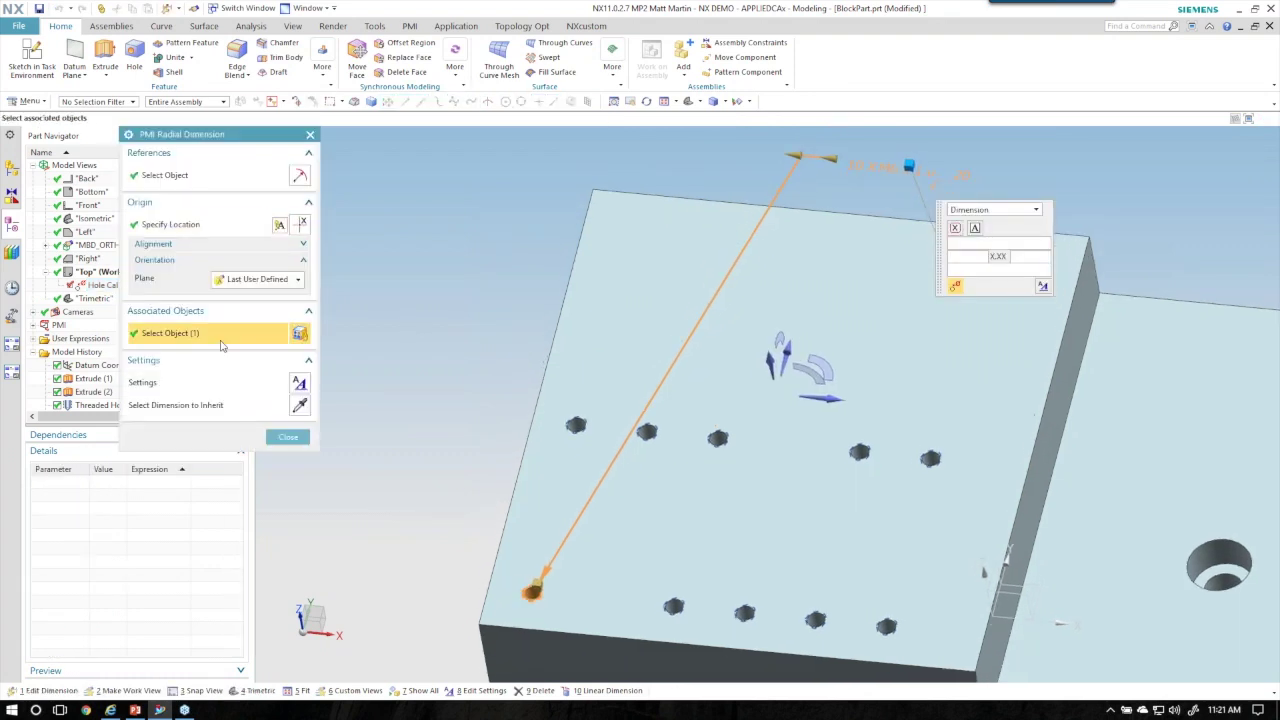
scroll(666, 517, up, 3)
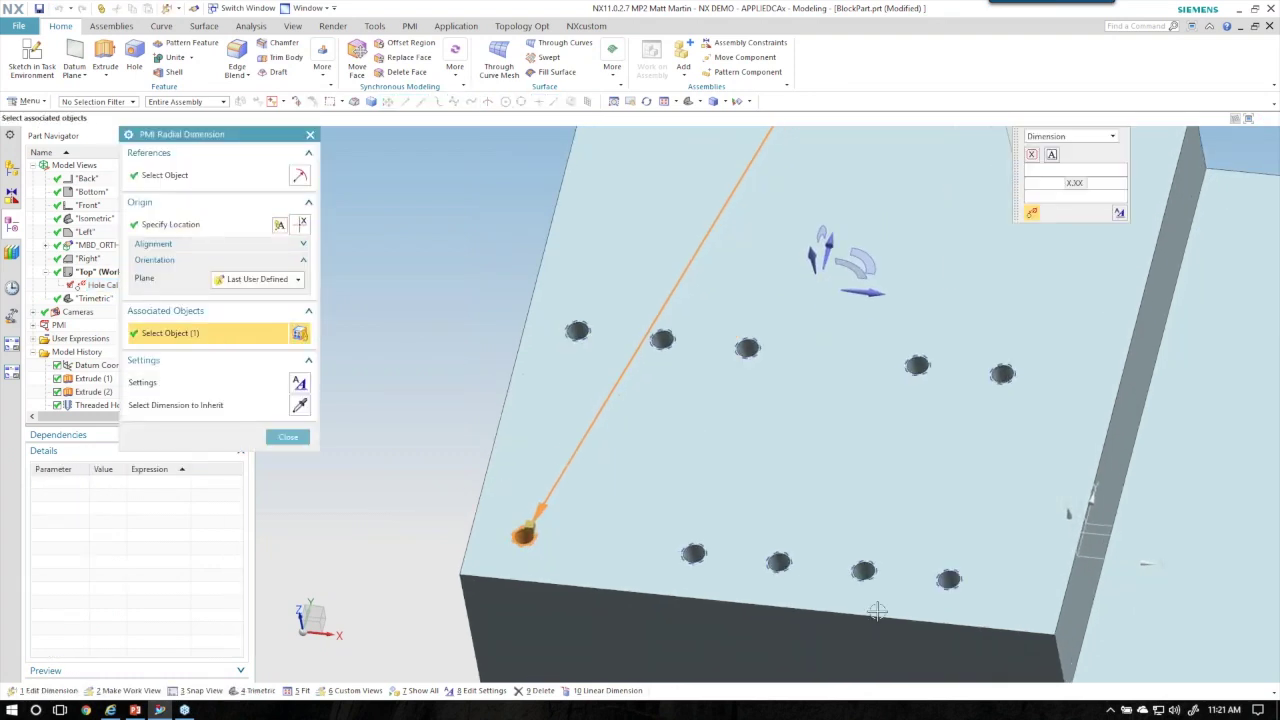
scroll(625, 587, up, 4)
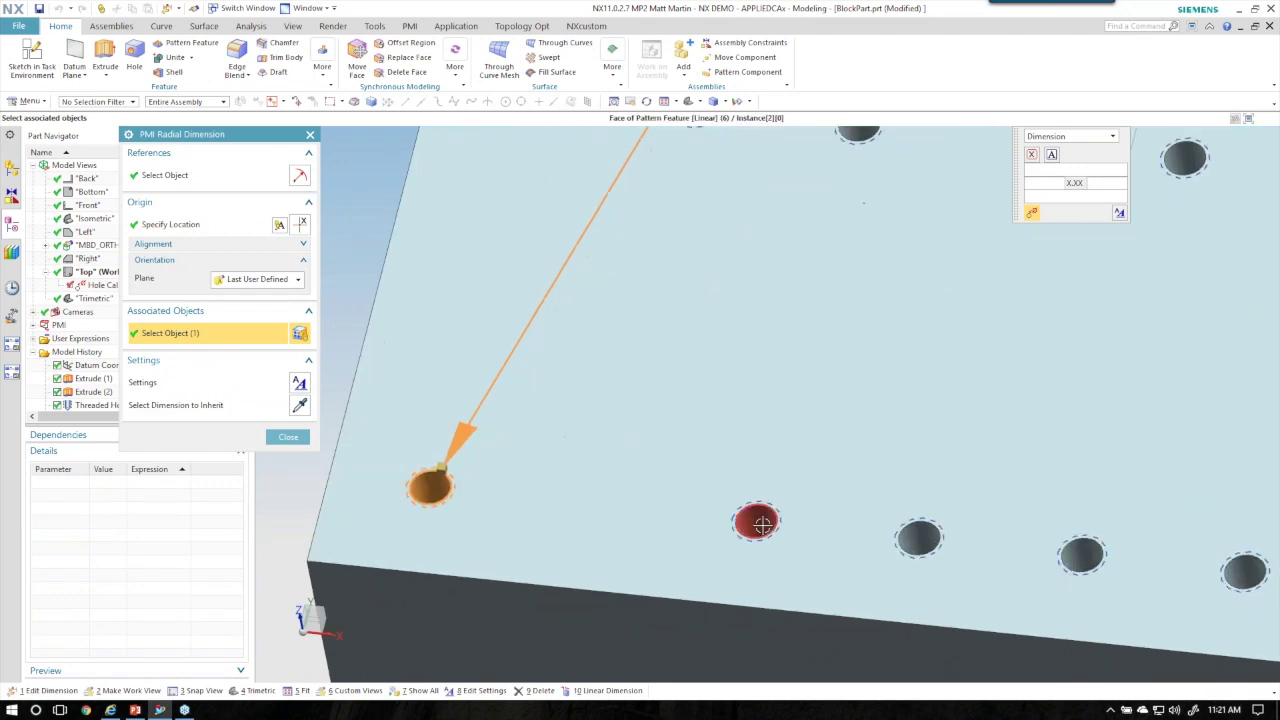
click(762, 524)
click(917, 535)
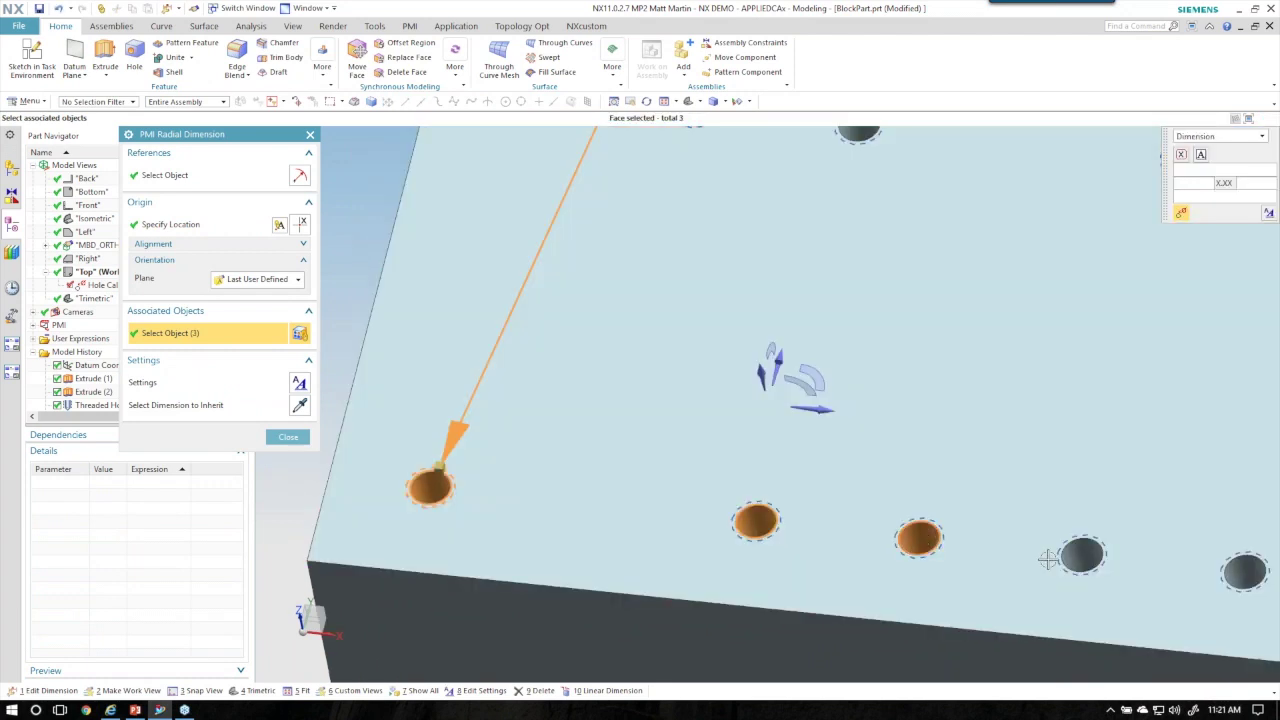
click(1081, 555)
click(1245, 572)
scroll(1245, 572, down, 2)
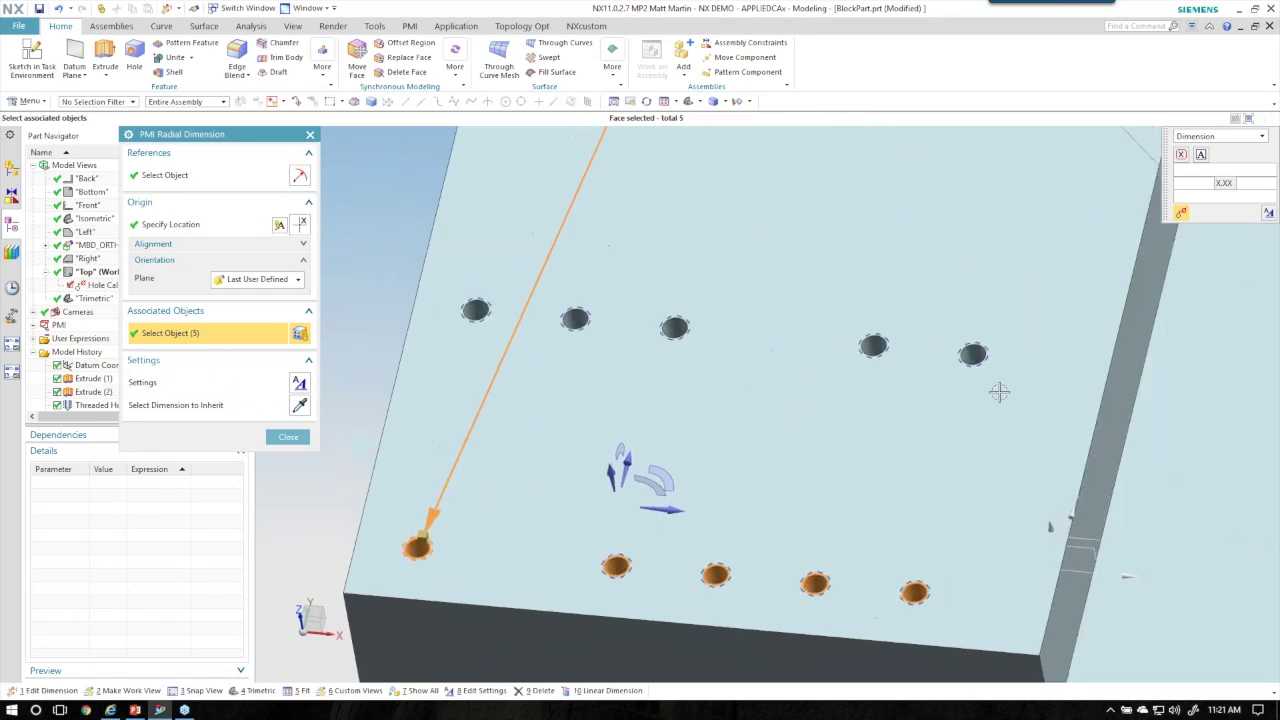
click(974, 355)
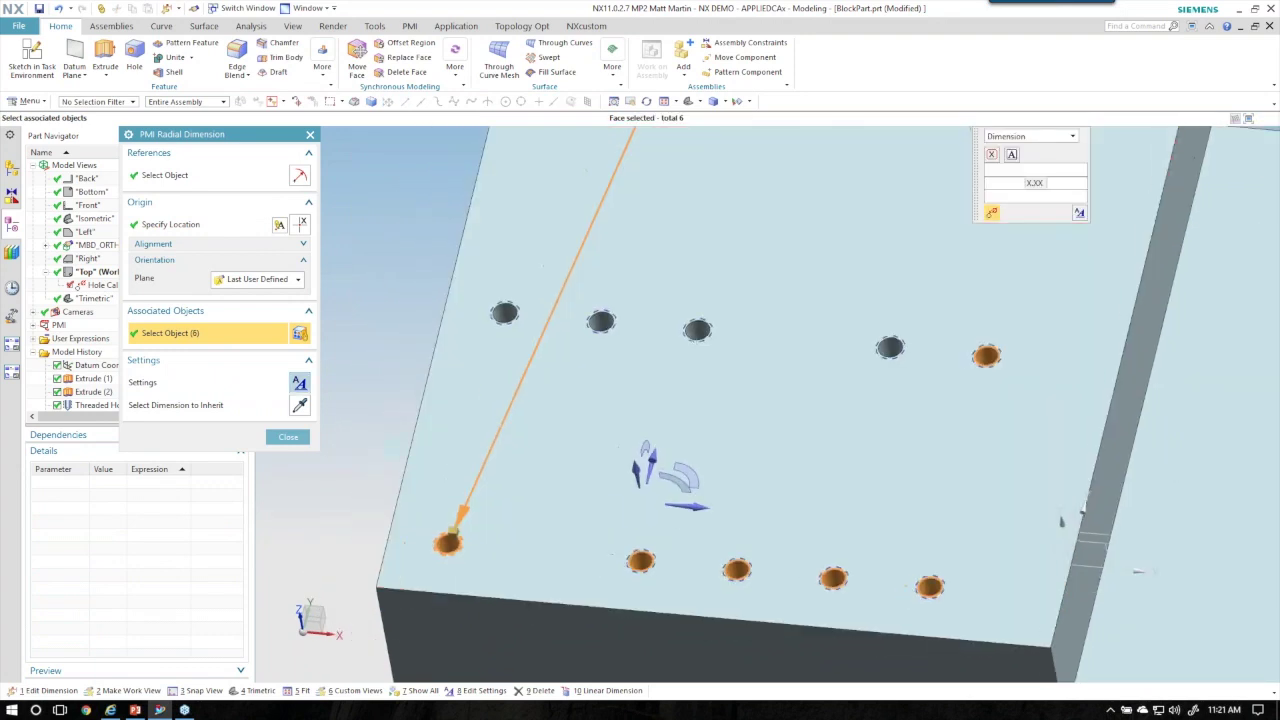
click(288, 437)
Make MBD_ORTHO_2 the work view to show the annotations on the block's front face
middle_drag(287, 407, 347, 357)
scroll(347, 357, down, 1)
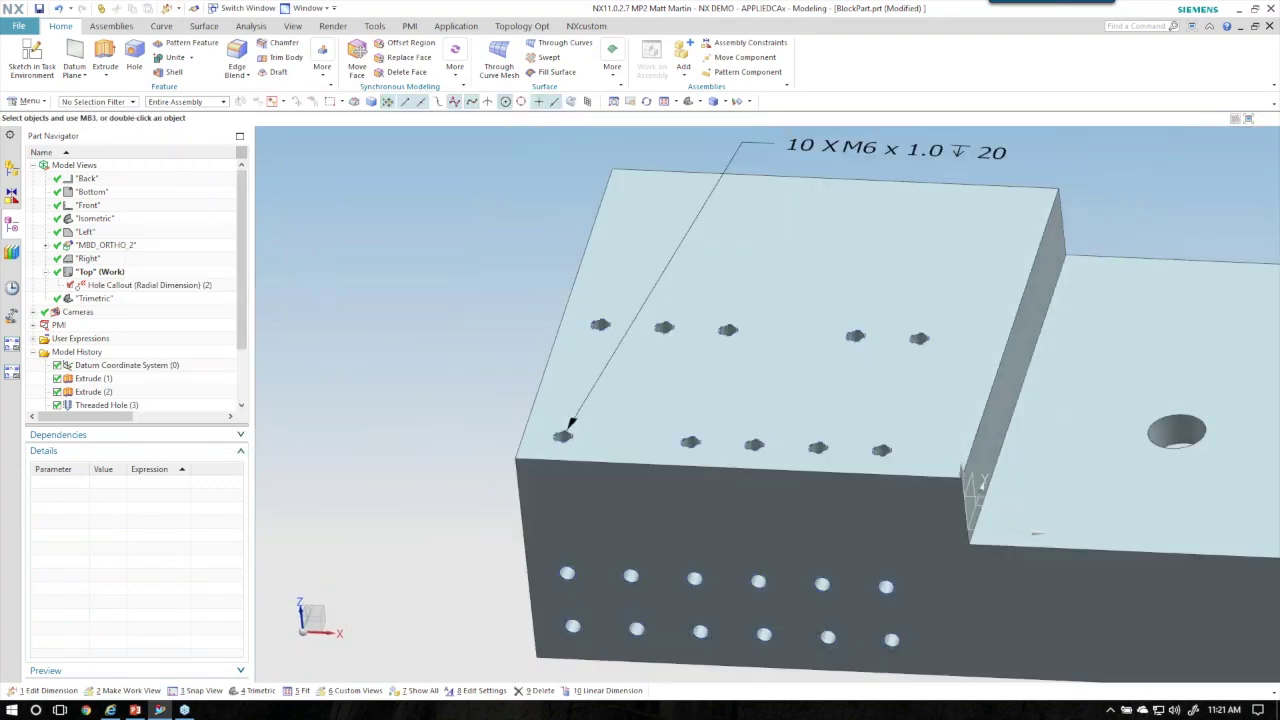
double_click(100, 245)
middle_drag(686, 289, 399, 246)
Try to add Pattern Feature [Linear] (4) to the associated objects of the converted 12X M6 hole callout
click(692, 207)
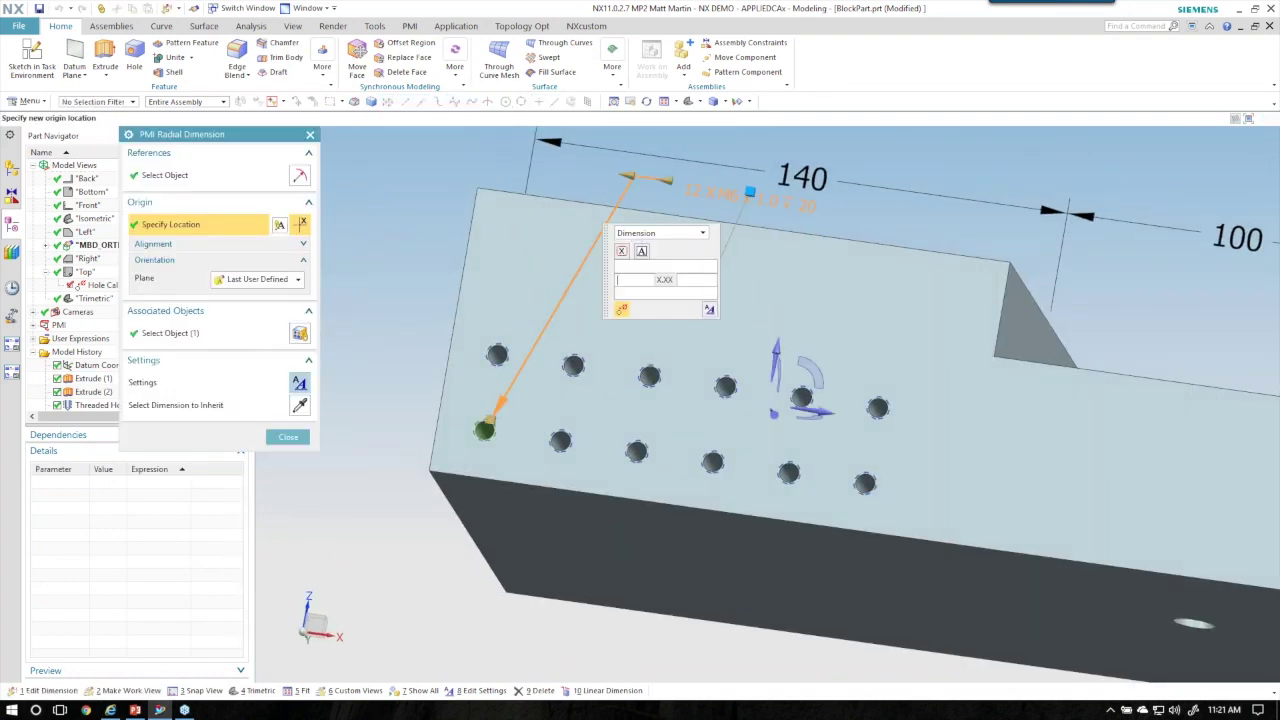
drag(205, 134, 331, 134)
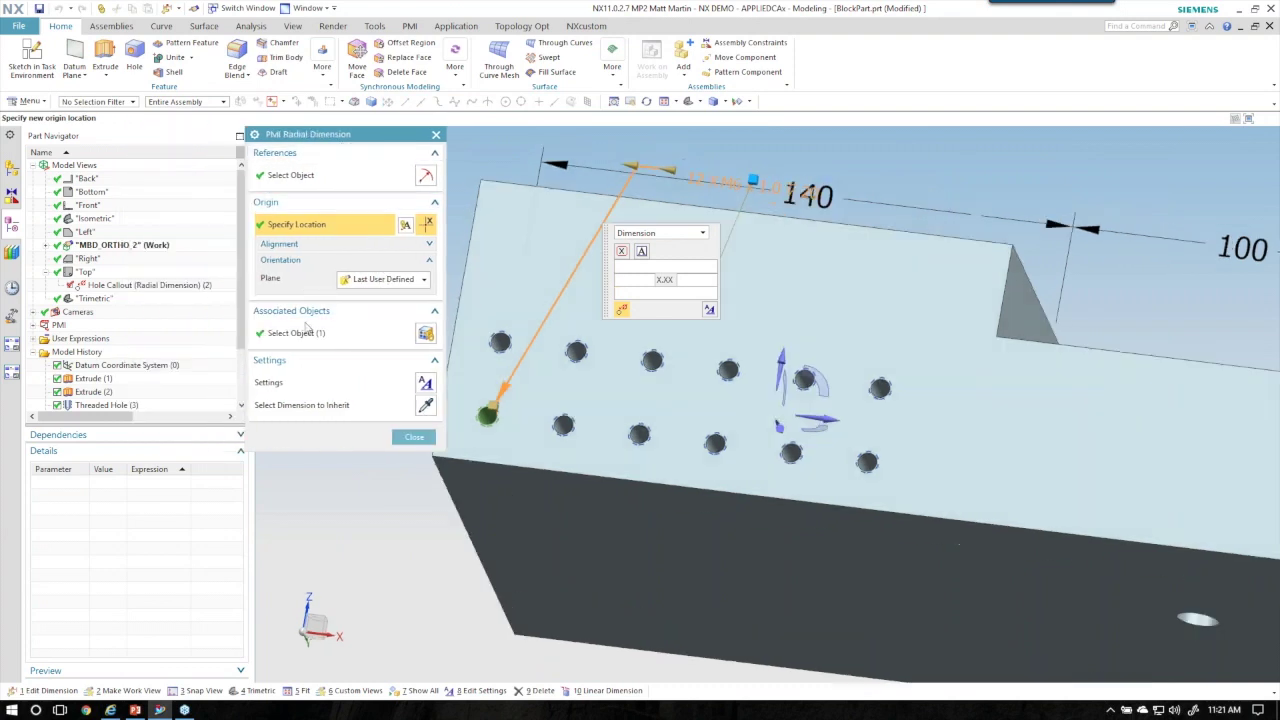
click(320, 336)
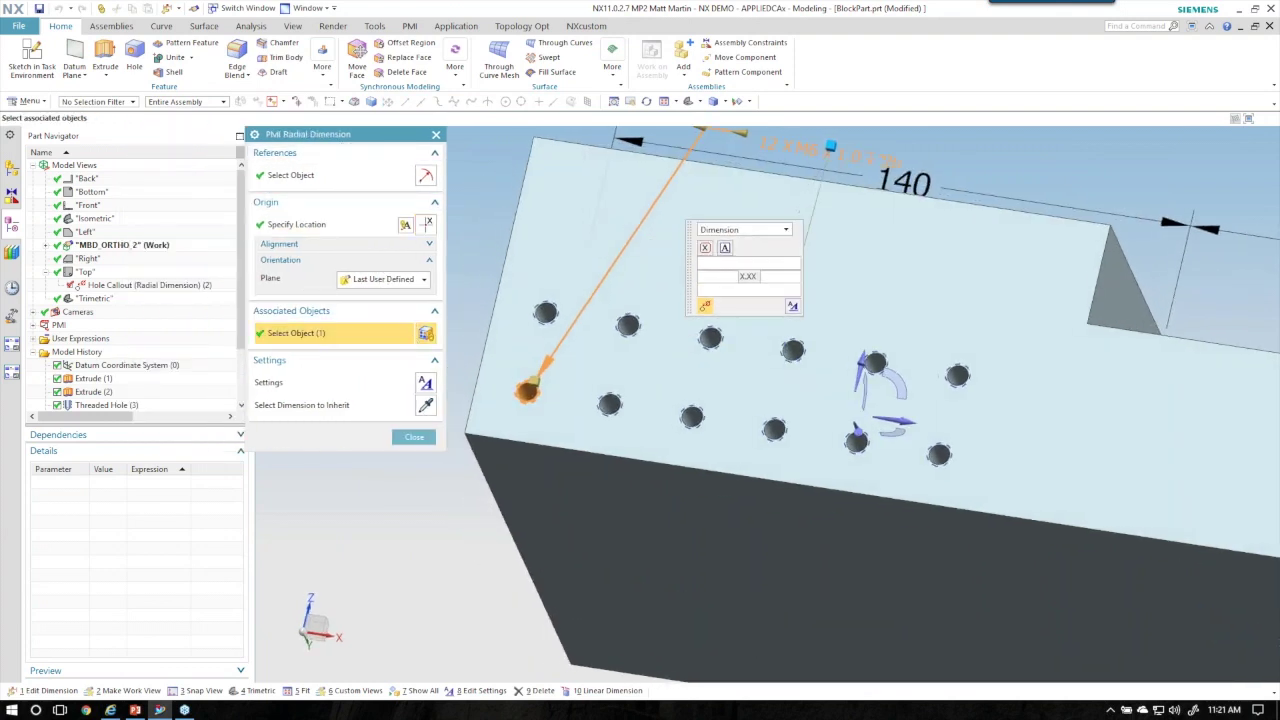
scroll(125, 375, down, 2)
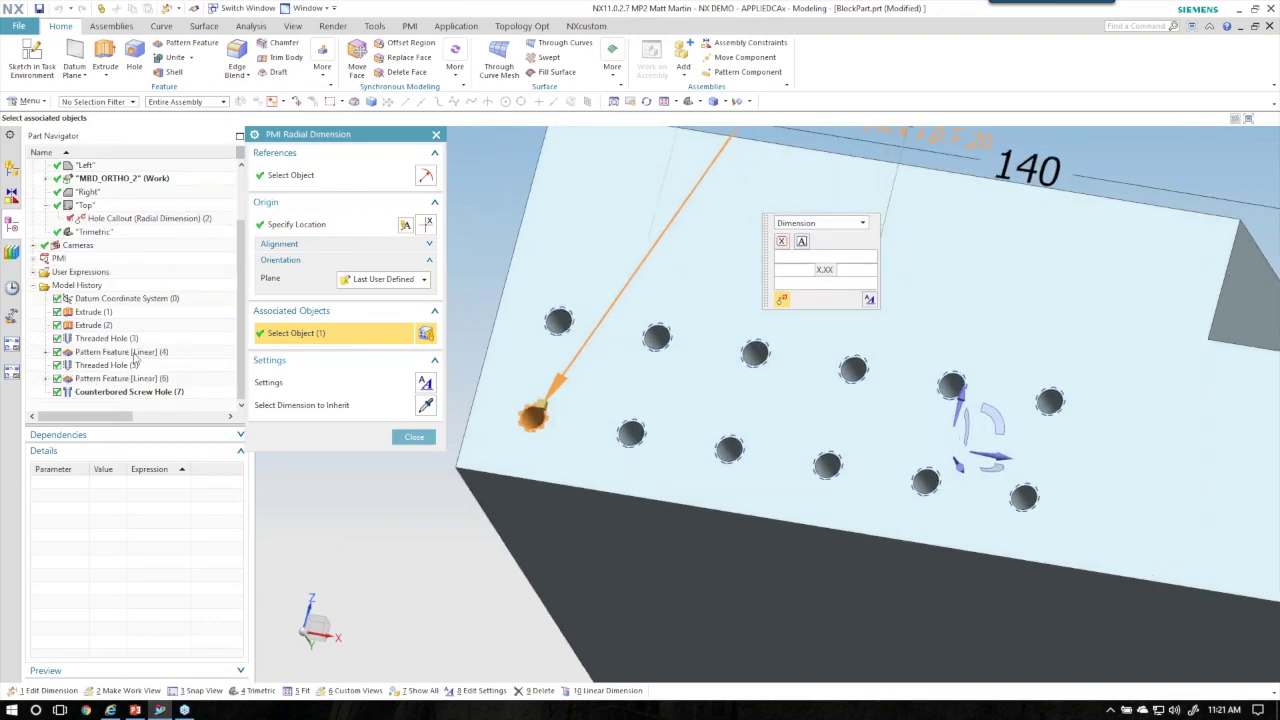
click(136, 358)
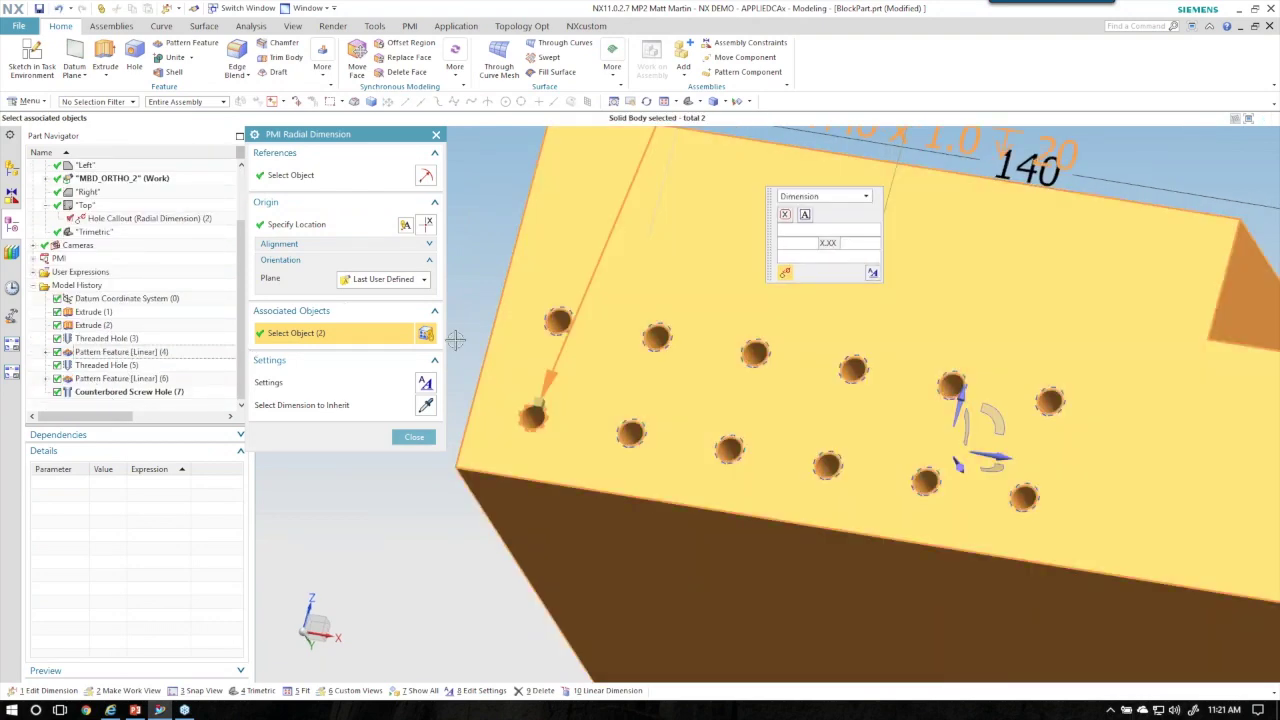
shift+click(549, 259)
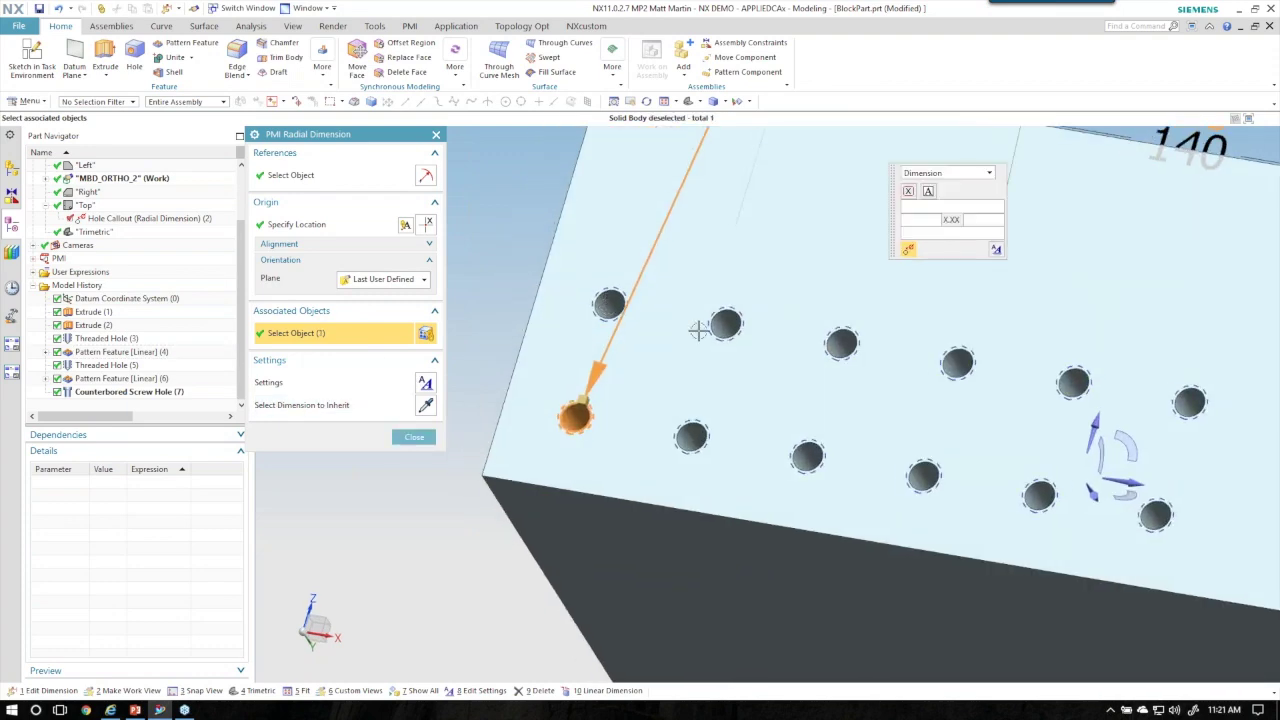
click(414, 437)
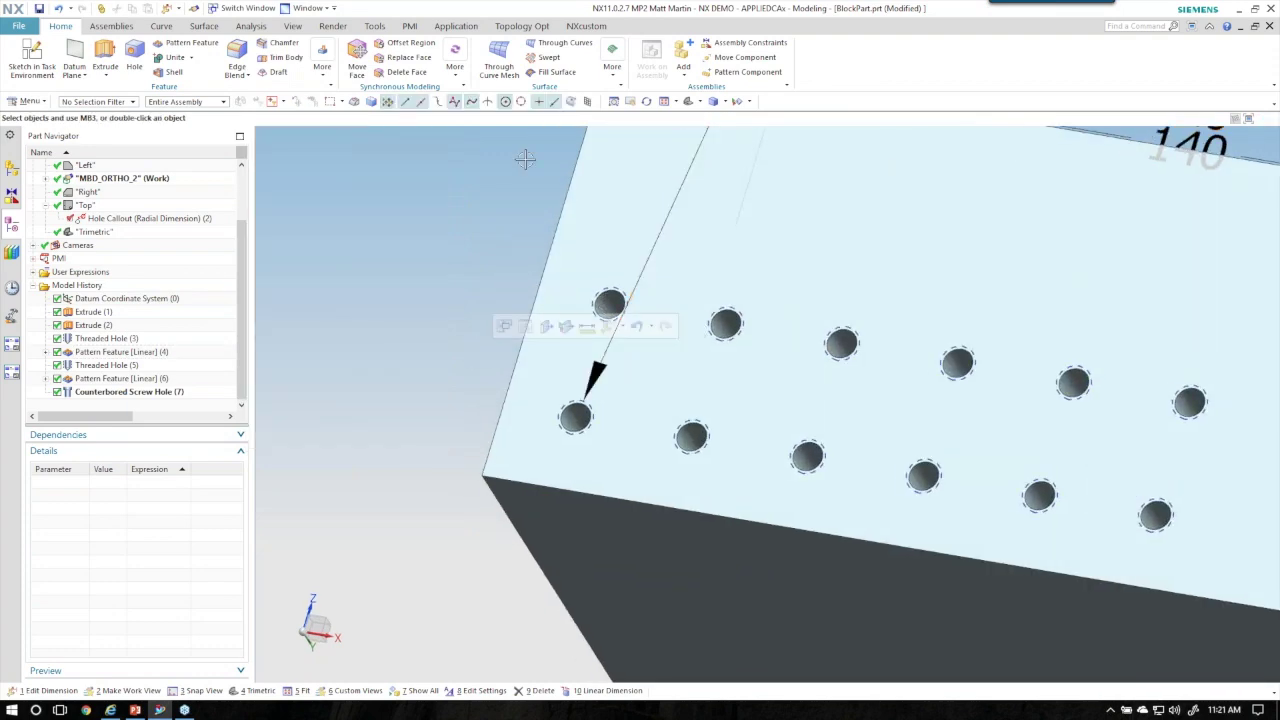
Create a PMI linear dimension with the Hole Callout method on the front face's lower corner M6 hole, placed beside the block
click(409, 26)
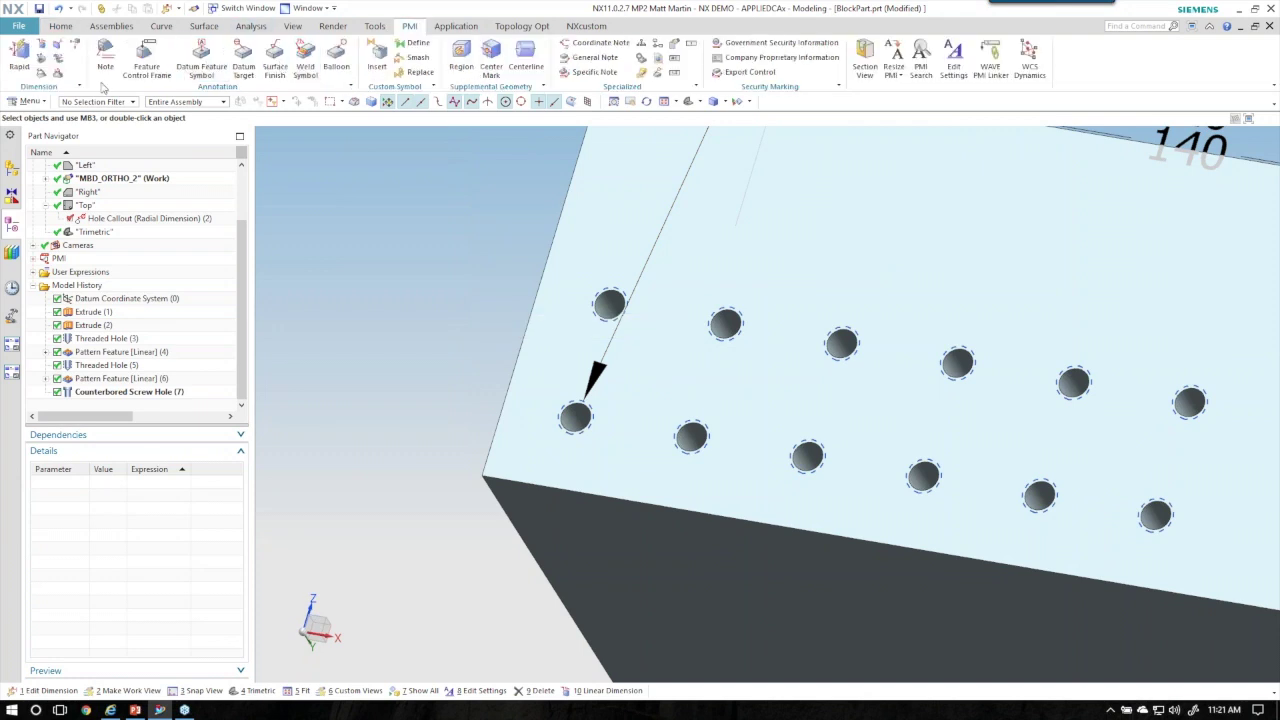
click(42, 44)
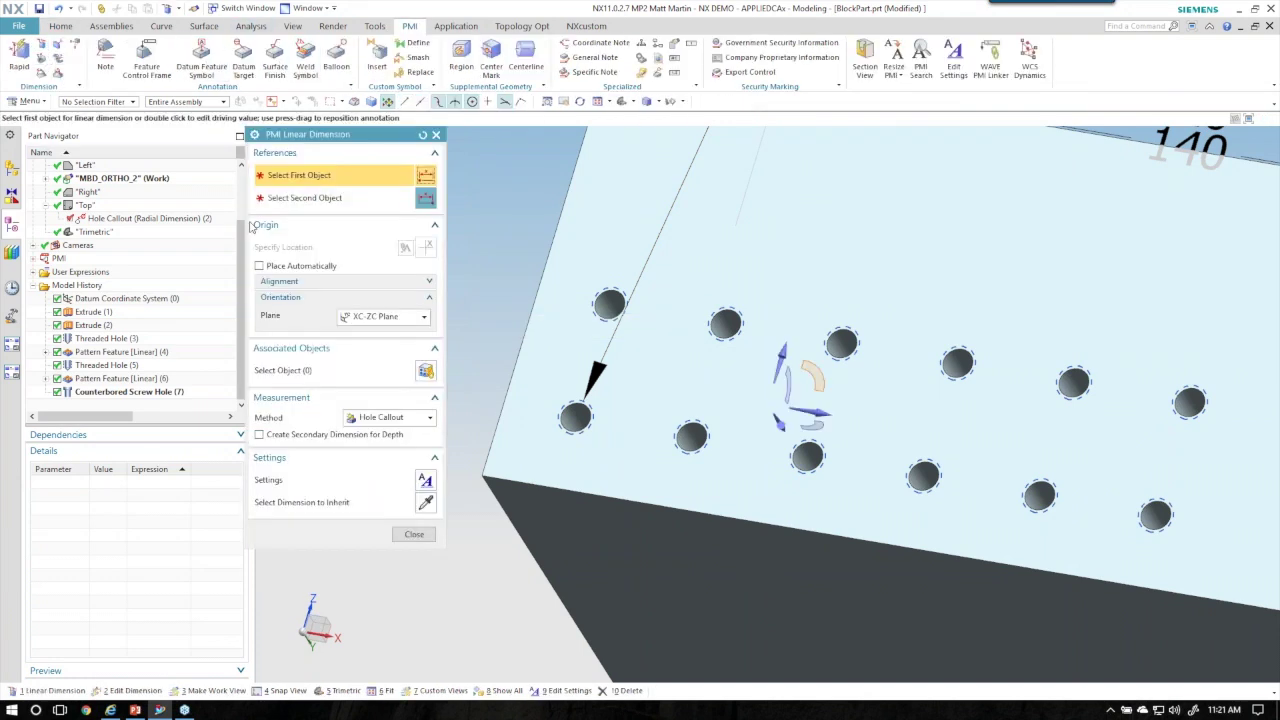
click(575, 420)
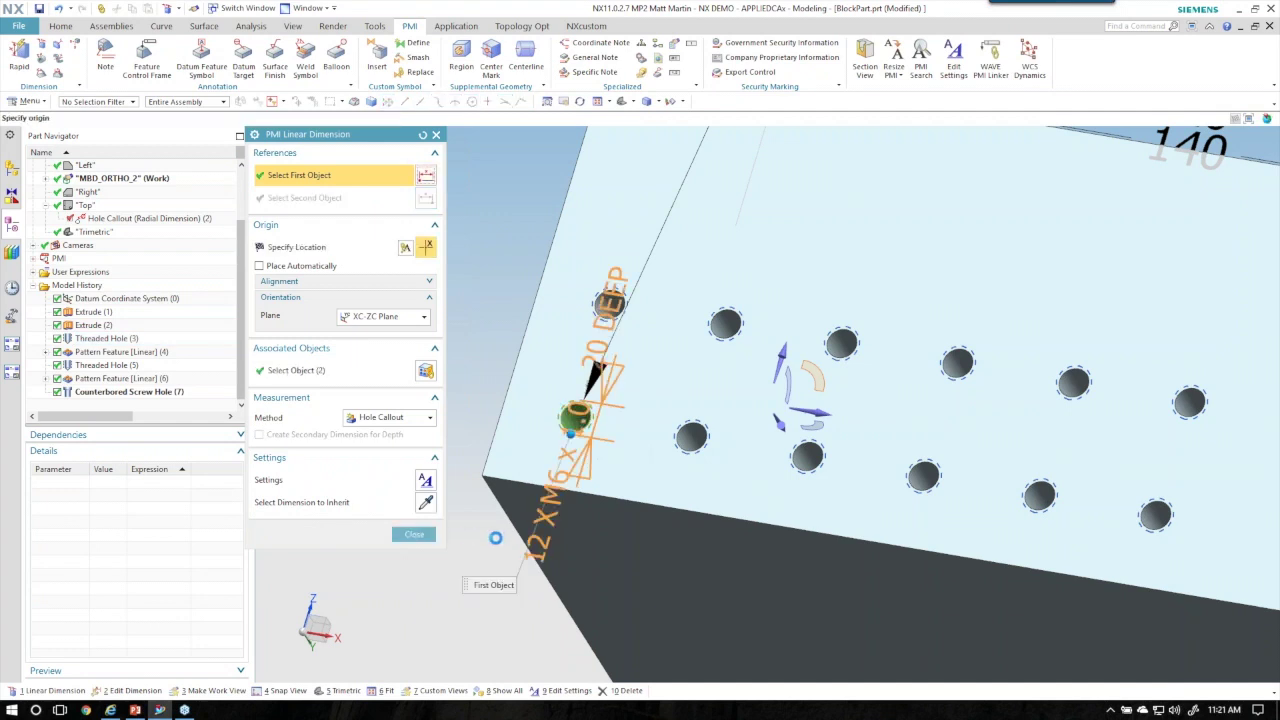
shift+middle_drag(577, 330, 633, 339)
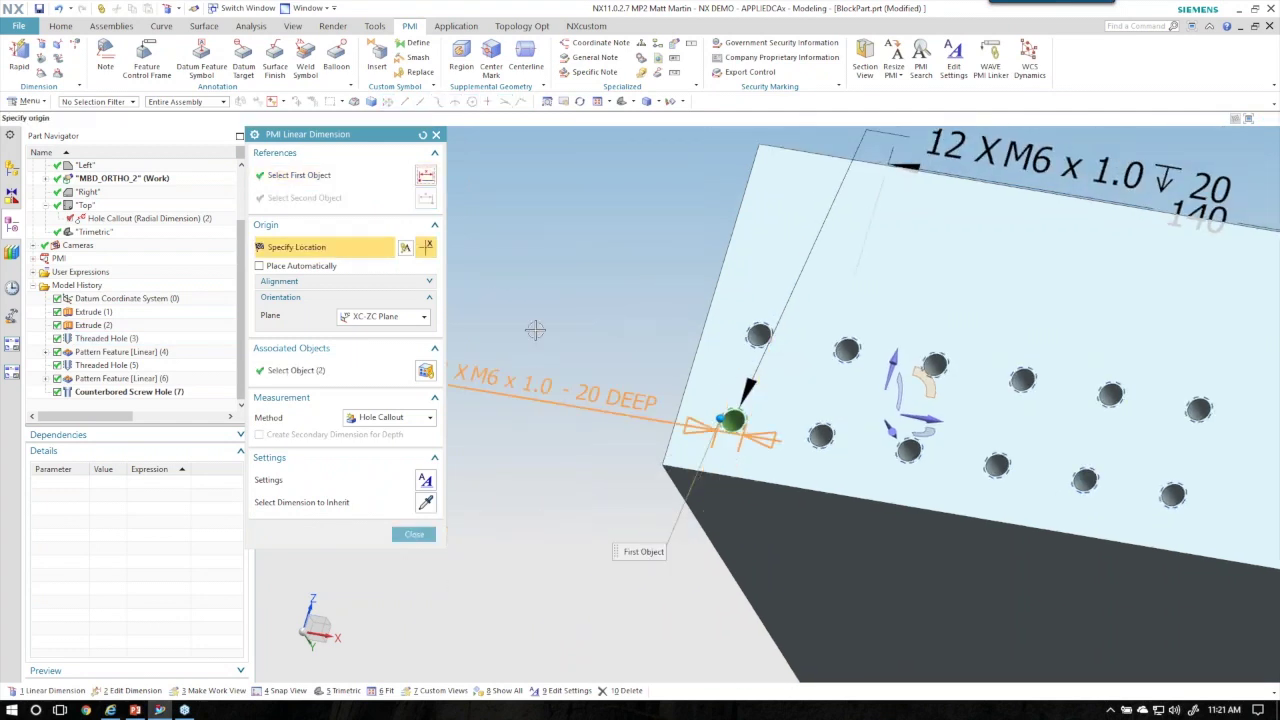
shift+middle_drag(622, 220, 623, 282)
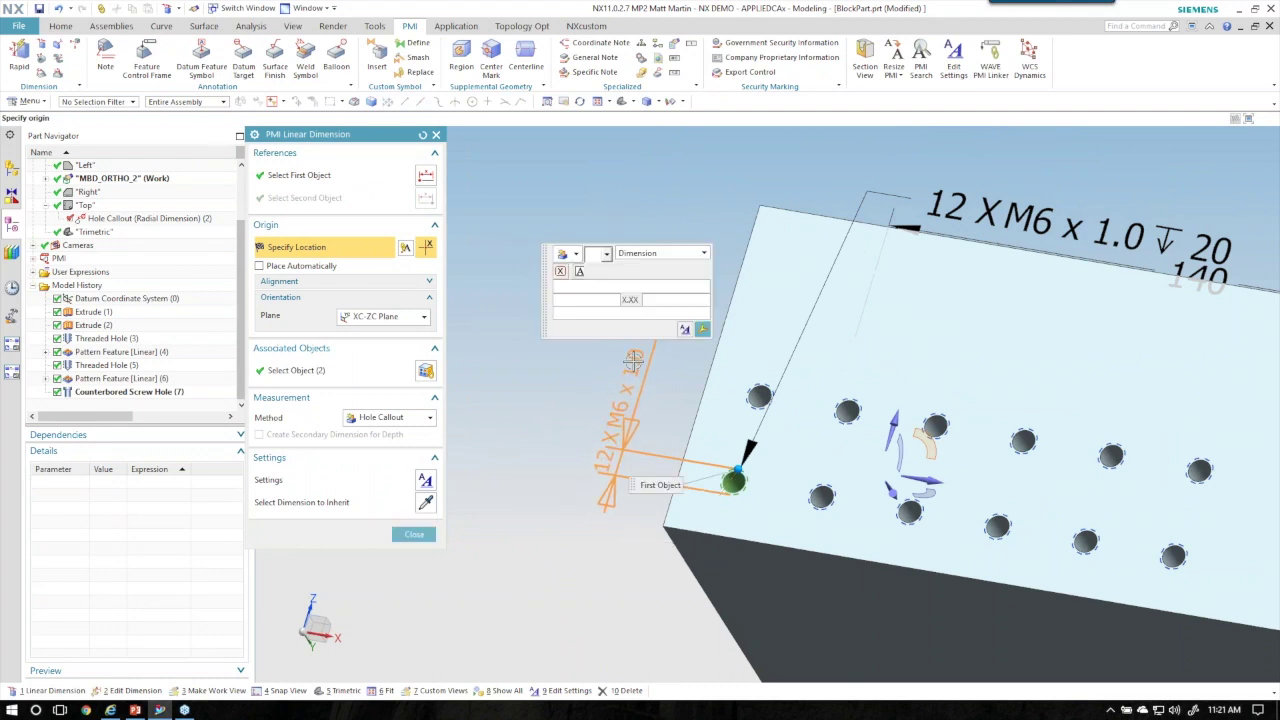
click(634, 358)
click(414, 534)
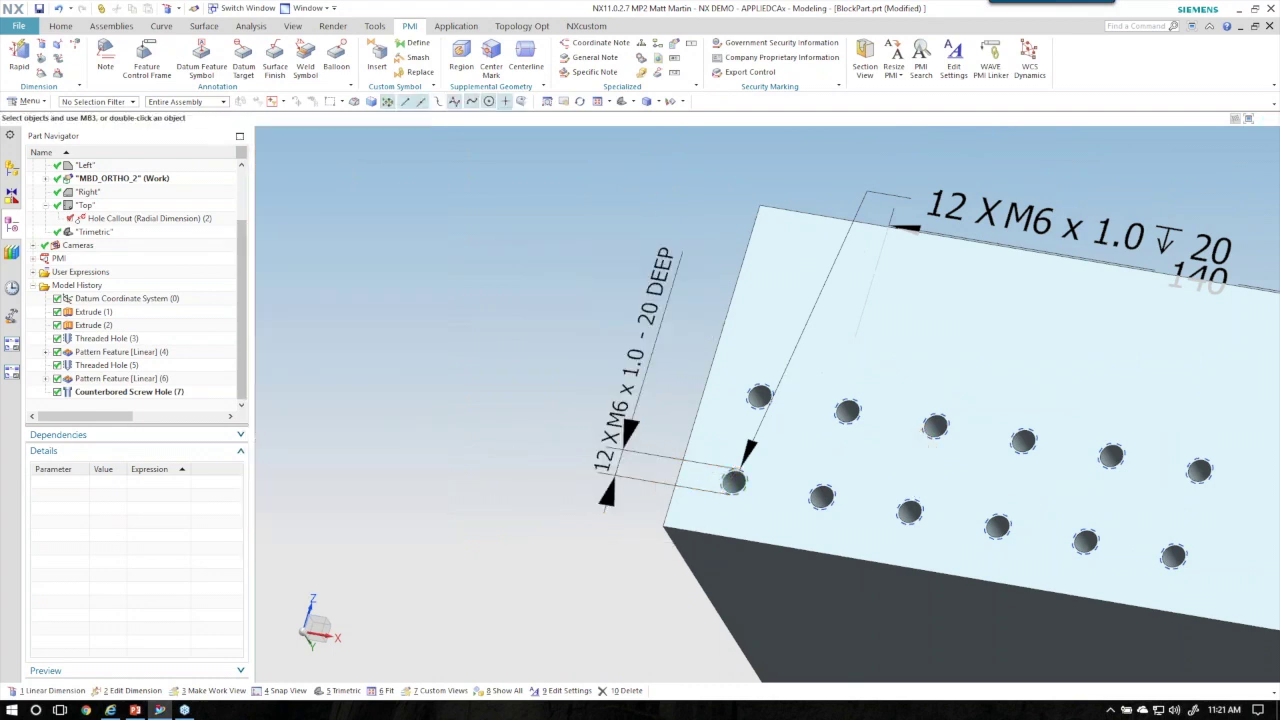
Examine the associated objects of the 12X M6 x 1.0 - 20 DEEP callout and compare it with the converted 12X callout
double_click(634, 366)
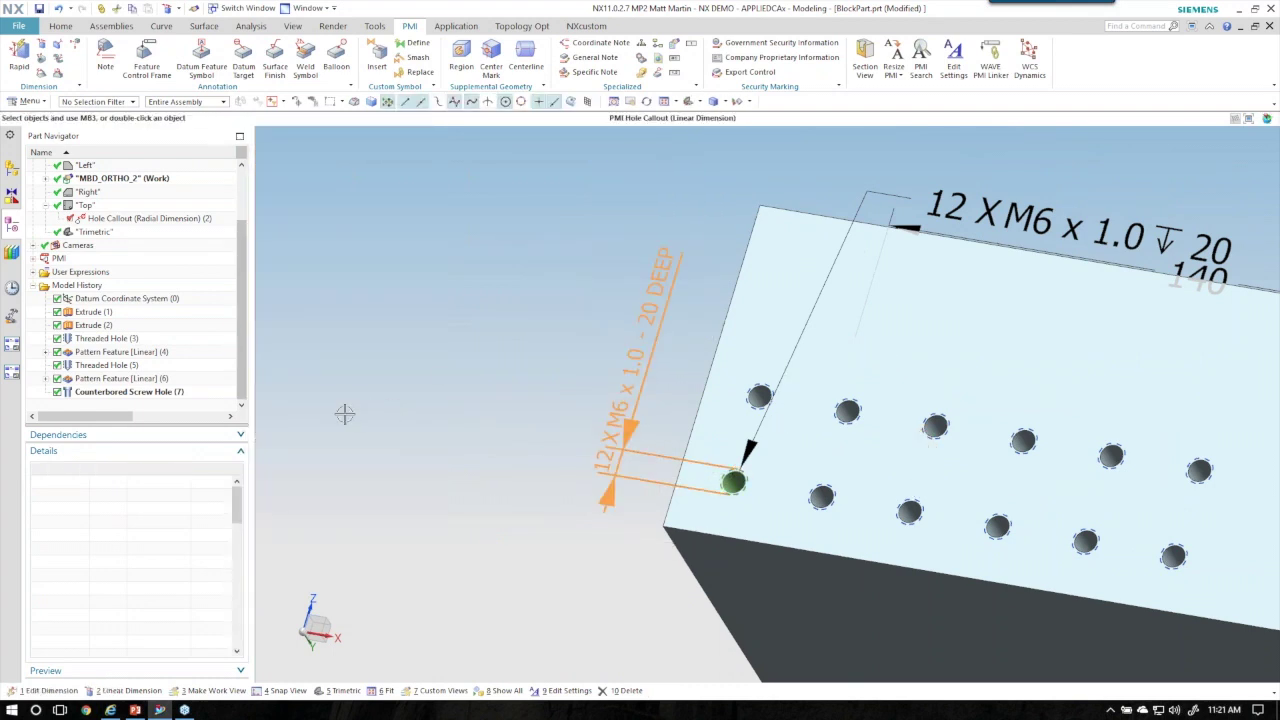
click(340, 359)
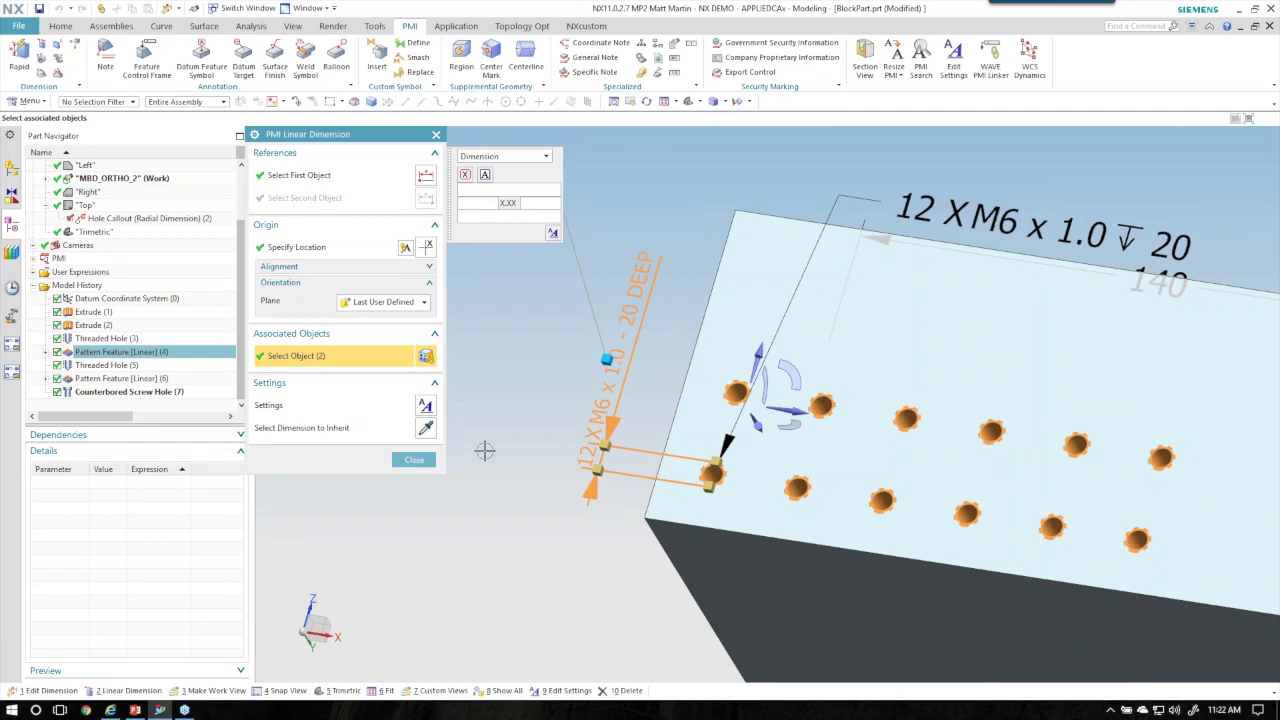
click(414, 459)
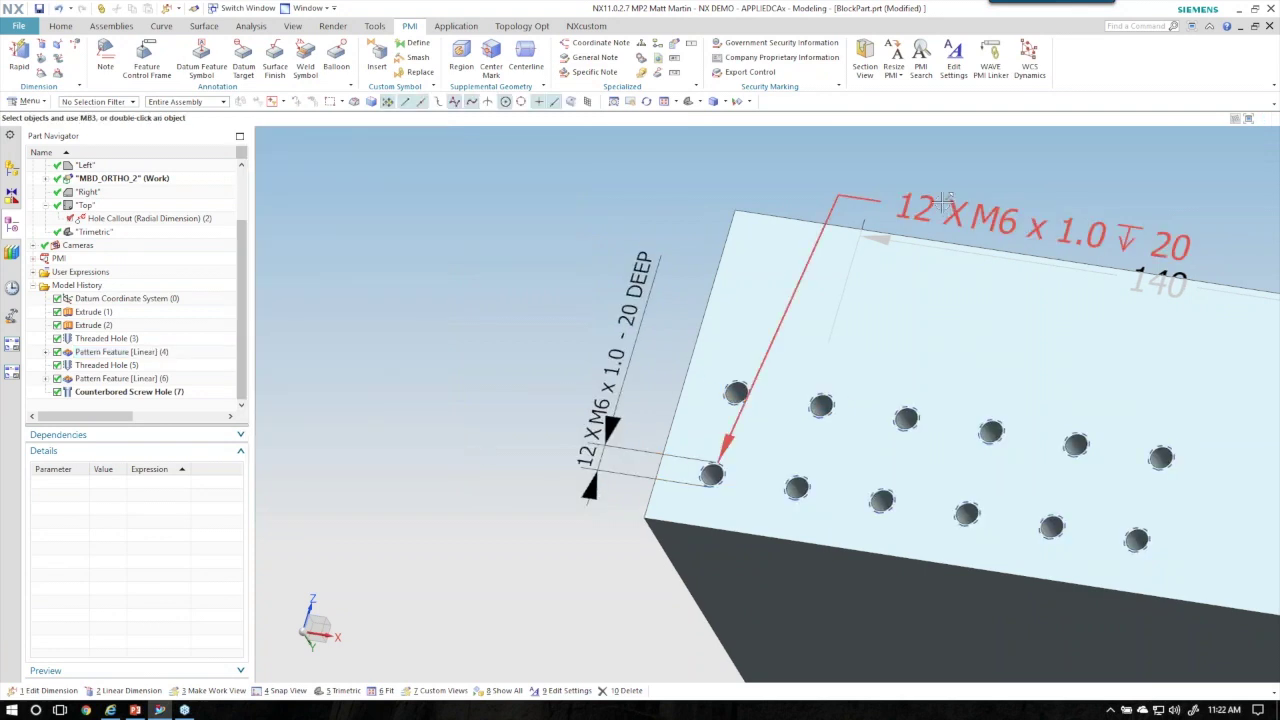
drag(830, 228, 946, 210)
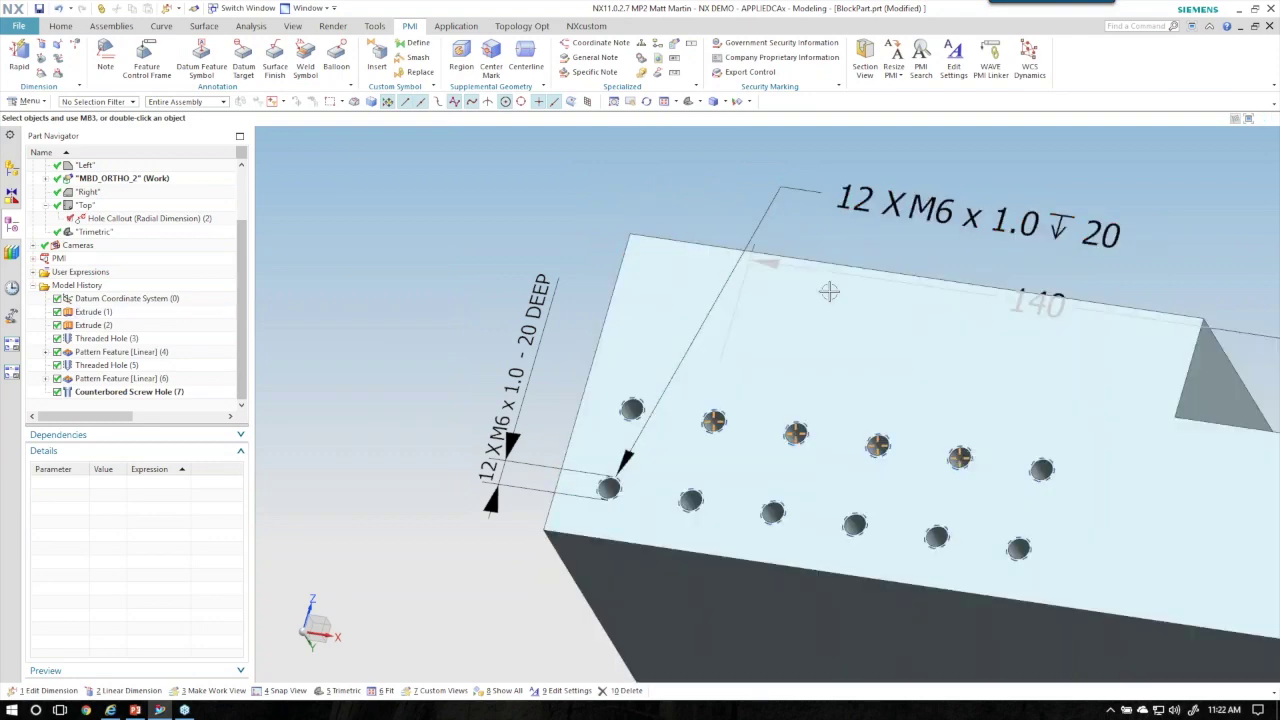
middle_drag(711, 204, 639, 225)
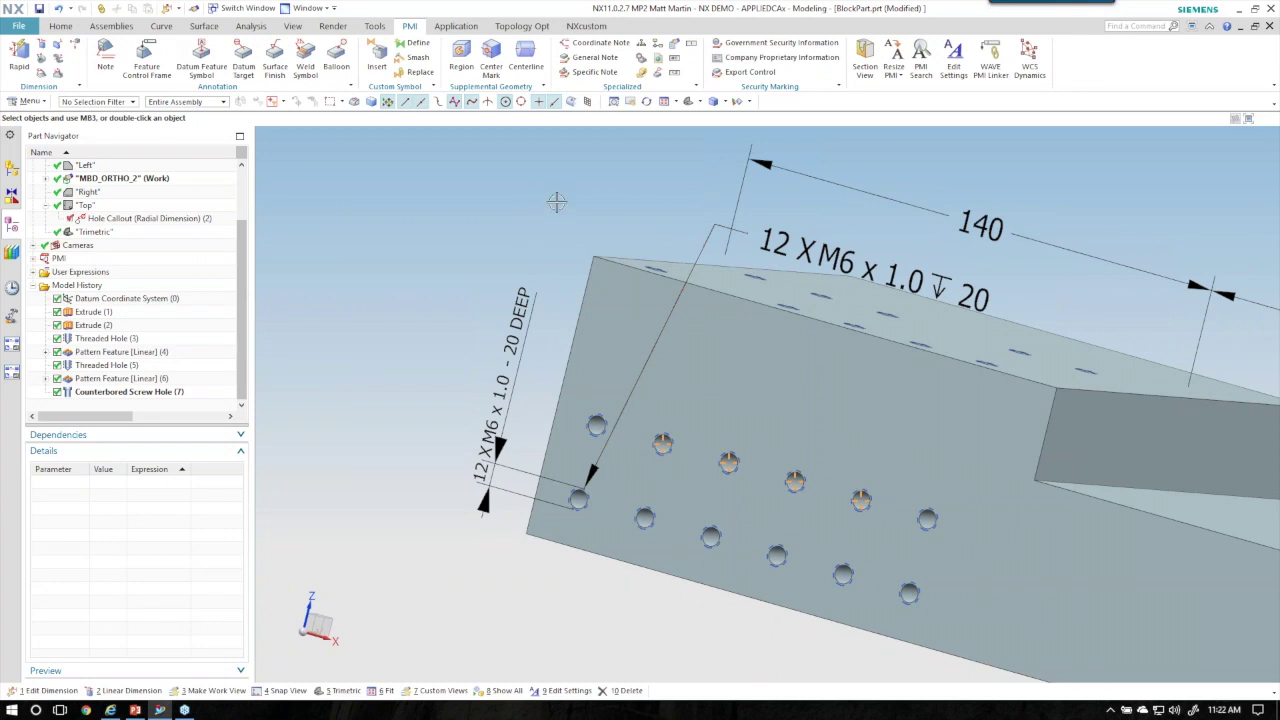
middle_drag(493, 228, 742, 270)
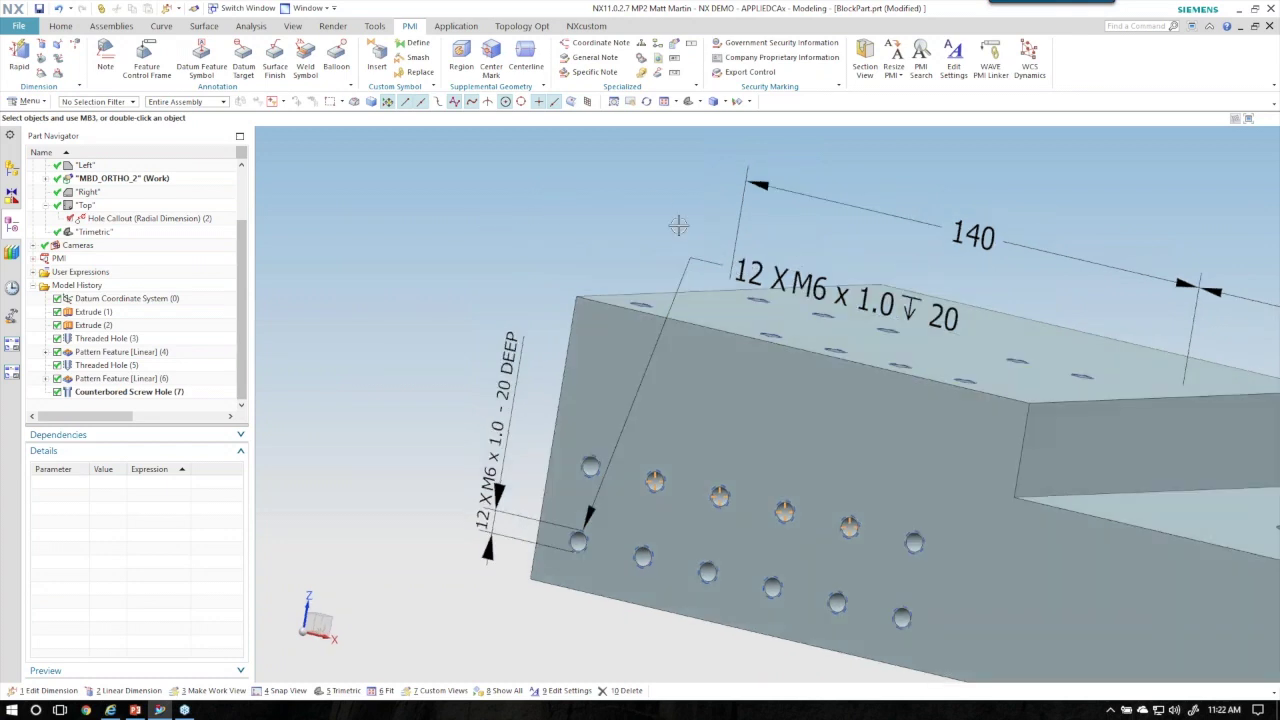
middle_drag(669, 203, 885, 215)
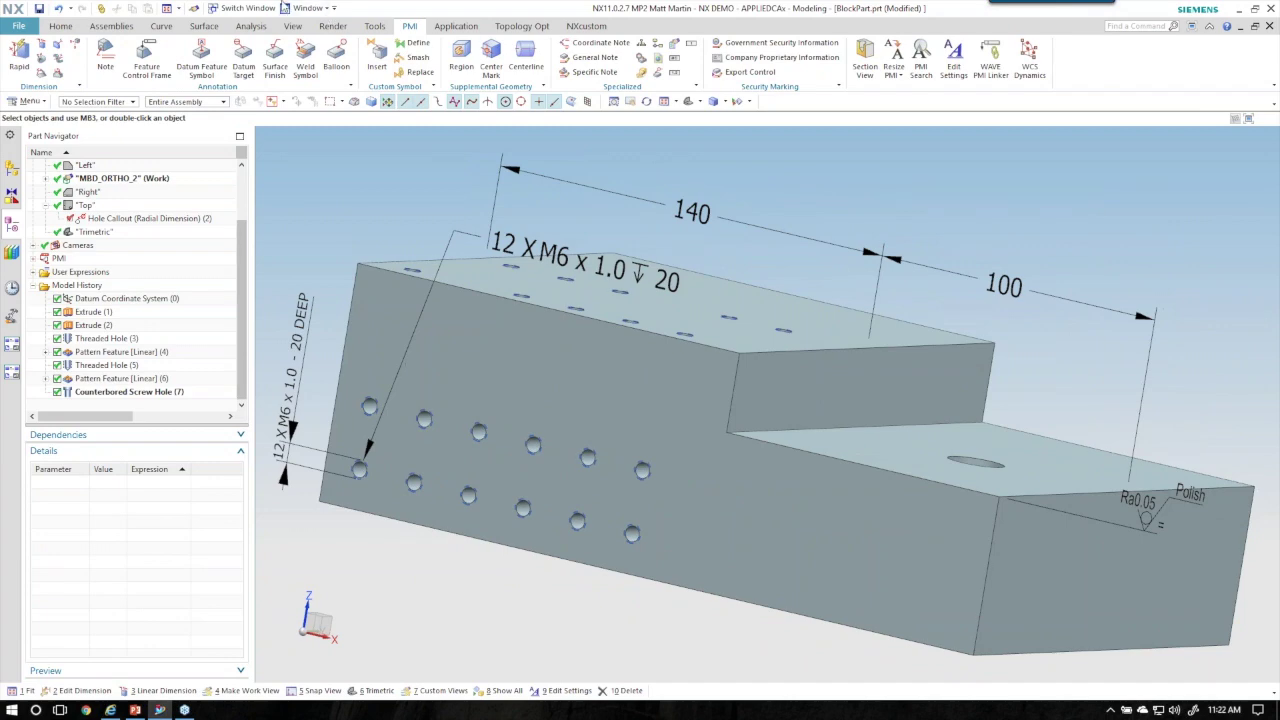
Switch to the BlockPart_dwg1 drawing and look over its whole sheet
click(306, 8)
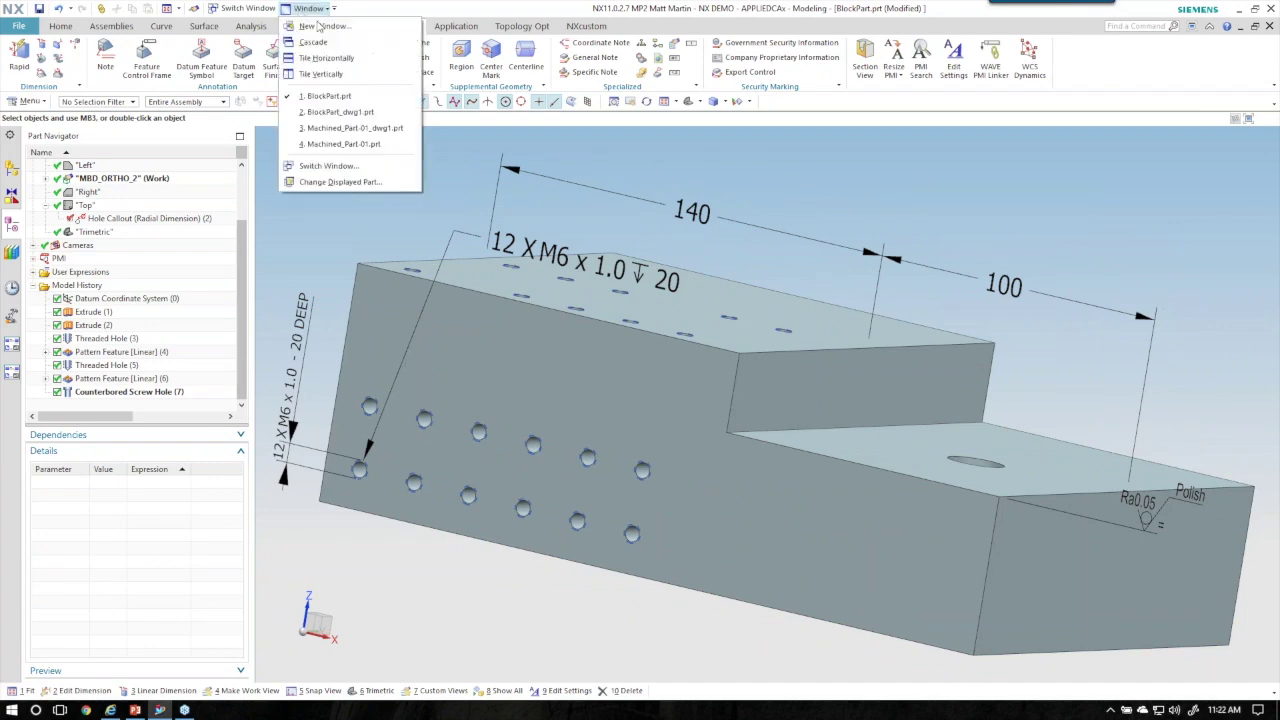
click(340, 112)
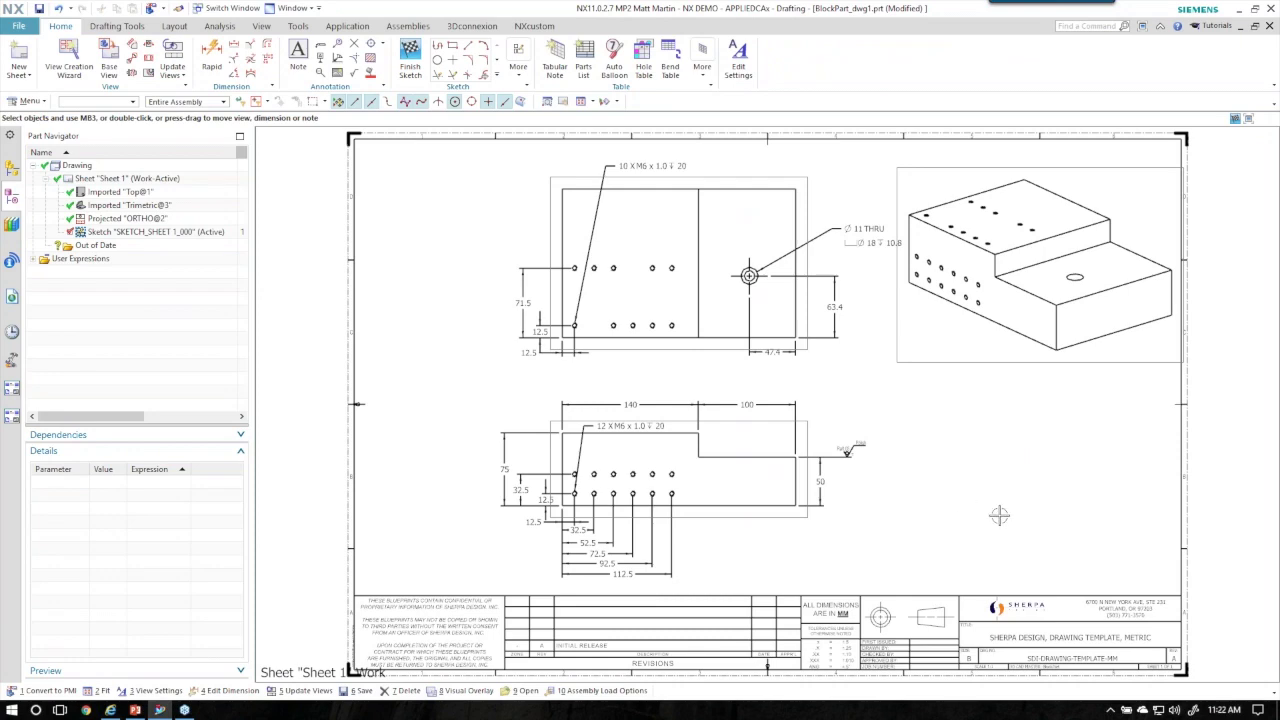
scroll(950, 490, up, 1)
key(ctrl+f)
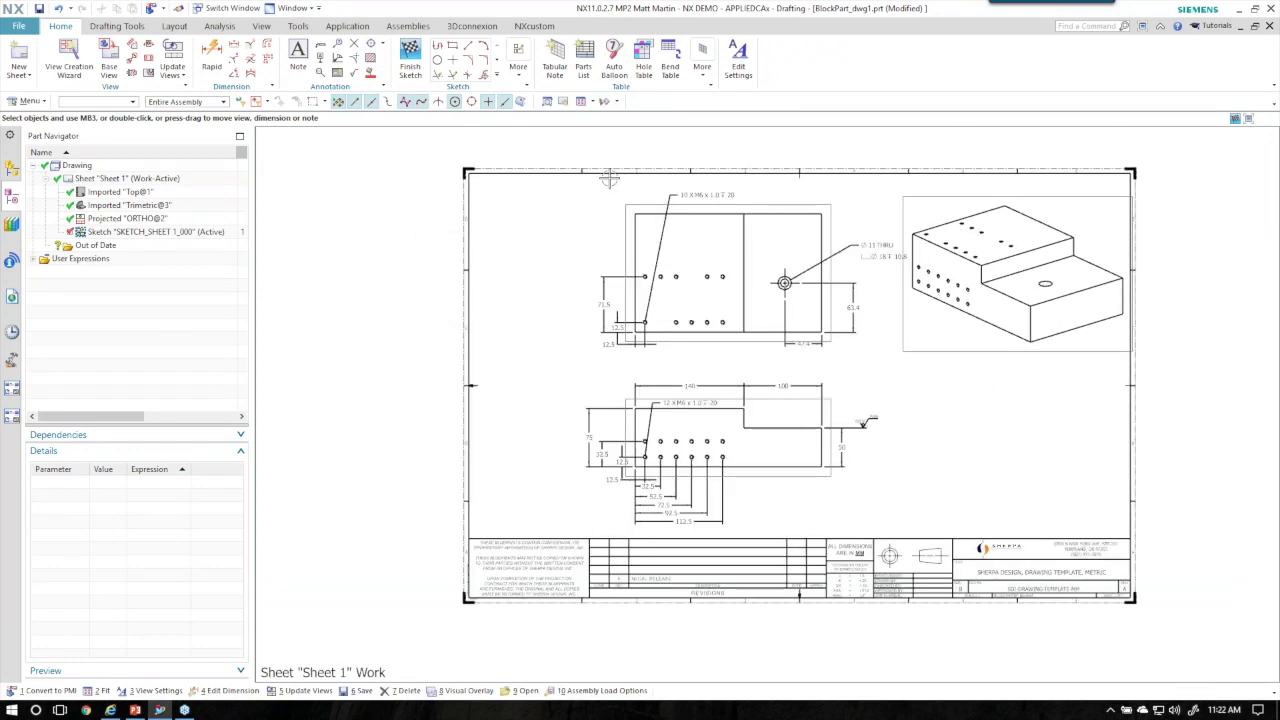
click(382, 190)
click(410, 184)
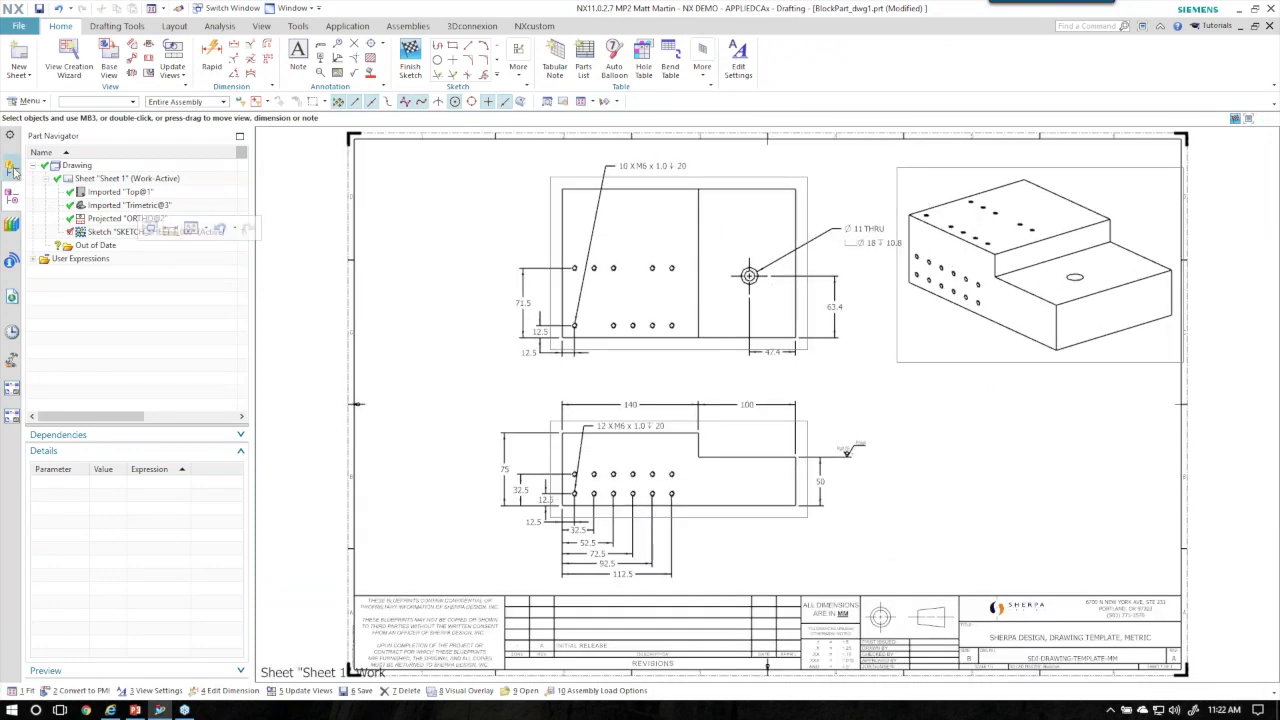
Display the BlockPart component on its own again from the drawing's assembly structure
click(12, 168)
click(77, 196)
right_click(83, 196)
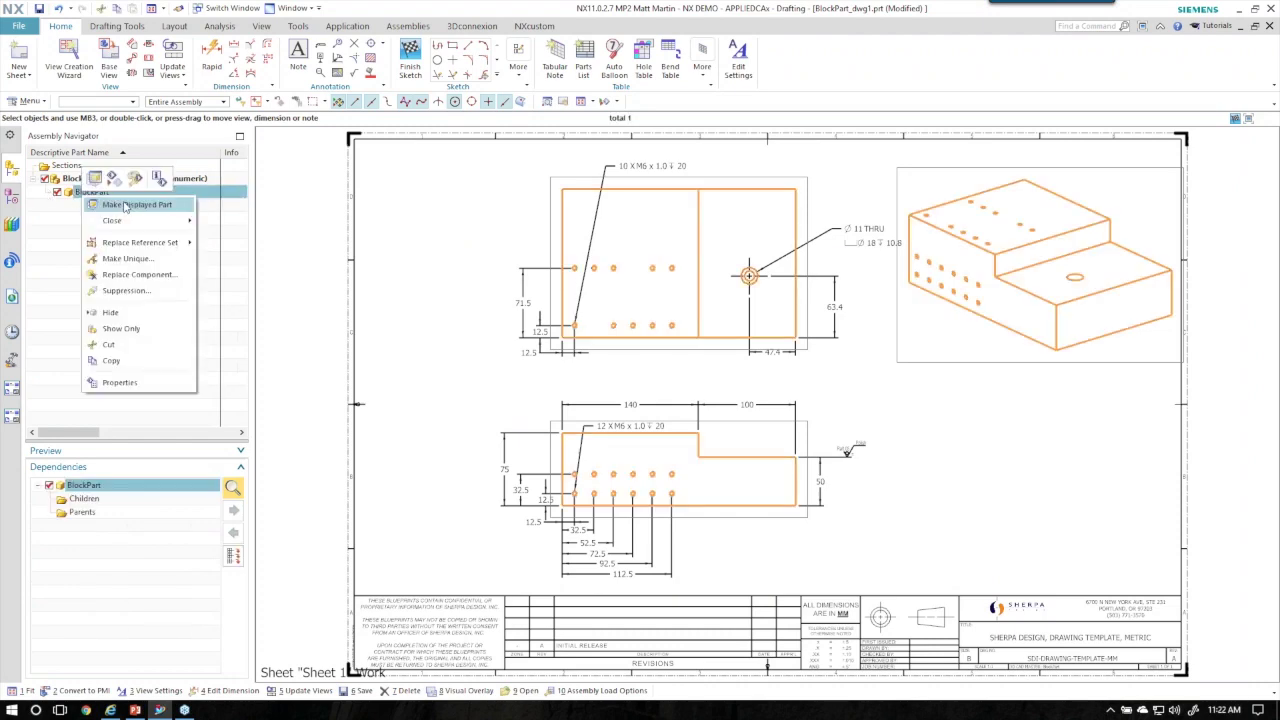
click(125, 205)
Select the Ra0.05 Polish surface finish symbol to examine its associated face, and clear the selection
click(1194, 477)
middle_drag(1155, 520, 1084, 499)
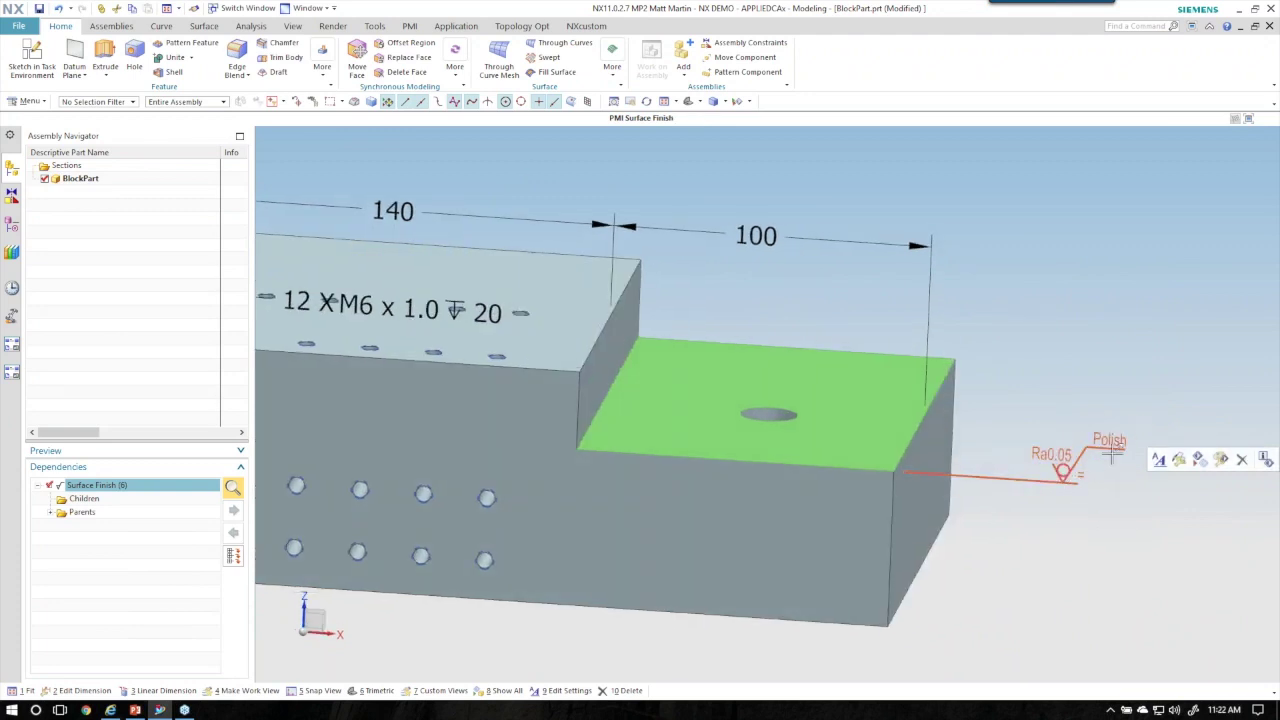
scroll(1053, 478, up, 1)
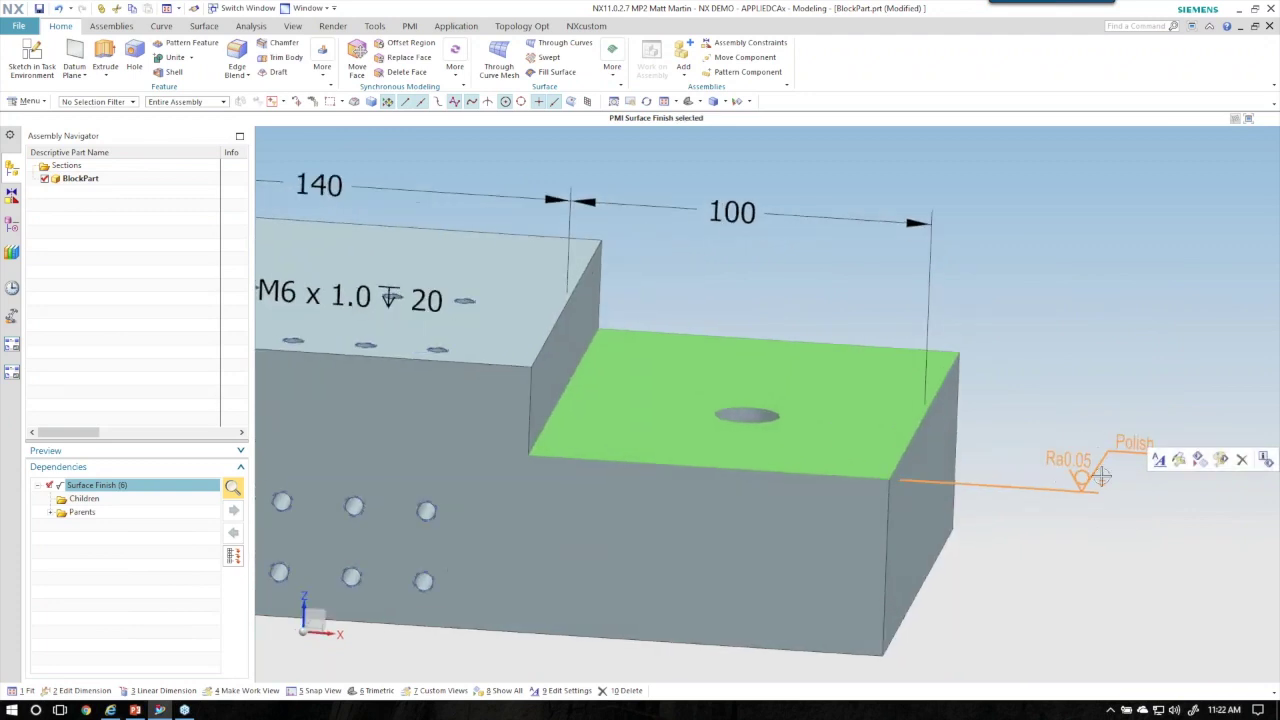
click(1081, 482)
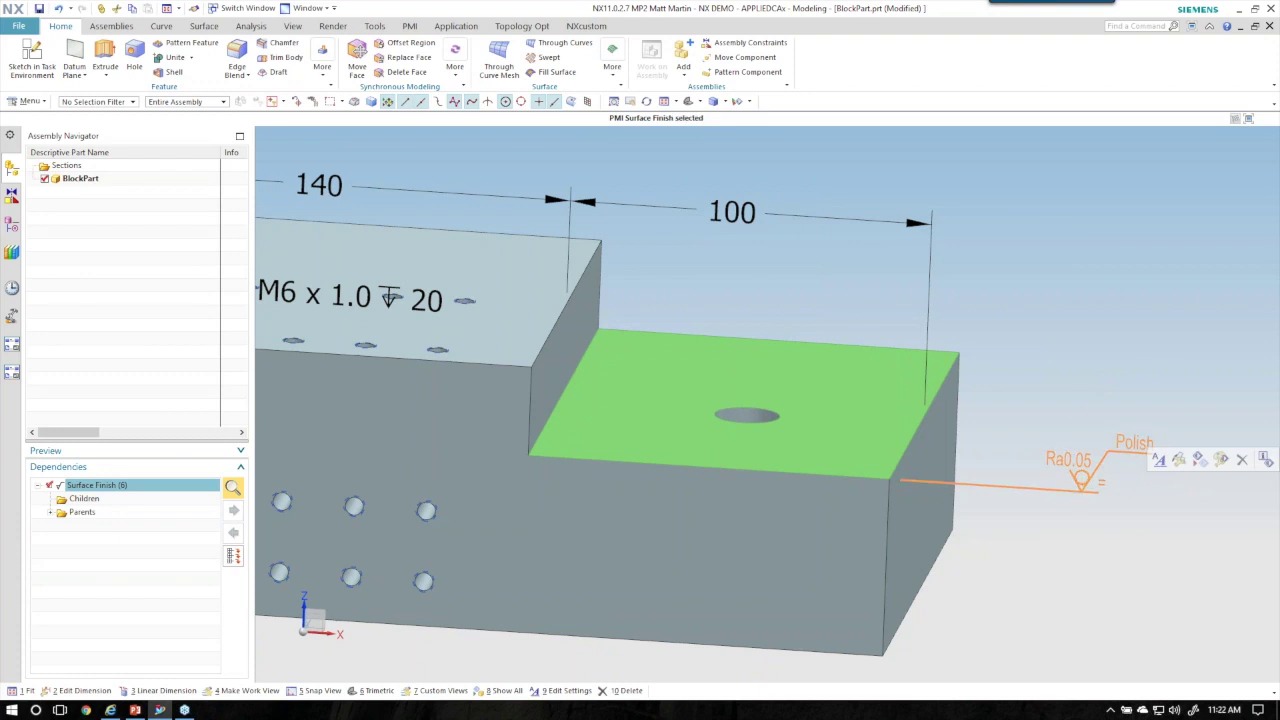
middle_drag(1026, 375, 1137, 277)
key(Escape)
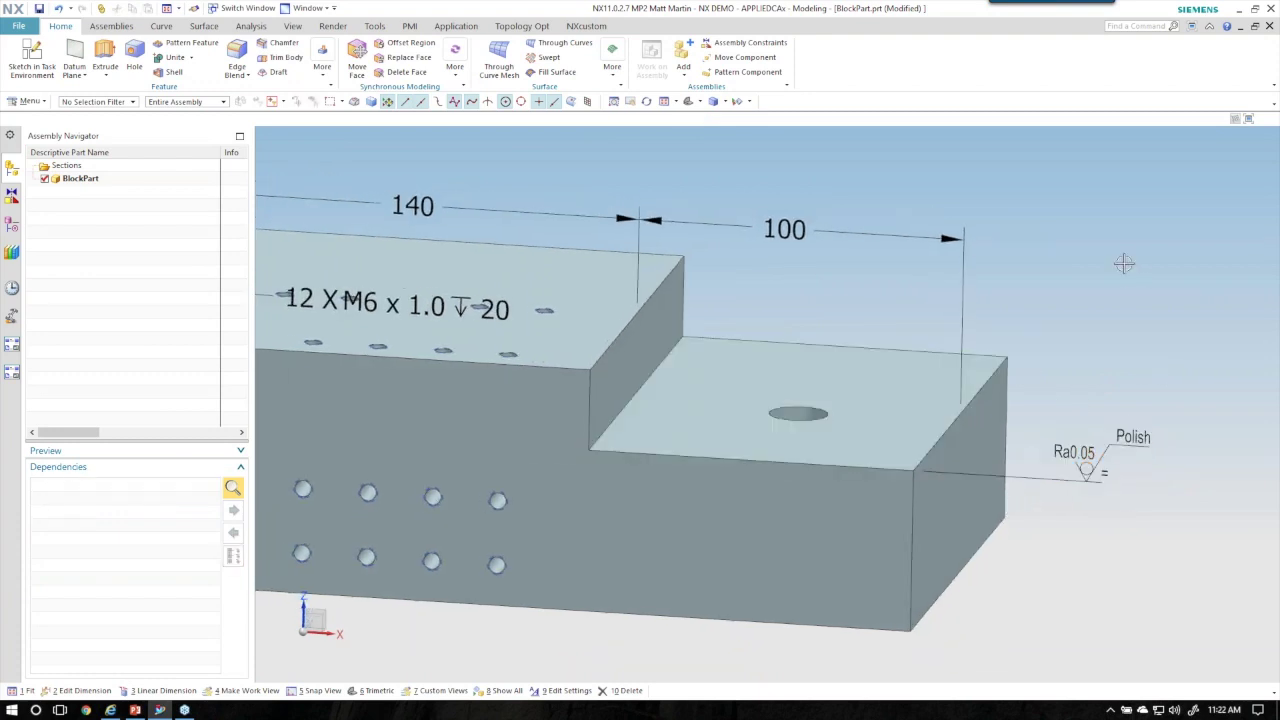
key(ctrl+f)
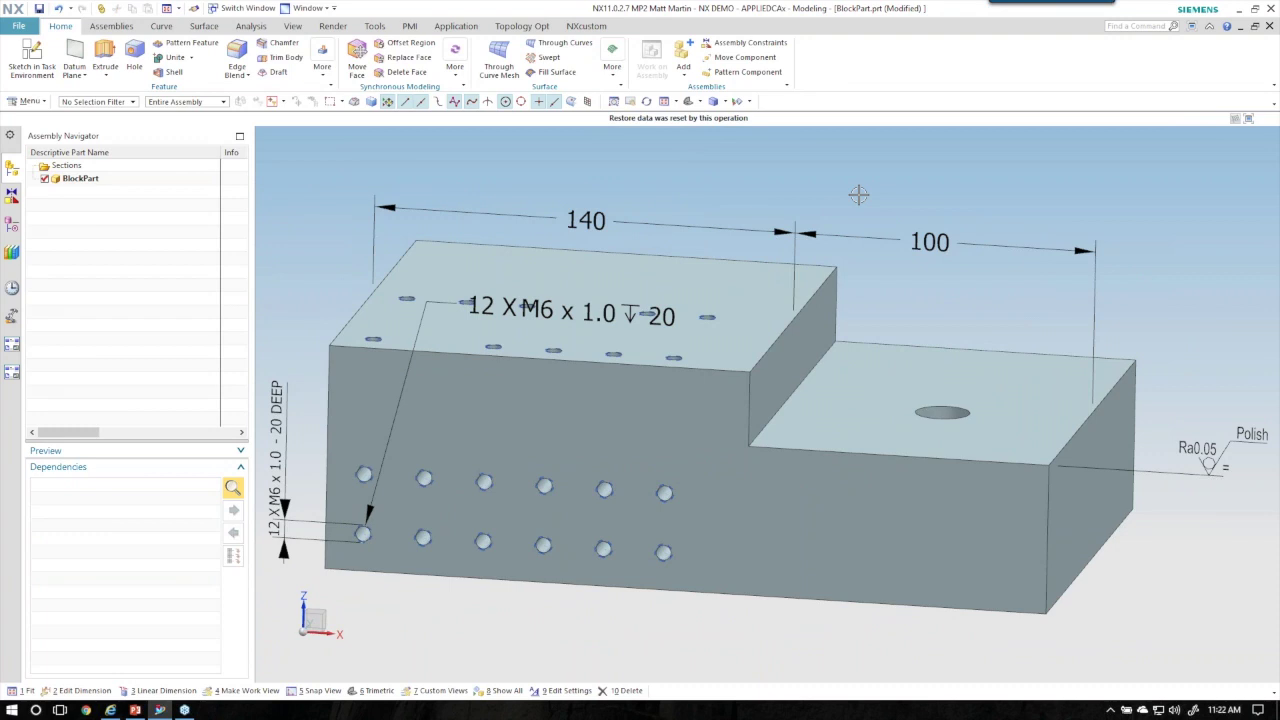
scroll(869, 163, down, 1)
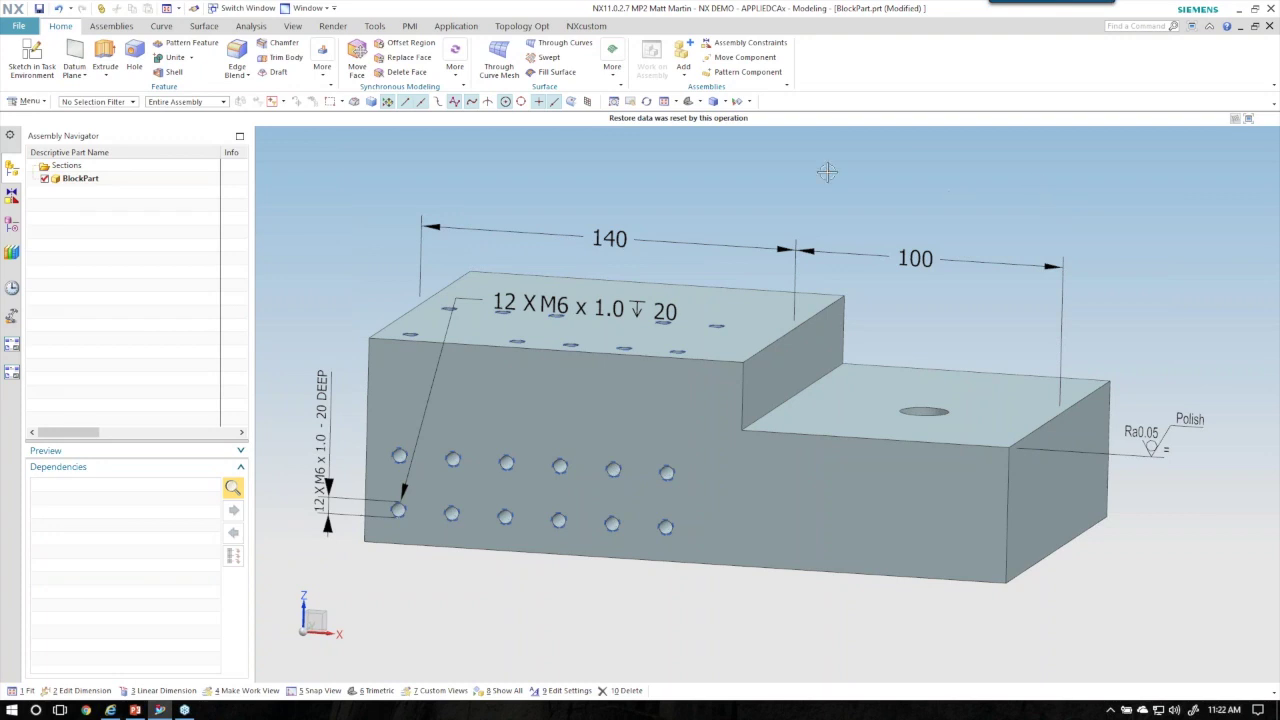
click(746, 180)
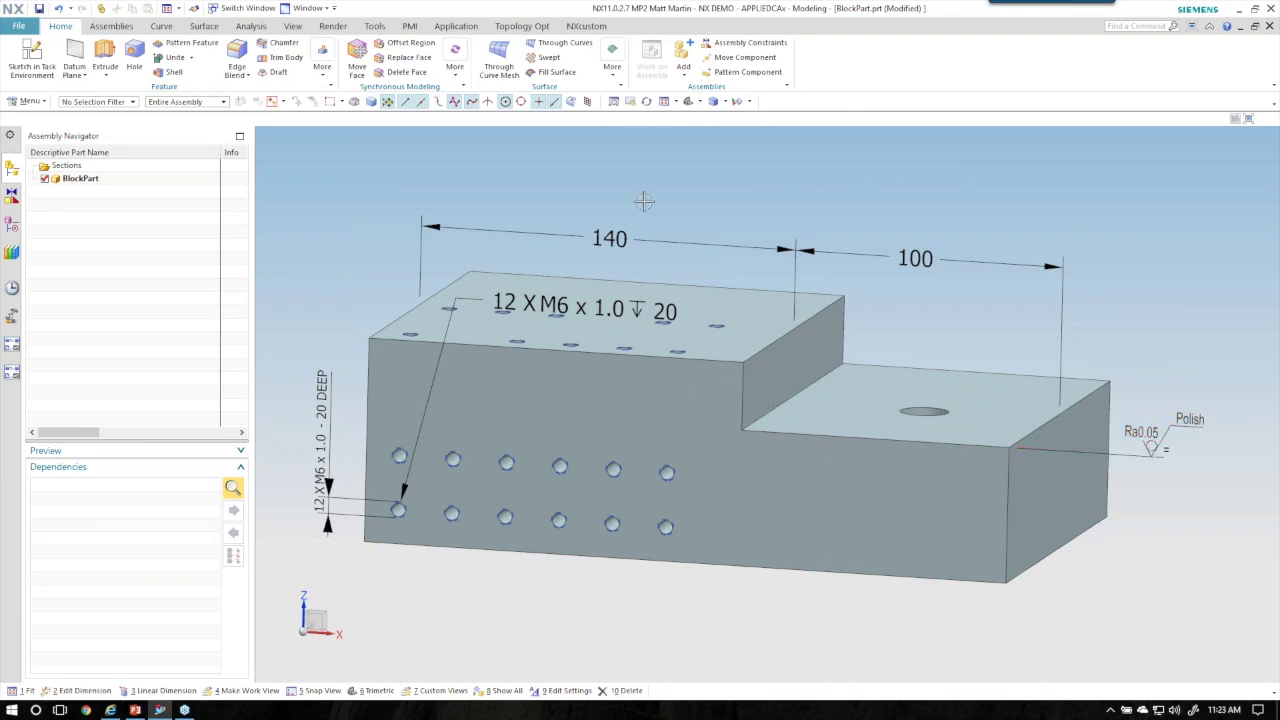
click(307, 10)
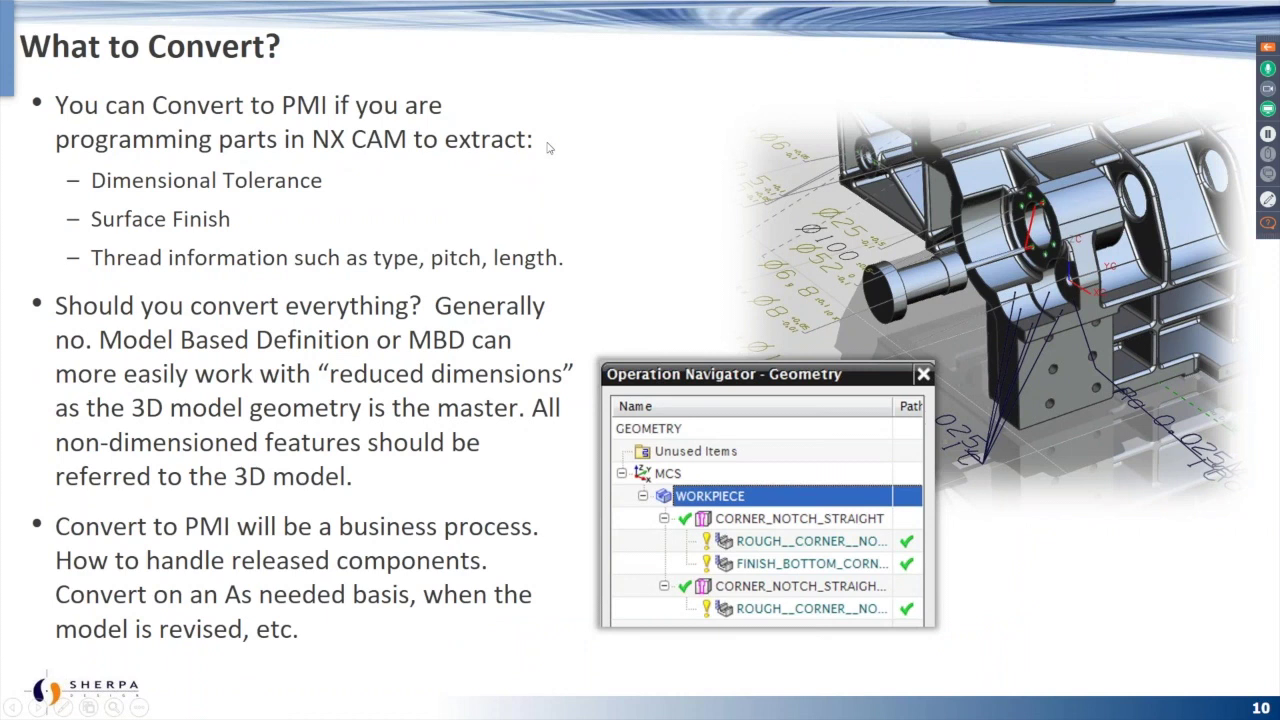